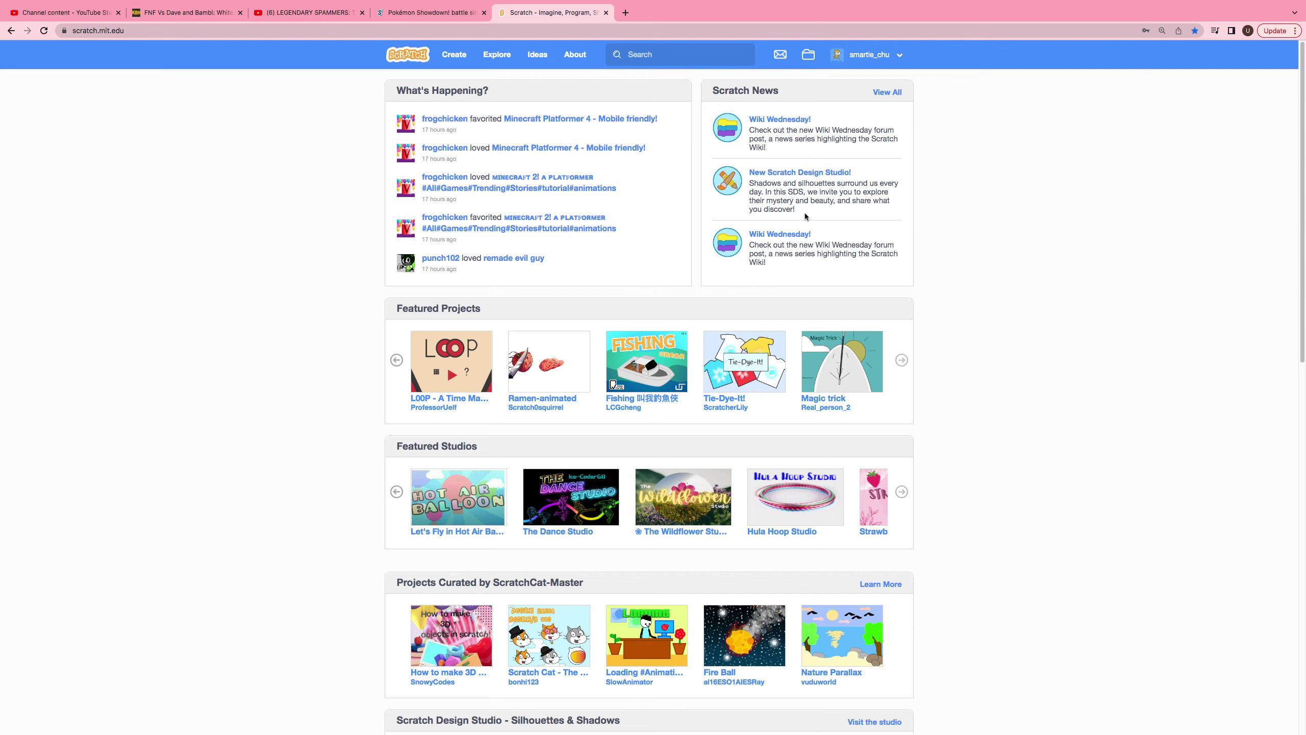
# - Create a new project and open the file picker for uploading a costume to the cat sprite
pyautogui.click(444, 55)
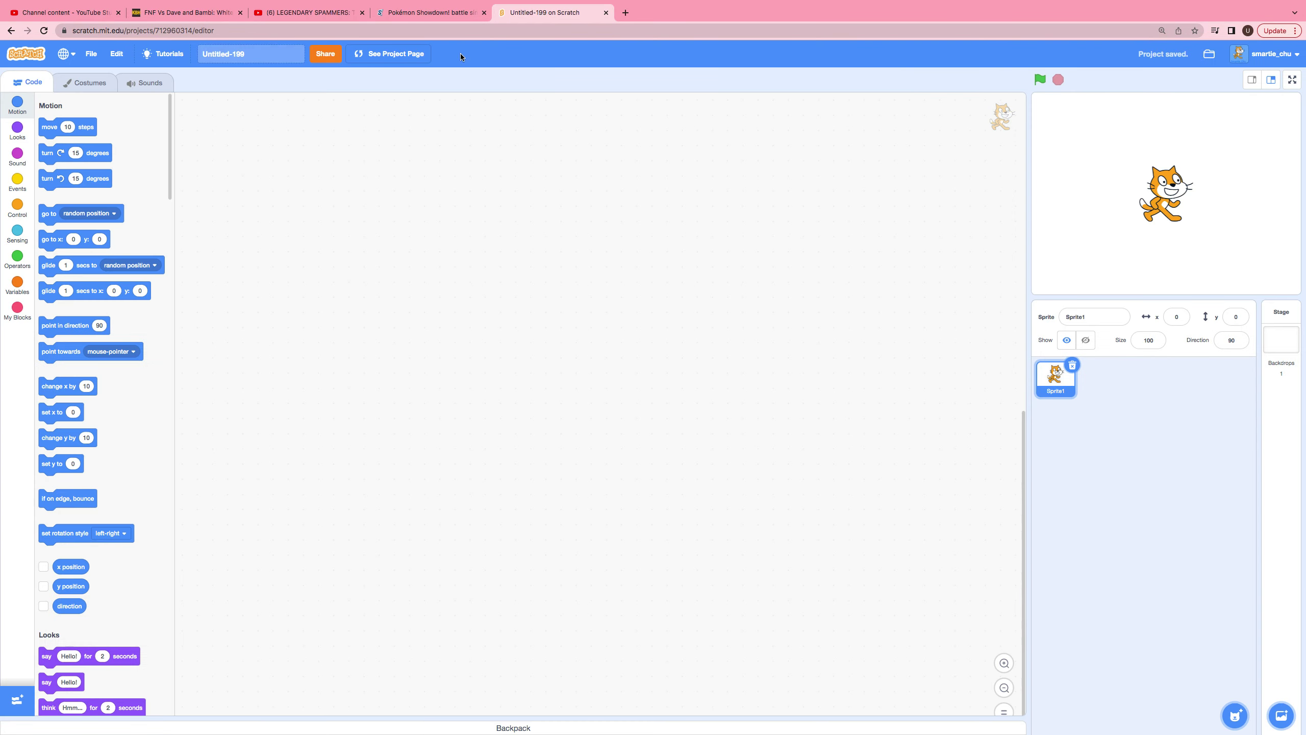
pyautogui.click(484, 12)
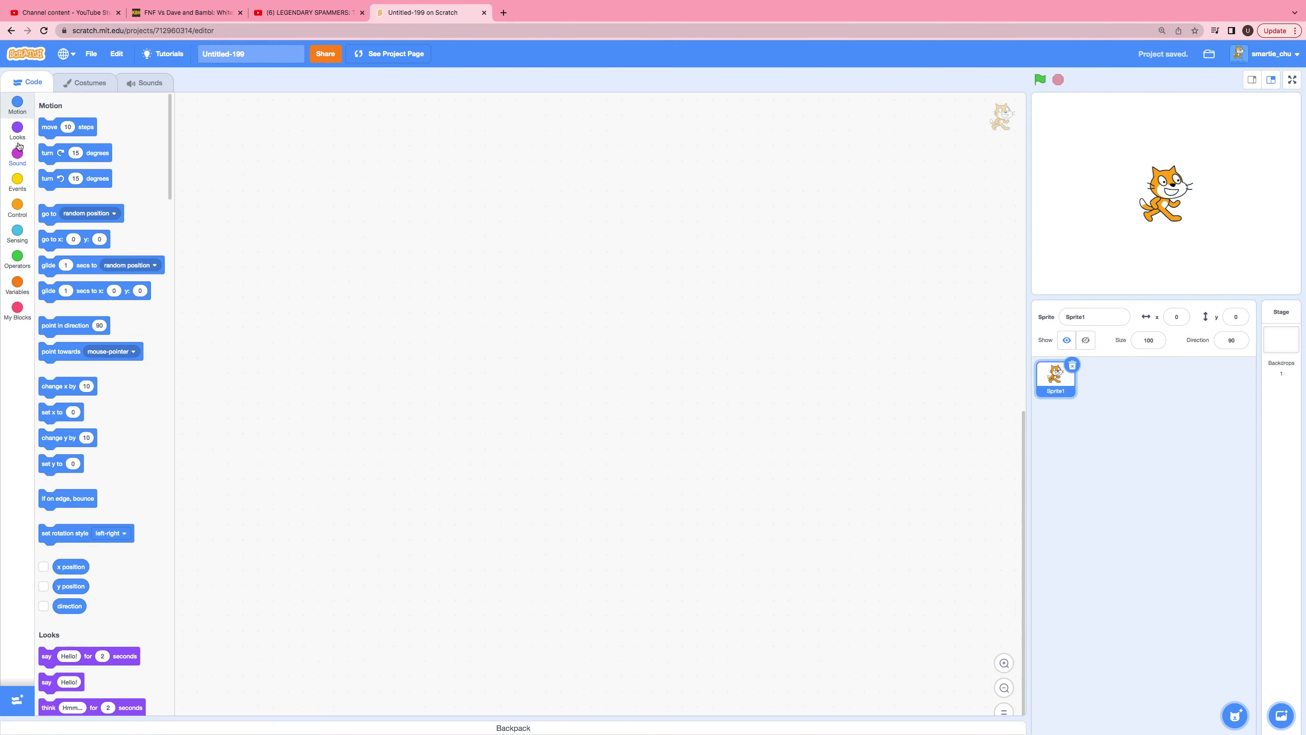
pyautogui.click(86, 82)
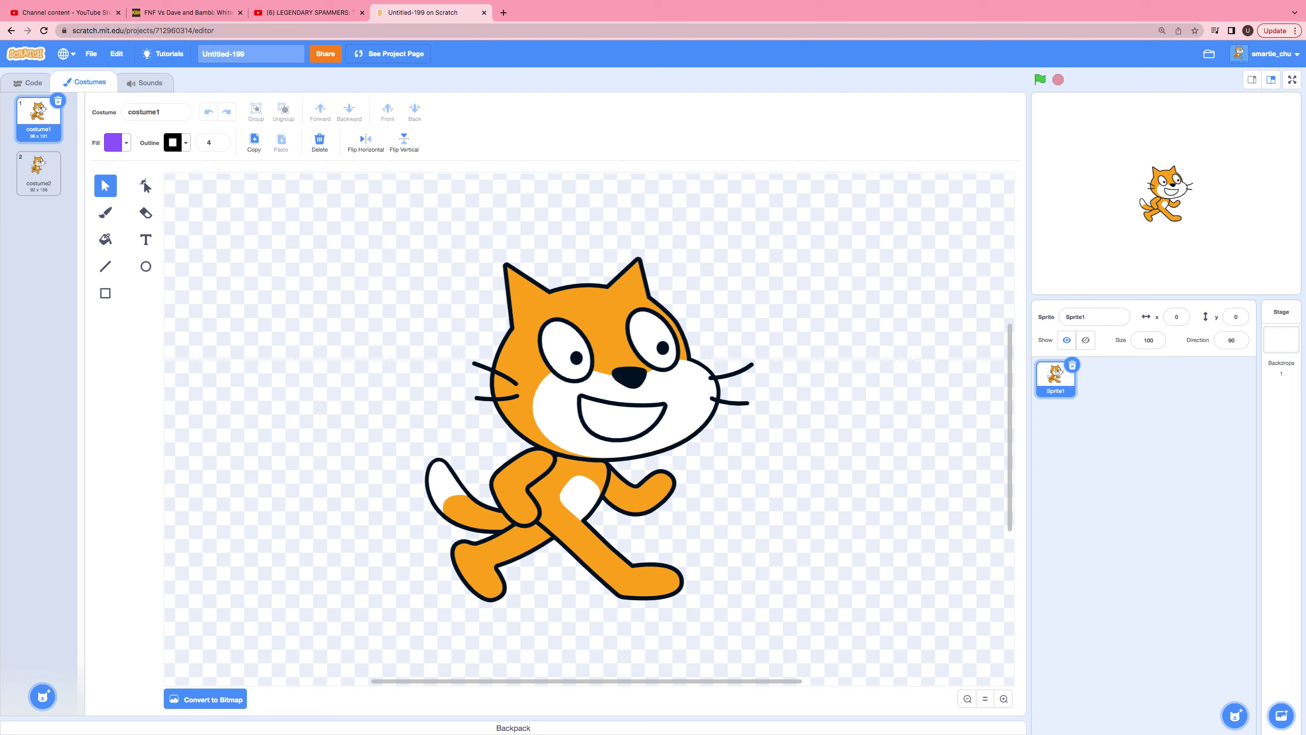
pyautogui.moveTo(44, 695)
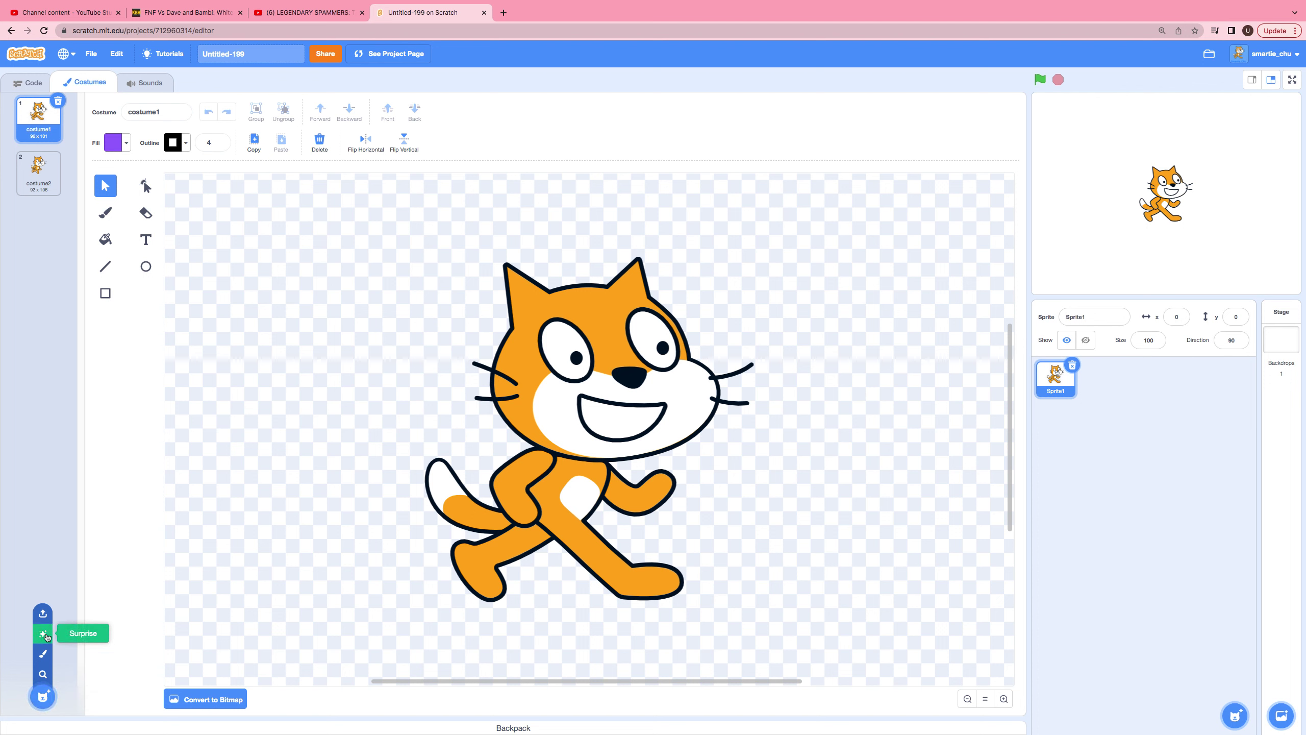
pyautogui.click(43, 612)
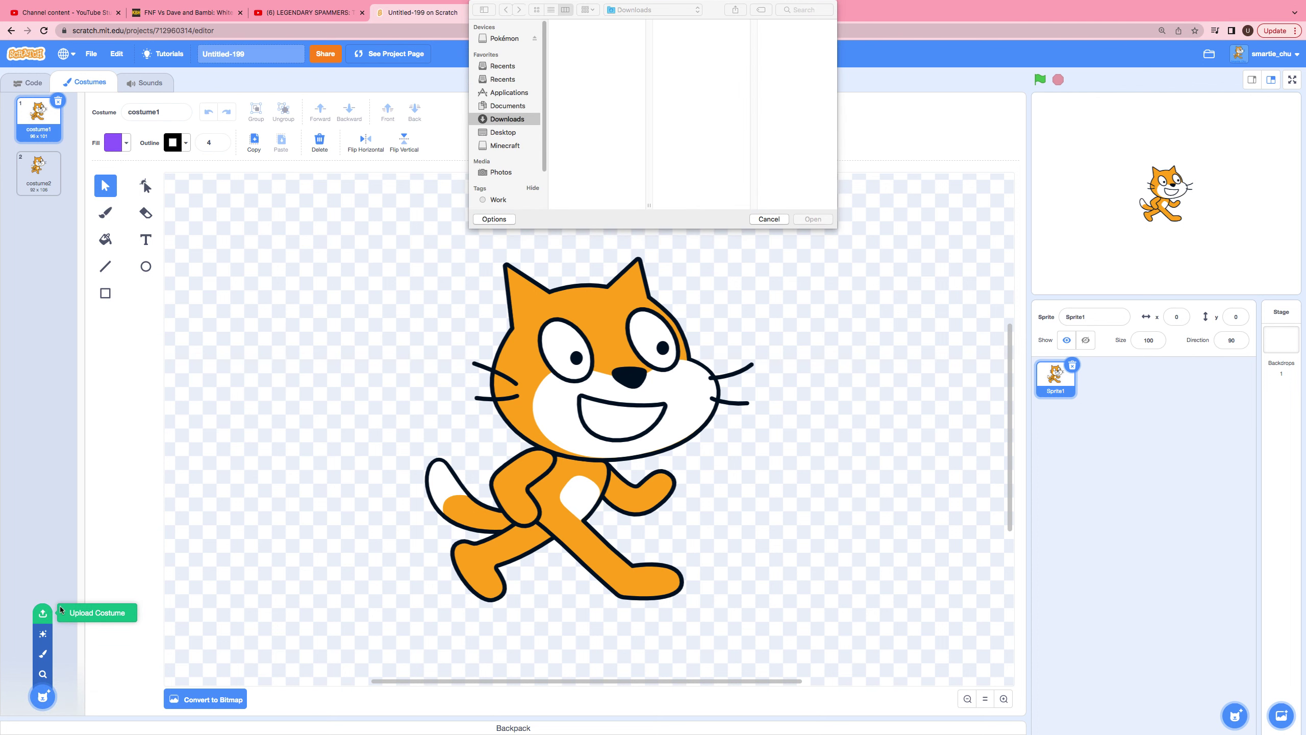
# - Preview the 2021 image files in Downloads, from enemies-4.gif back to the dc7wv58 GIF
pyautogui.scroll(-10, 589, 149)
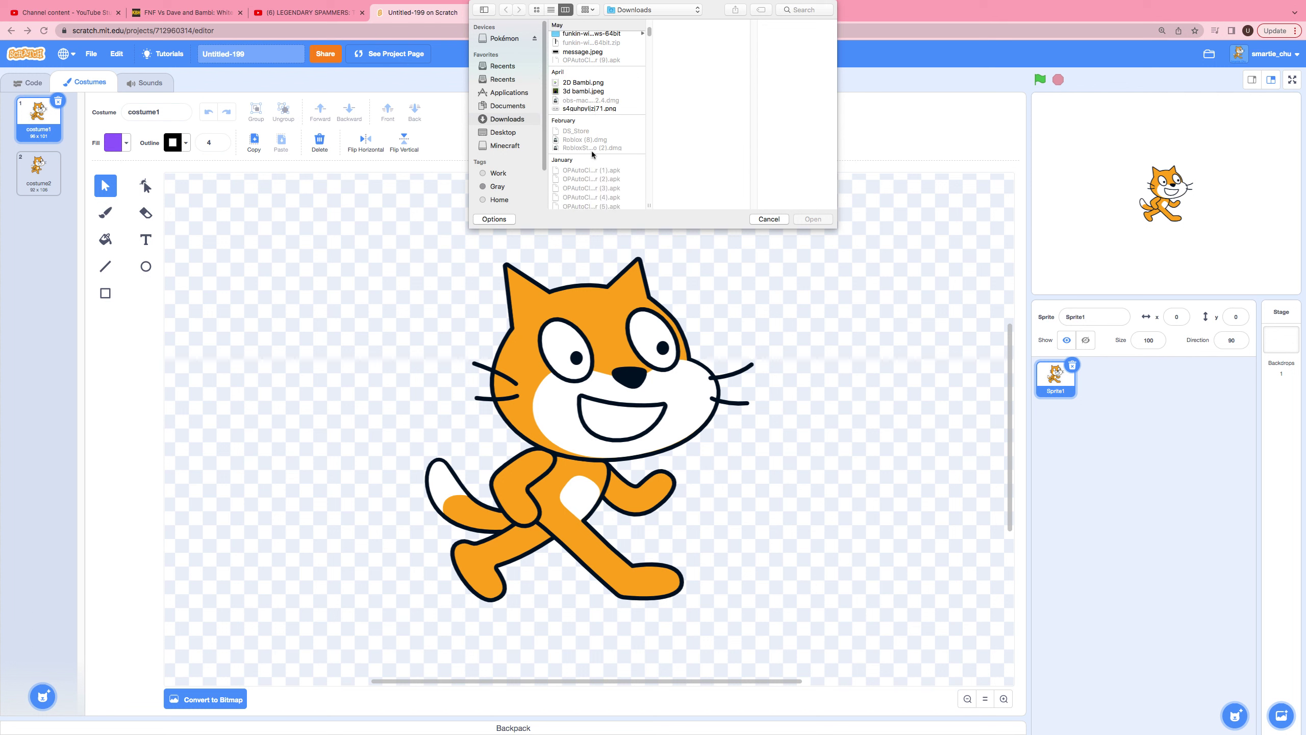
pyautogui.click(585, 186)
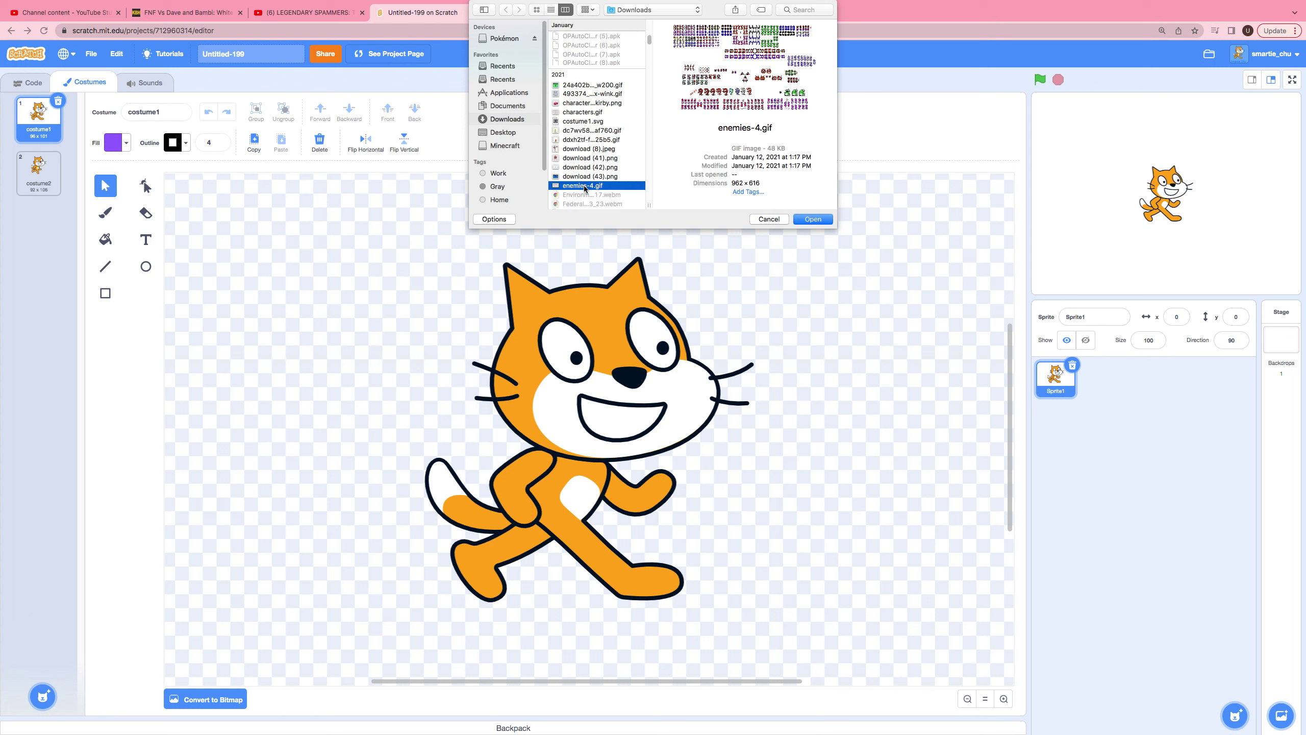
pyautogui.click(589, 176)
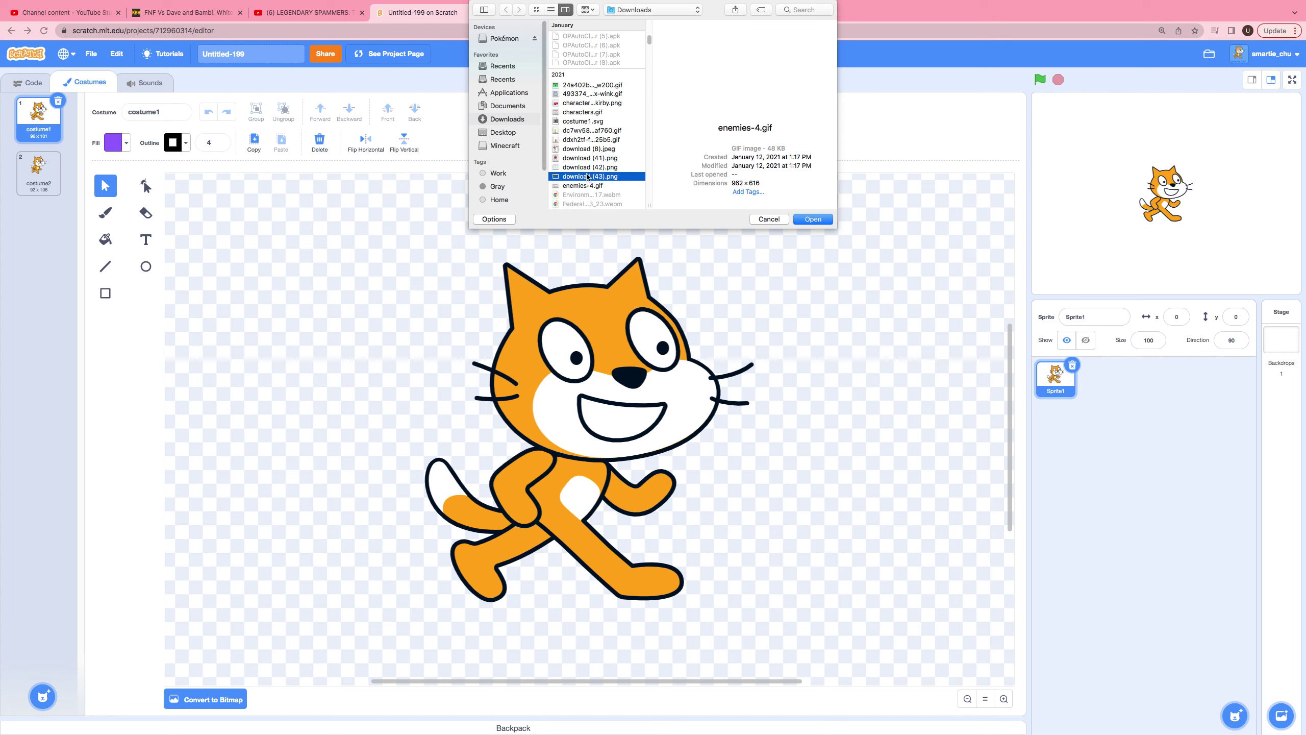
pyautogui.click(590, 167)
pyautogui.click(591, 158)
pyautogui.click(591, 149)
pyautogui.click(607, 130)
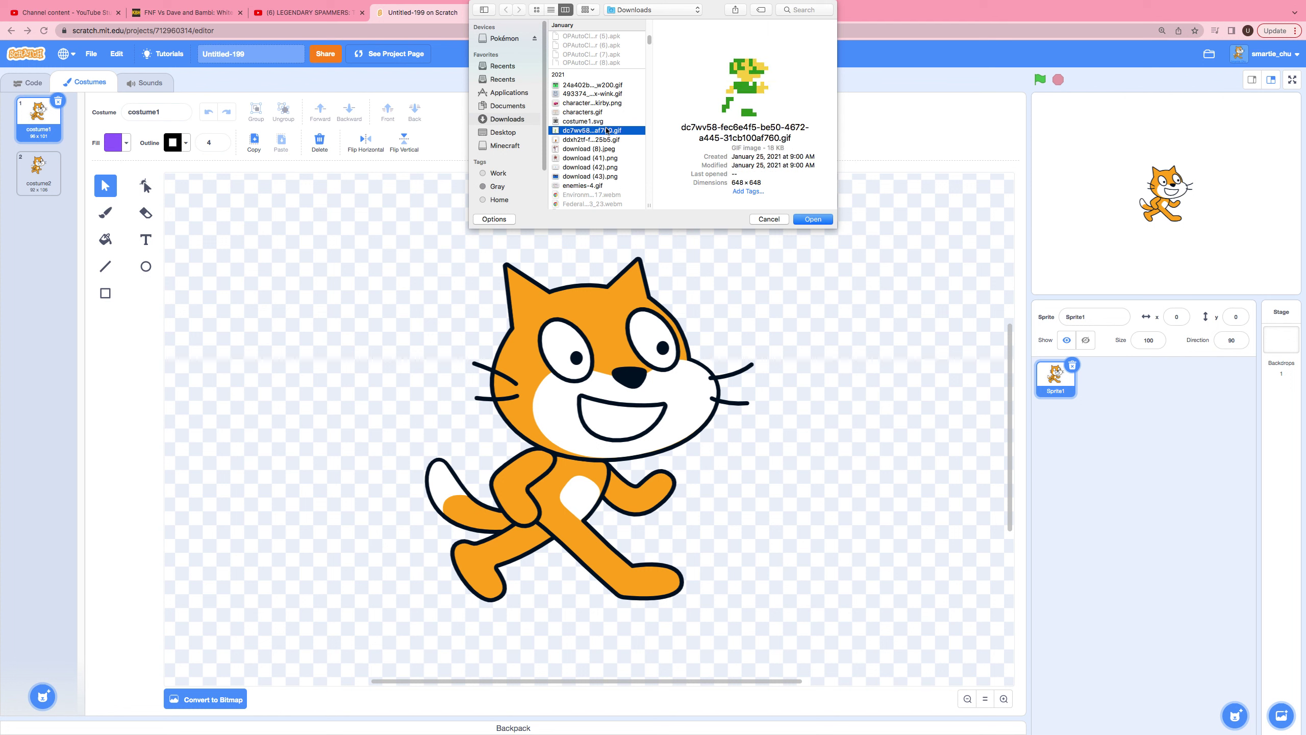
# - Check the Google Interland game folder and preview the IMG photos in Downloads
pyautogui.scroll(1, 606, 188)
pyautogui.scroll(-6, 607, 193)
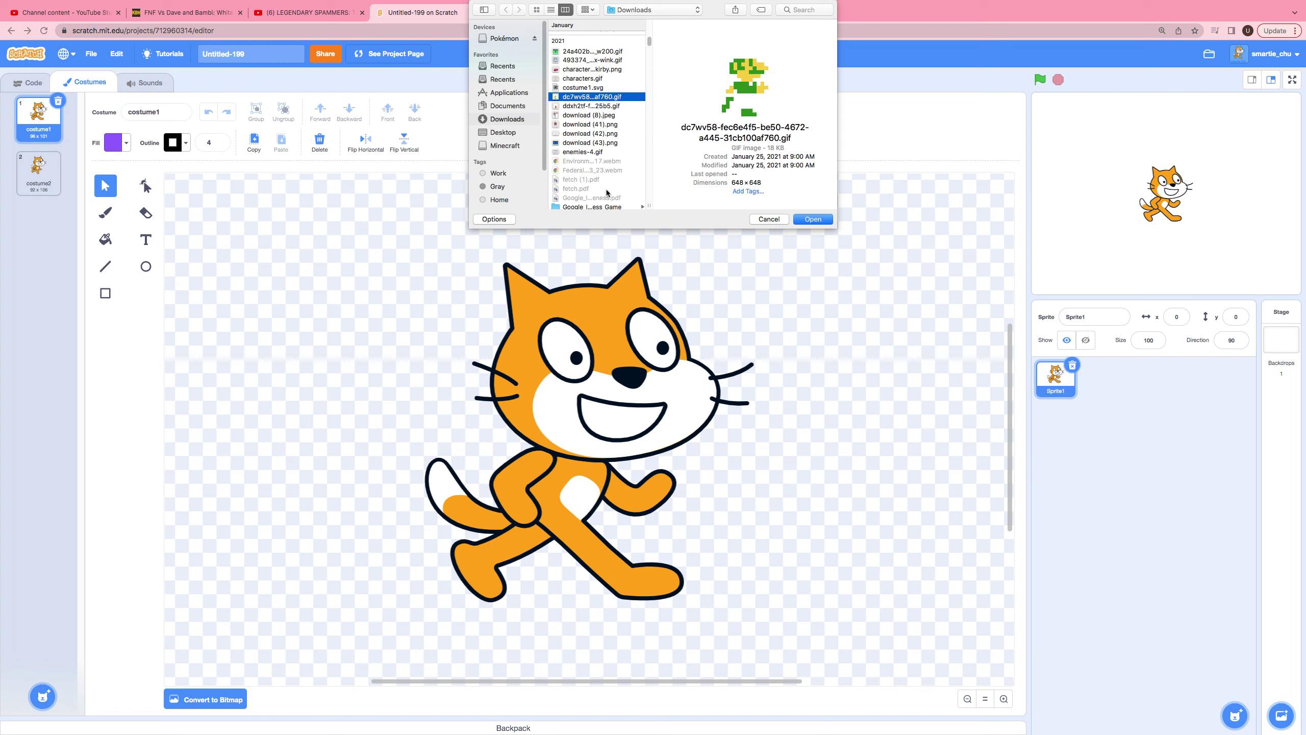
pyautogui.click(608, 193)
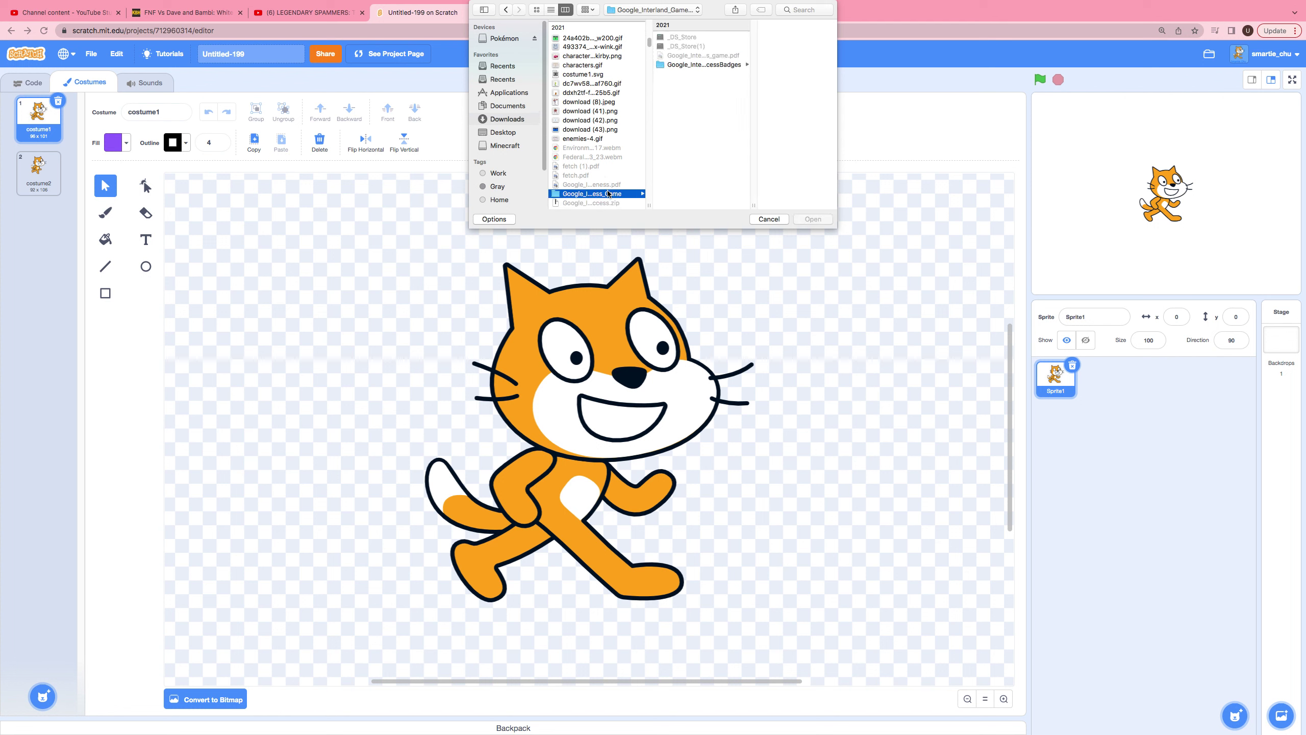
pyautogui.scroll(-5, 553, 132)
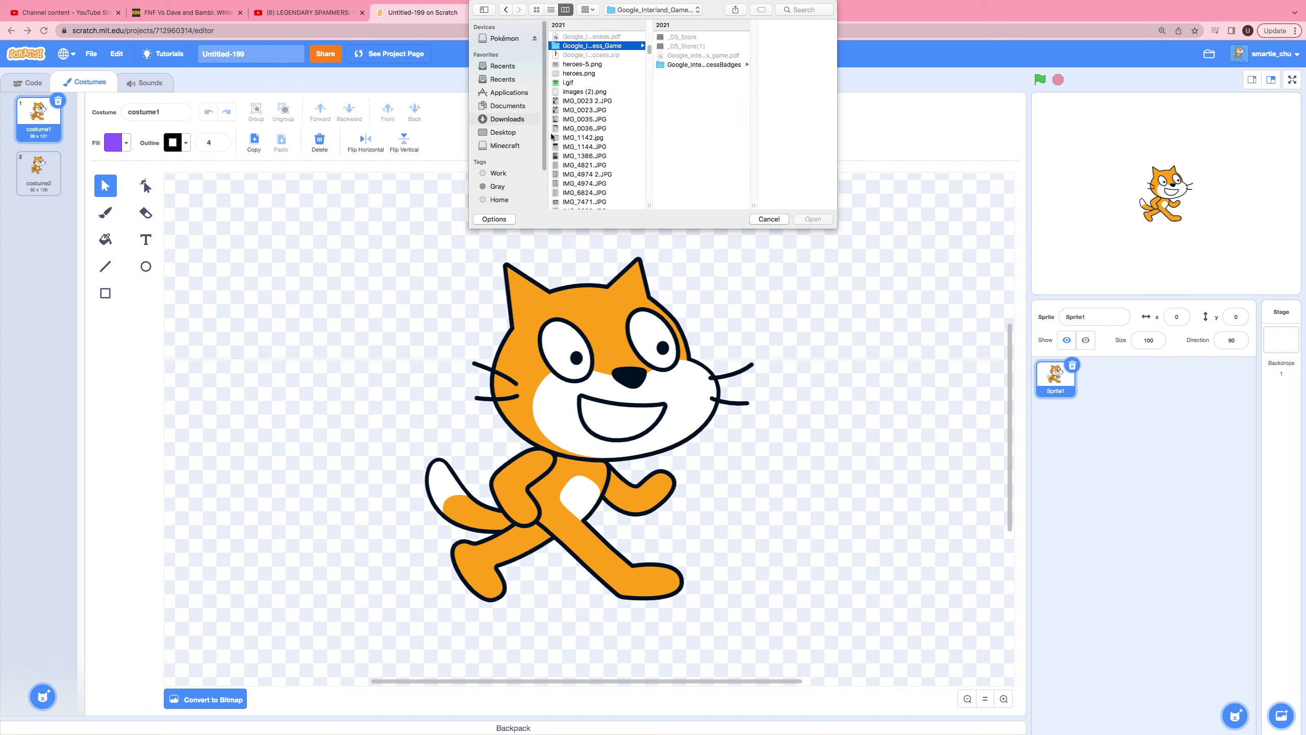
pyautogui.click(566, 101)
pyautogui.click(566, 91)
pyautogui.click(568, 111)
pyautogui.click(570, 119)
pyautogui.click(572, 138)
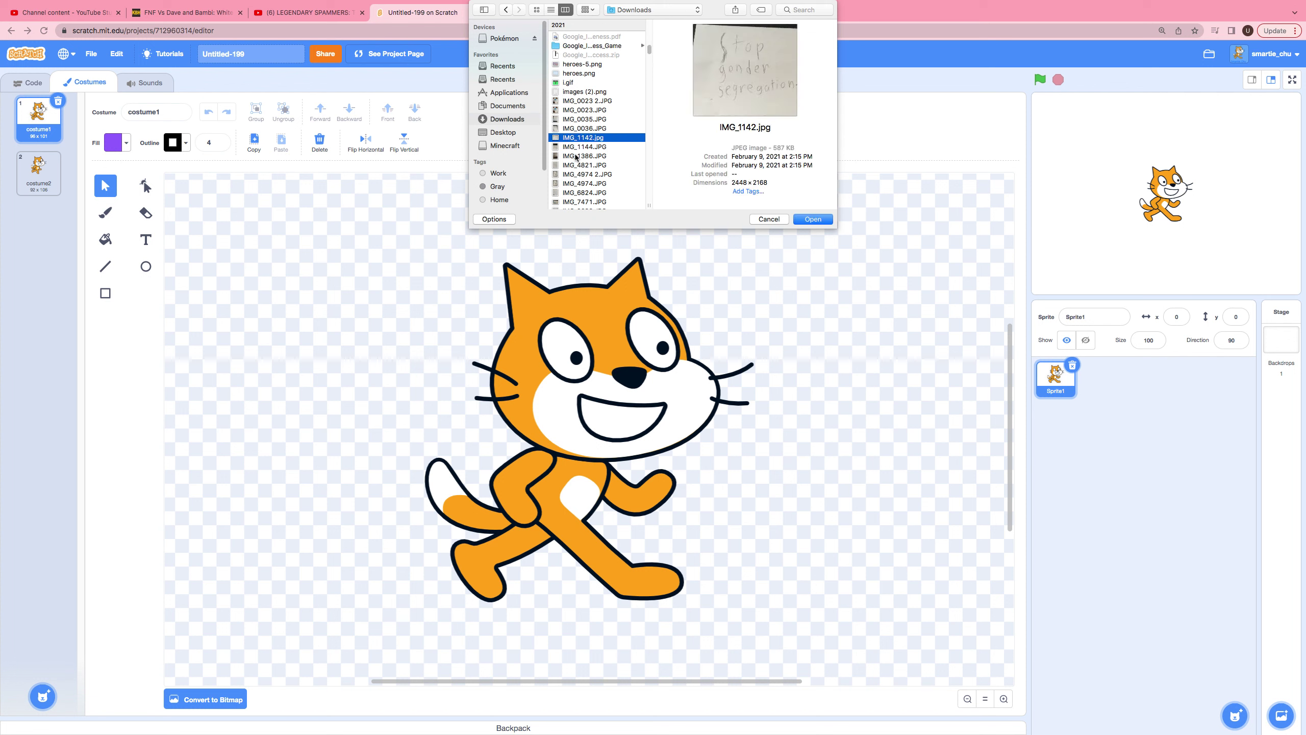
pyautogui.click(573, 157)
pyautogui.scroll(-2, 575, 175)
pyautogui.scroll(-2, 576, 175)
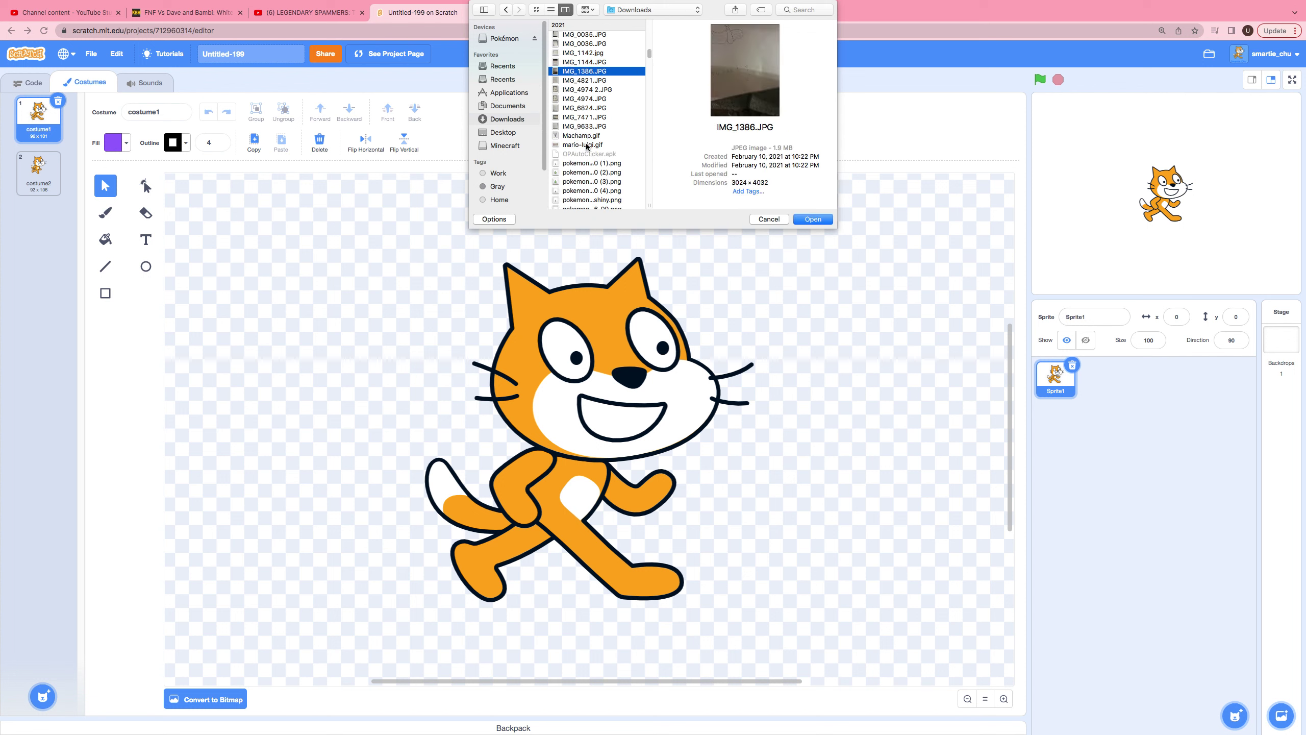
# - Preview mario-luigi.gif, Machamp.gif and the pokemon_icon_246 images in Downloads
pyautogui.click(586, 146)
pyautogui.click(590, 137)
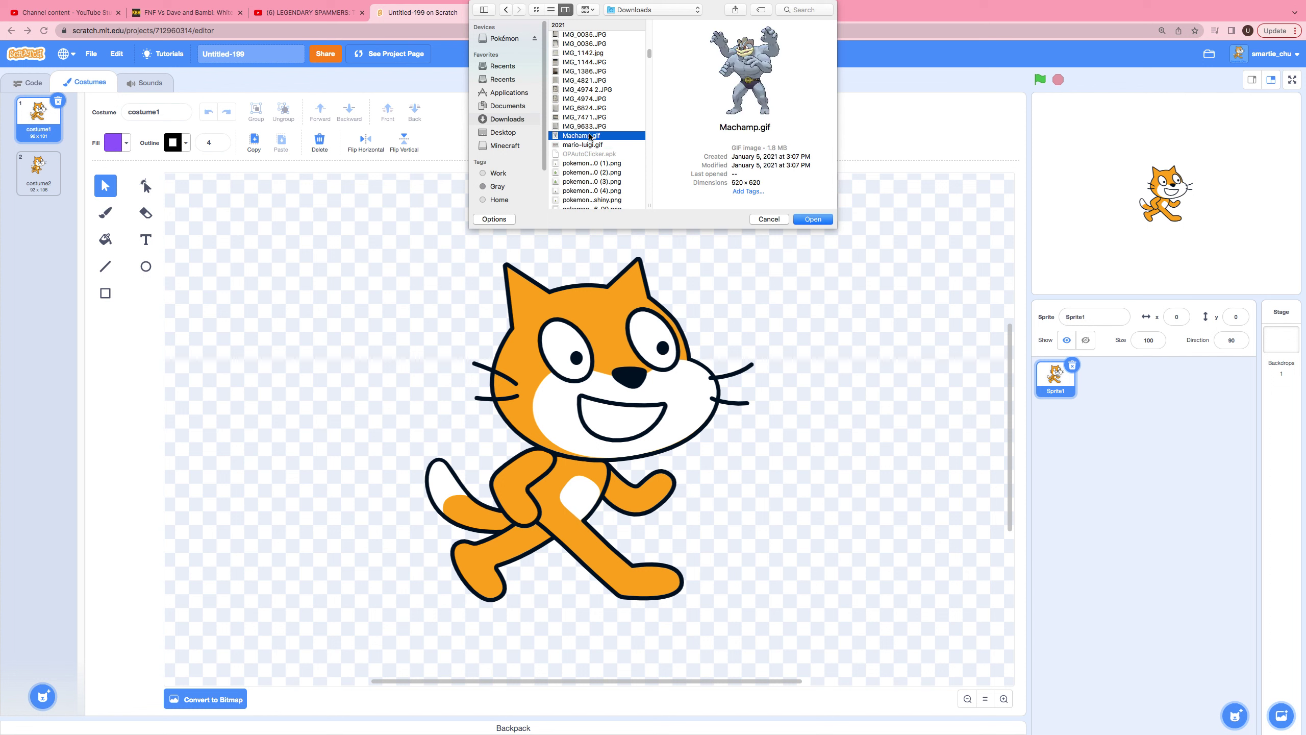
pyautogui.click(594, 126)
pyautogui.click(591, 136)
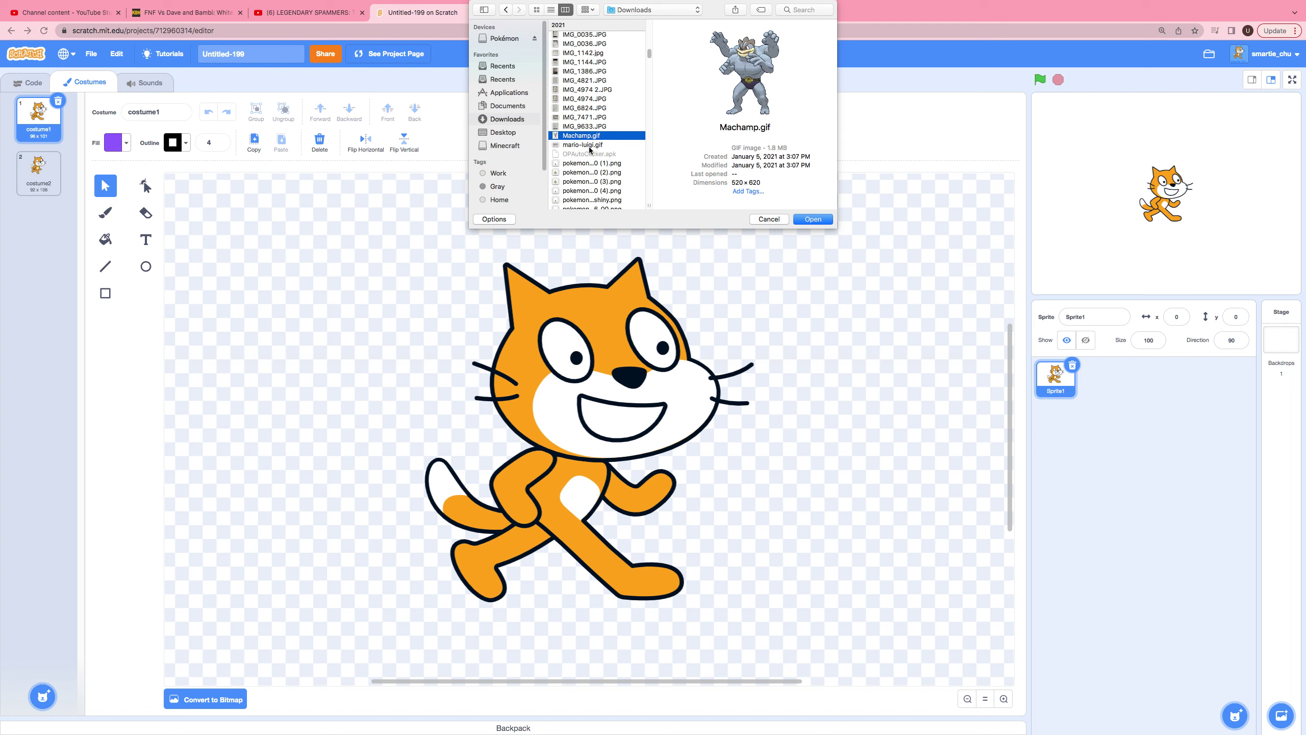
pyautogui.click(586, 164)
pyautogui.click(583, 172)
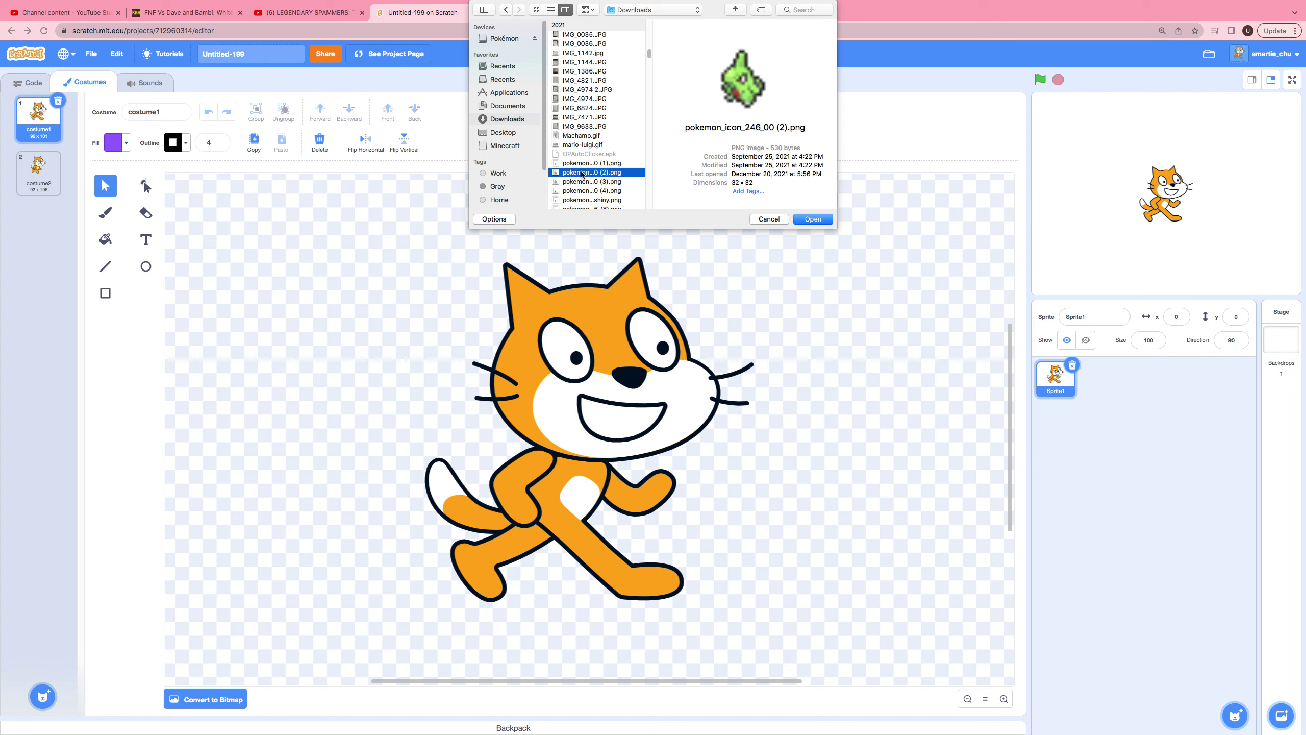
pyautogui.scroll(-2, 584, 165)
pyautogui.click(587, 152)
pyautogui.click(586, 159)
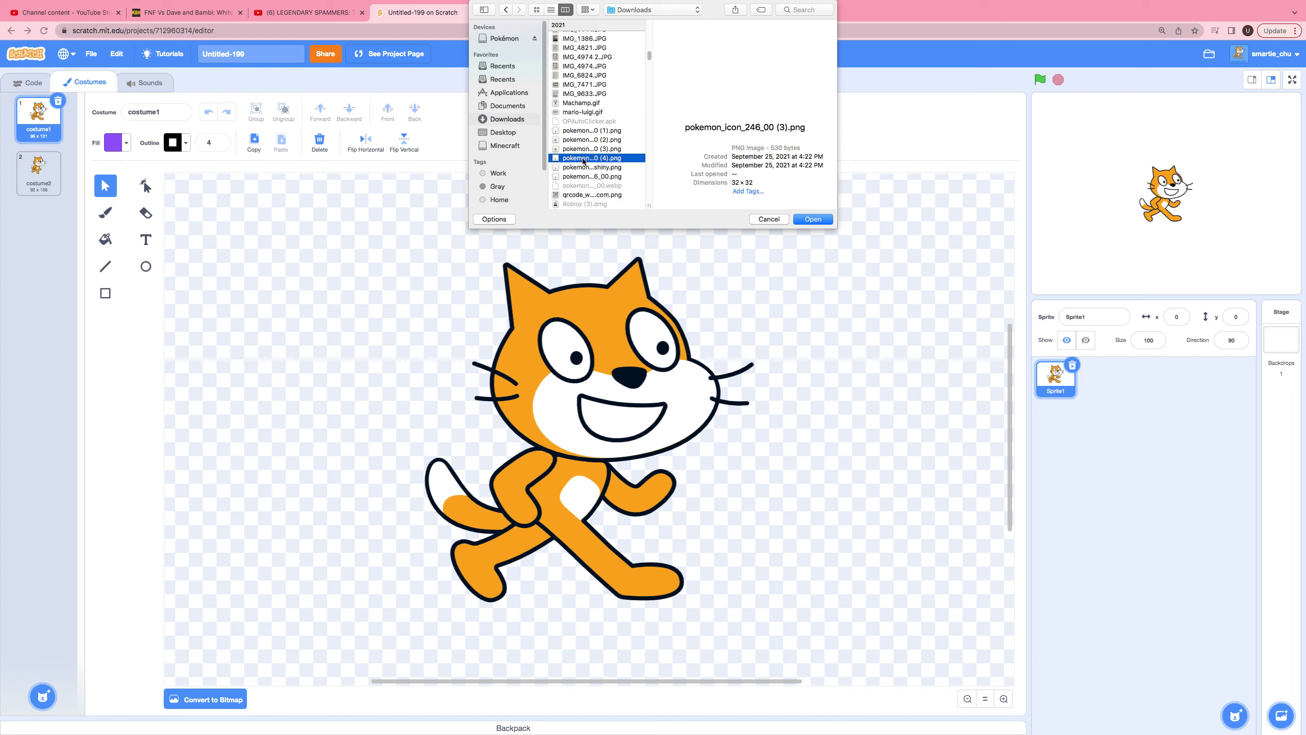
pyautogui.click(583, 175)
pyautogui.click(581, 168)
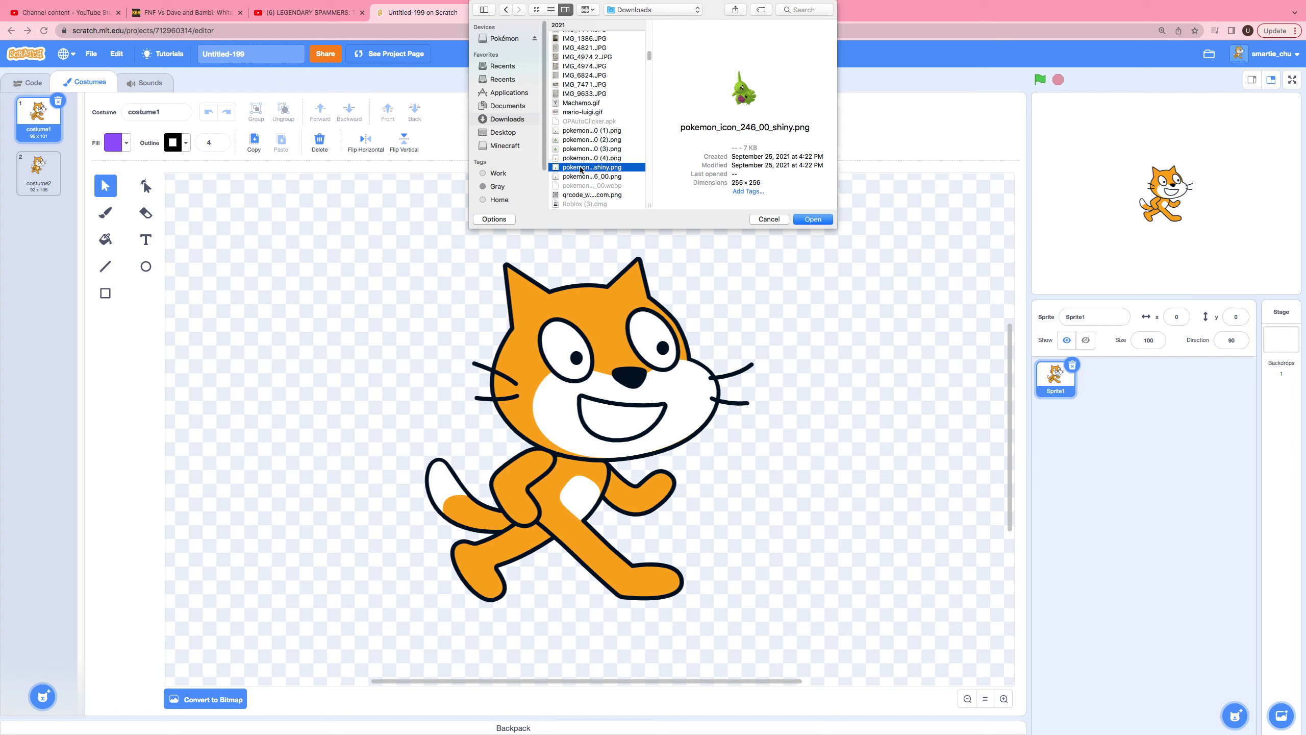
# - Preview the QR code image, smb2-vs-doki-doki-panic-characters.gif, the tumblr GIF and the first 2020 GIF in Downloads
pyautogui.scroll(-4, 585, 155)
pyautogui.click(584, 134)
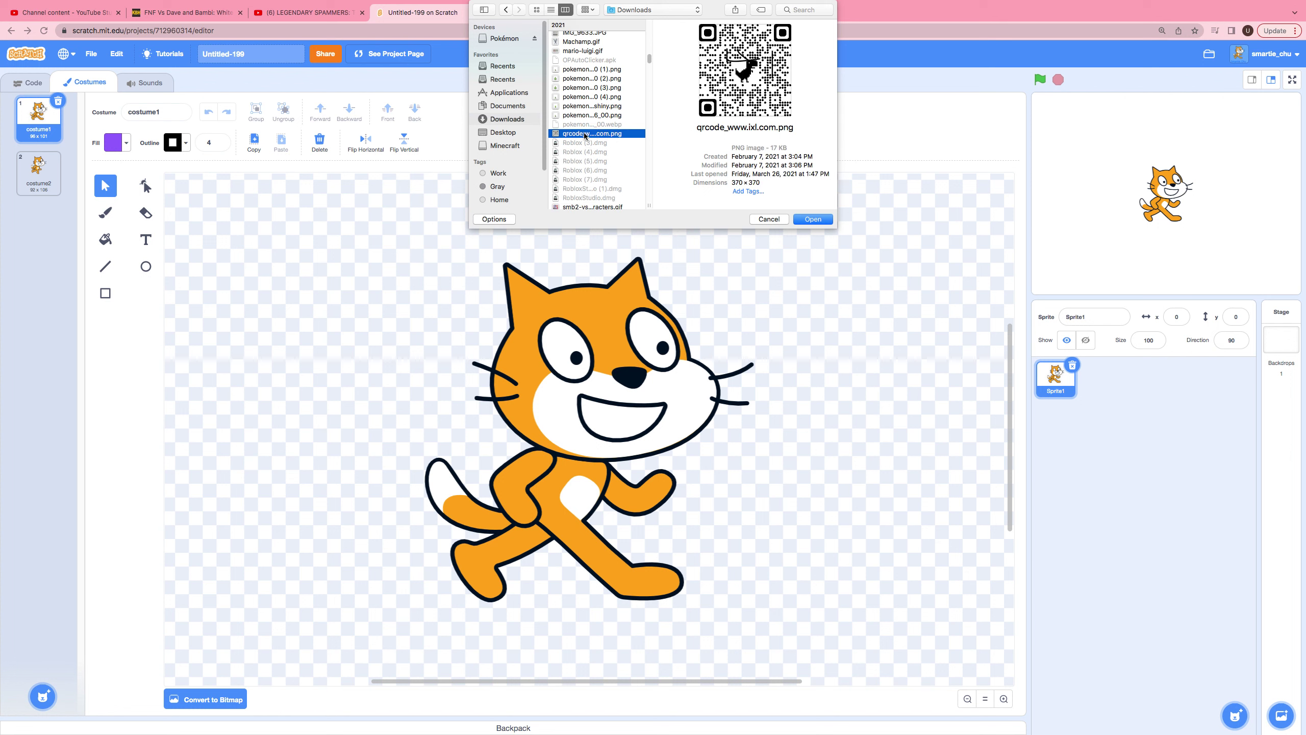
pyautogui.scroll(-4, 588, 140)
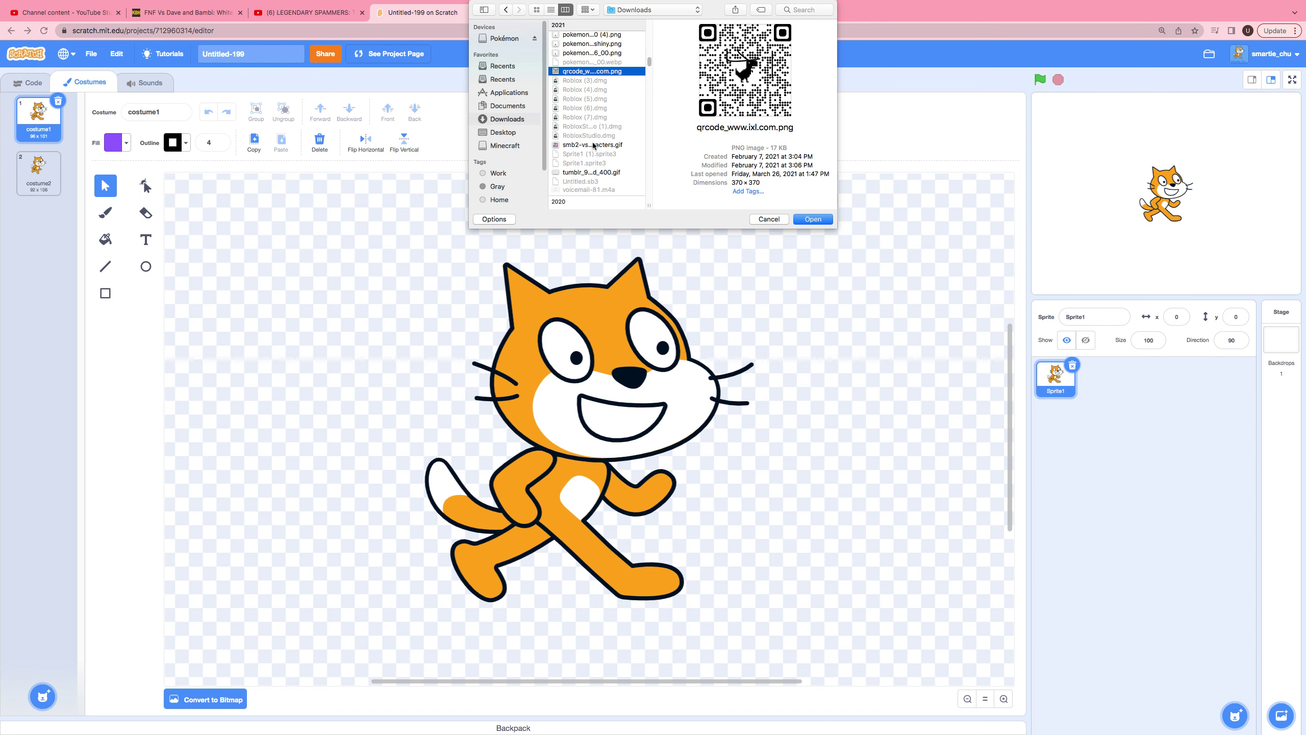
pyautogui.click(594, 146)
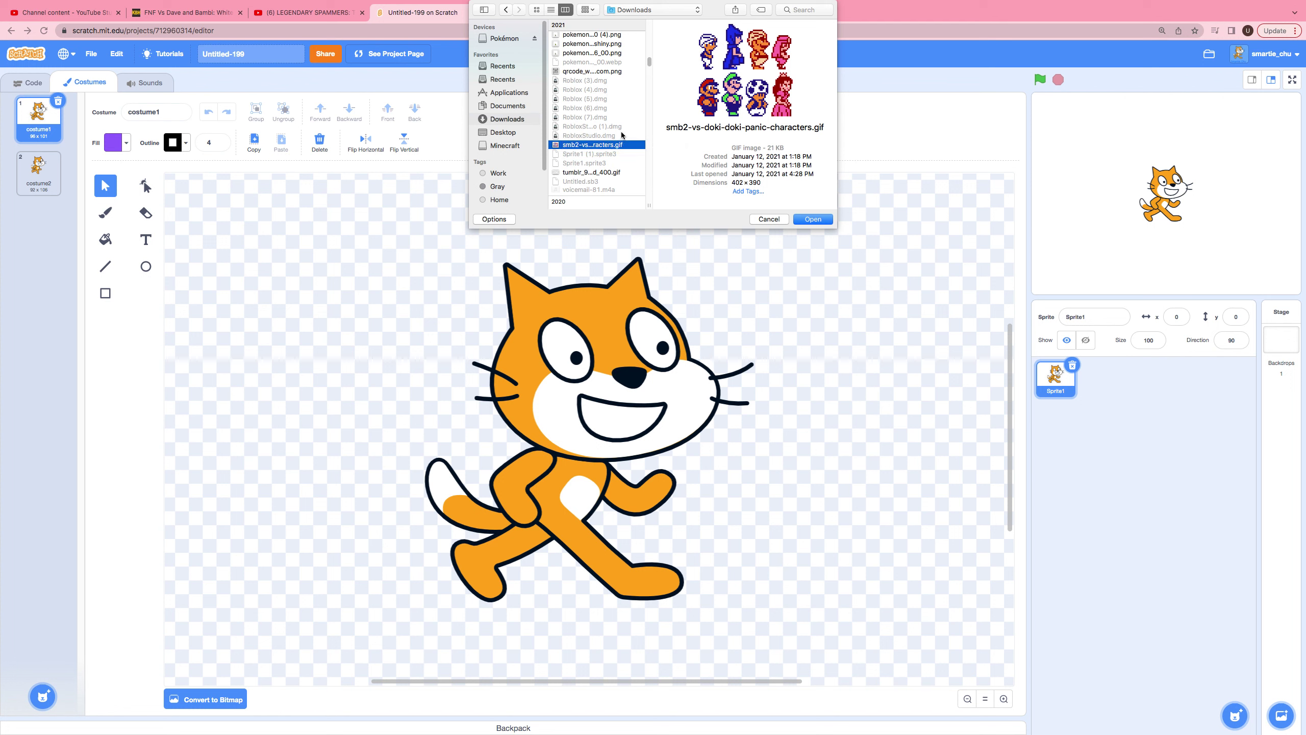
pyautogui.scroll(-1, 624, 145)
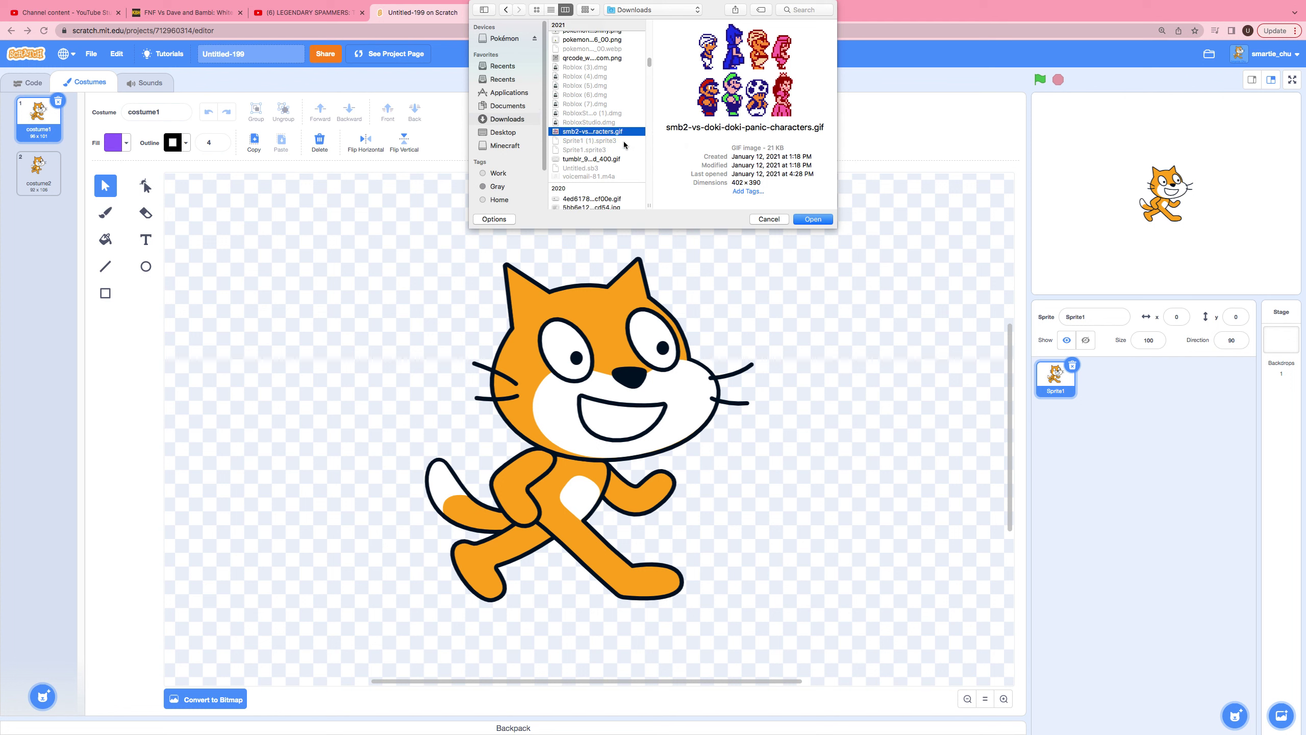
pyautogui.click(597, 159)
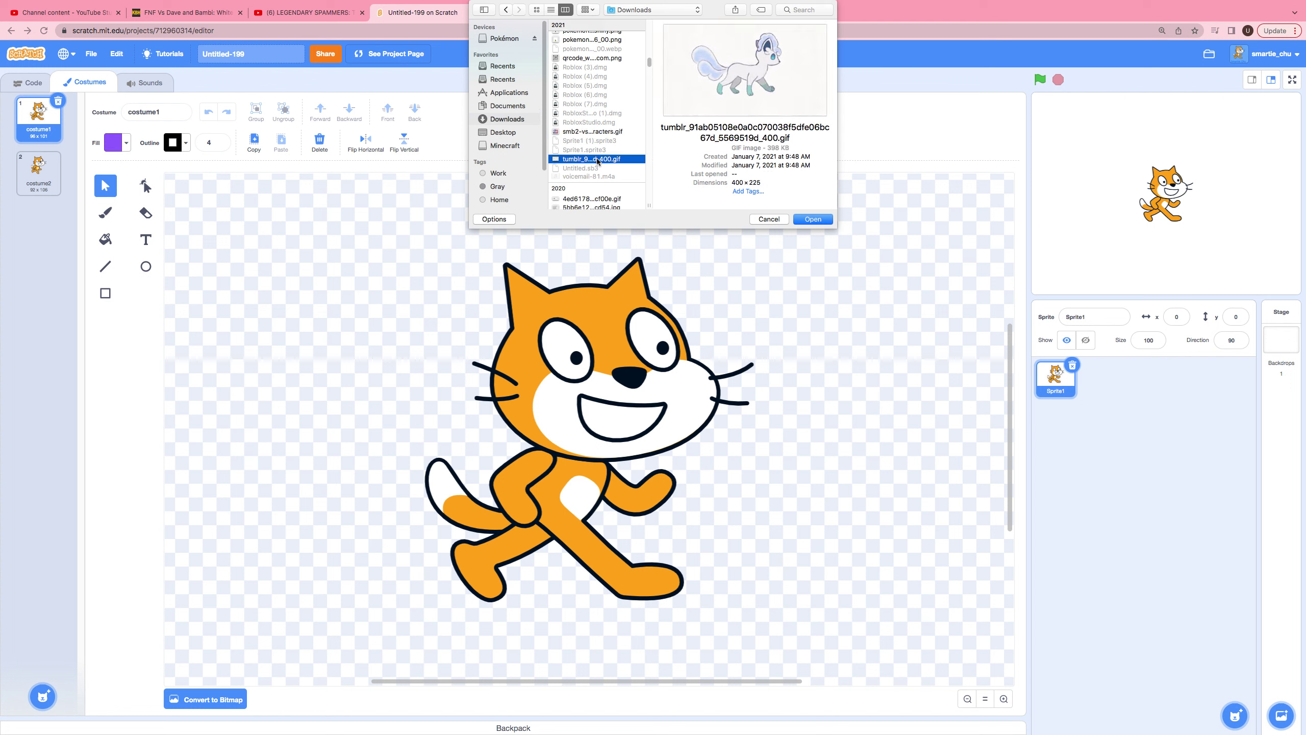
pyautogui.scroll(-5, 597, 161)
pyautogui.click(607, 141)
pyautogui.click(605, 134)
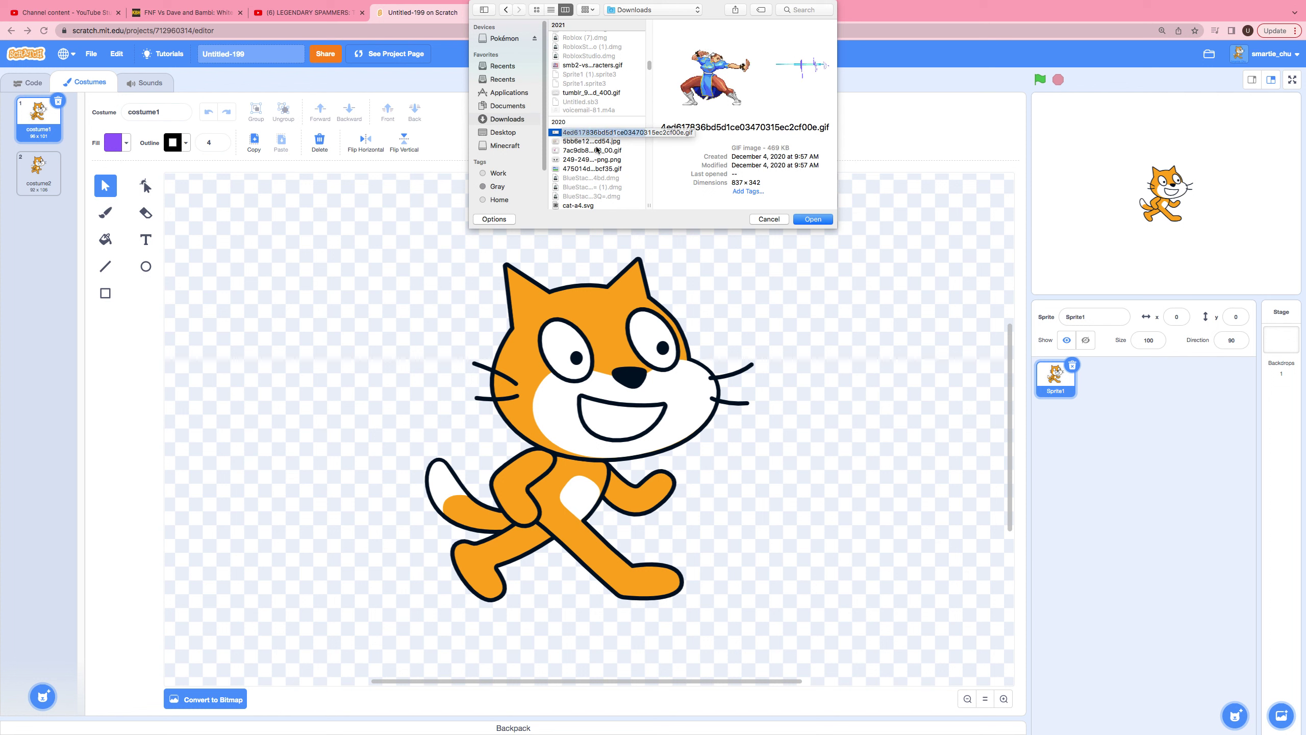
# - Upload the Pokémon sprite sheet 5bb6e12ea4bc6f737587d2cd2608cd54.jpg from Downloads as a new costume
pyautogui.click(597, 142)
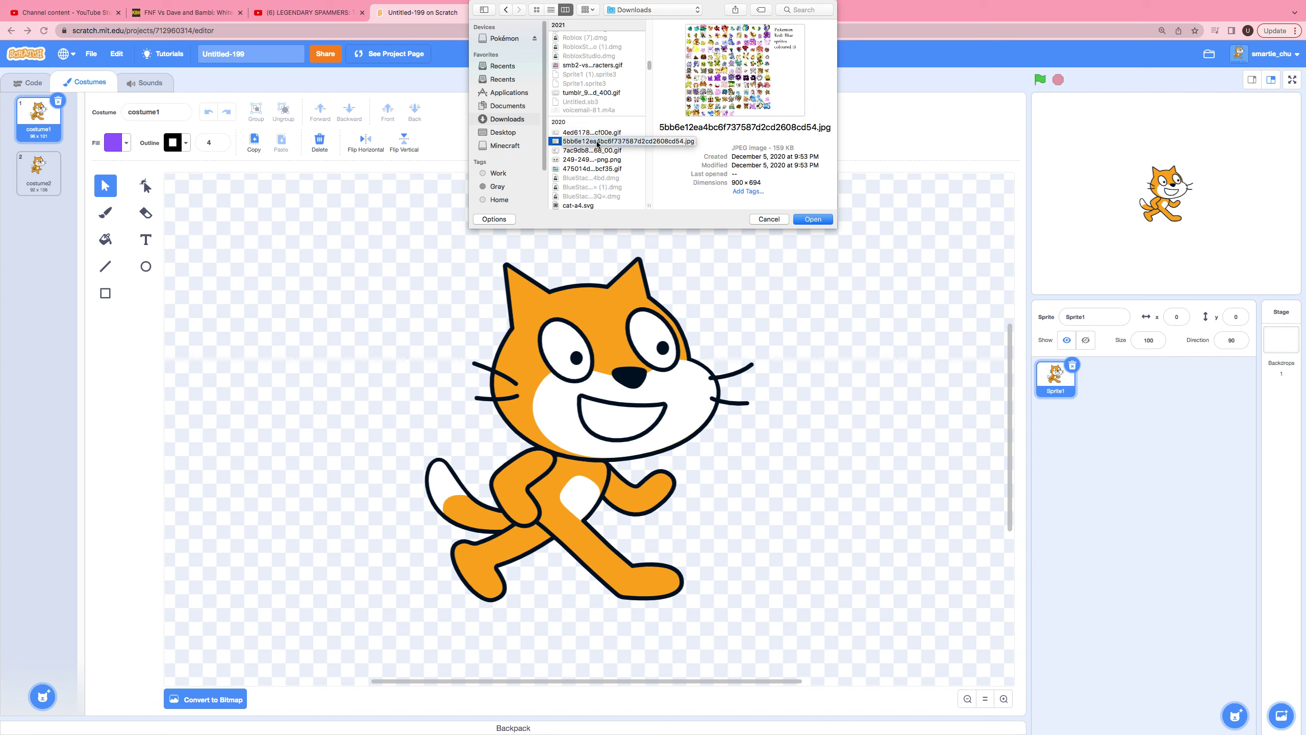
pyautogui.rightClick(737, 81)
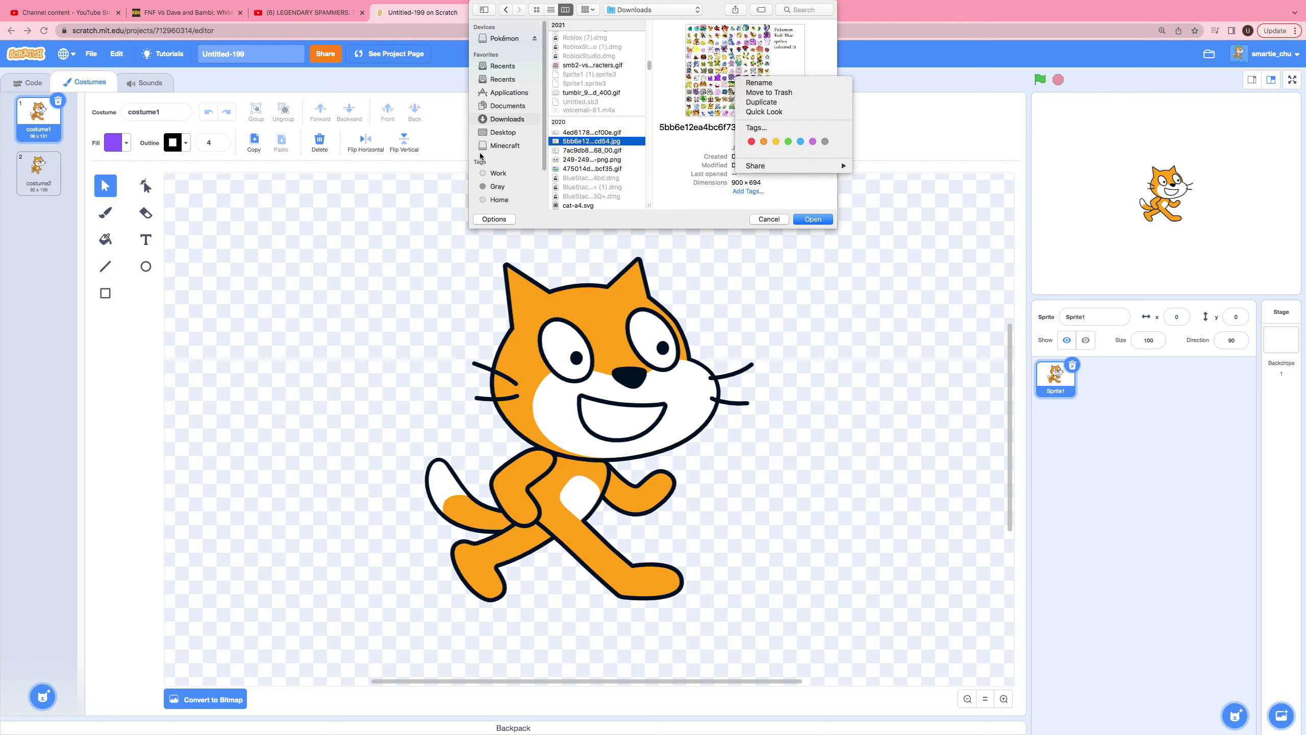
pyautogui.click(892, 196)
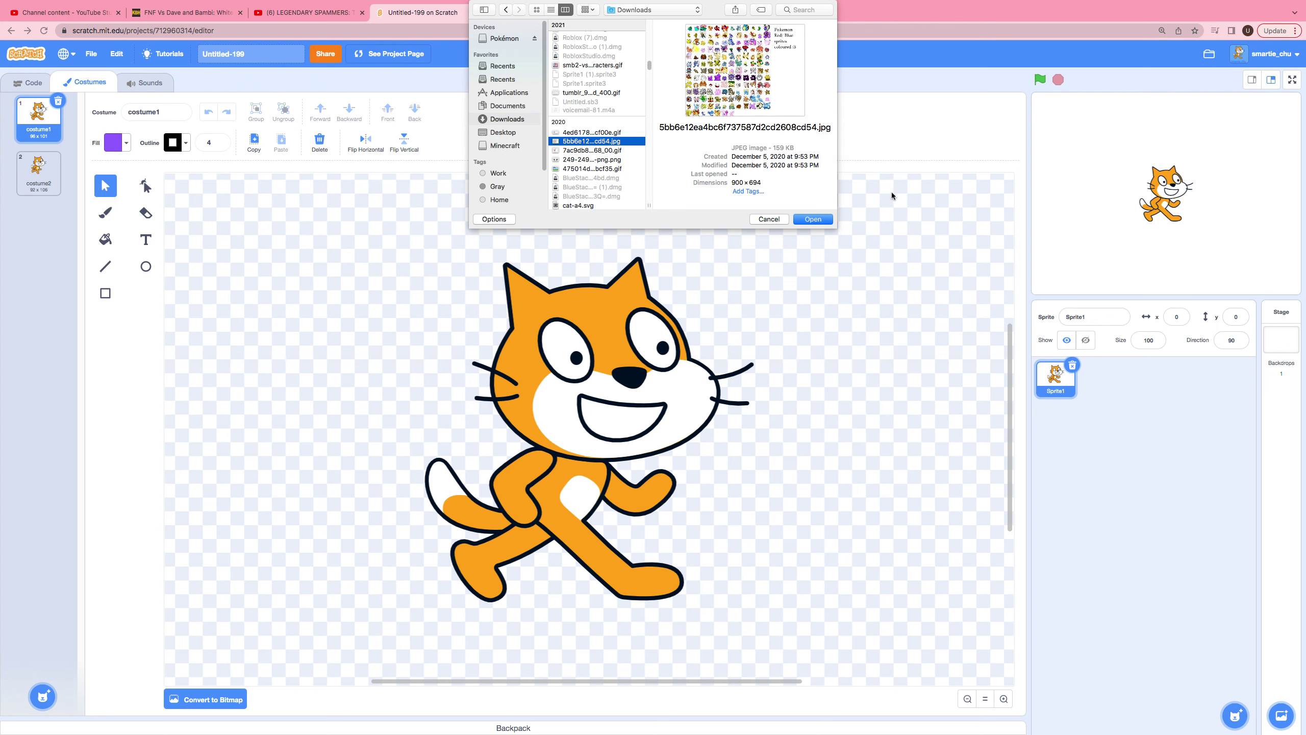
pyautogui.click(813, 219)
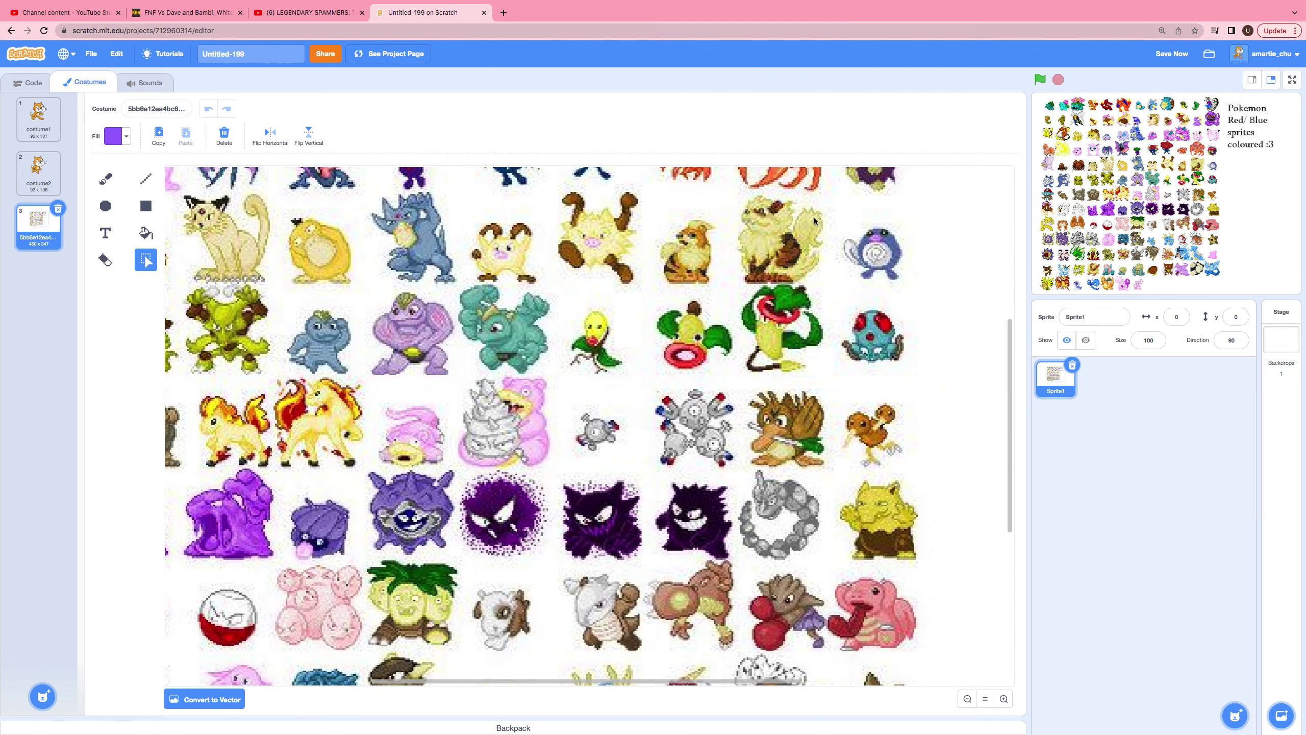
# - Convert the uploaded Pokémon sprite sheet costume to vector
pyautogui.scroll(-4, 814, 220)
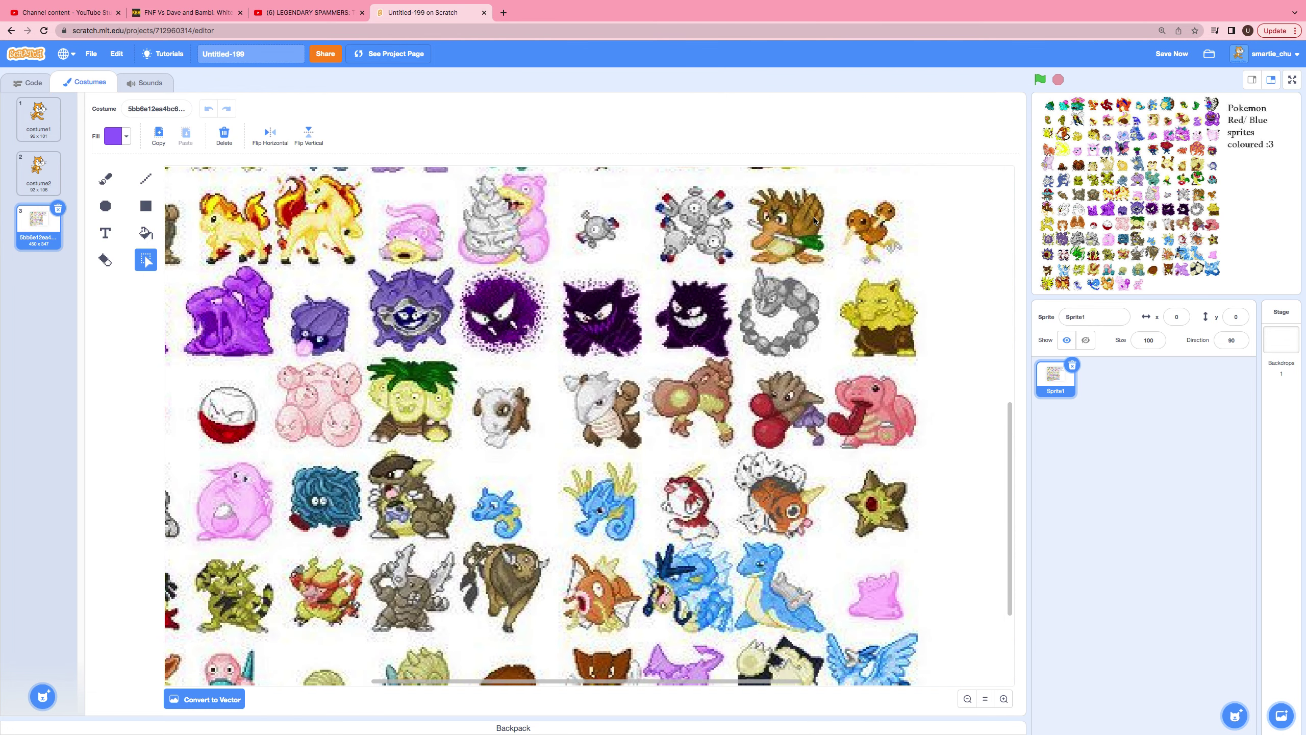
pyautogui.scroll(1, 813, 221)
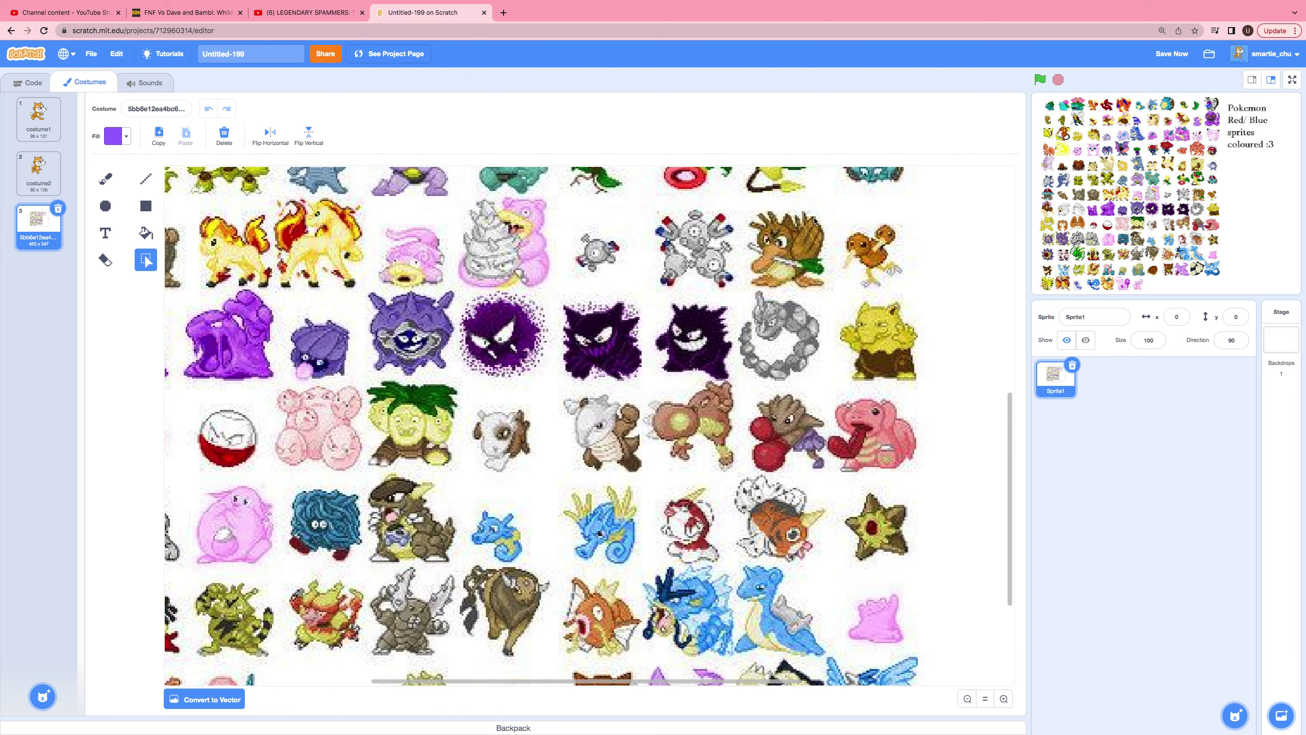
pyautogui.scroll(2, 813, 221)
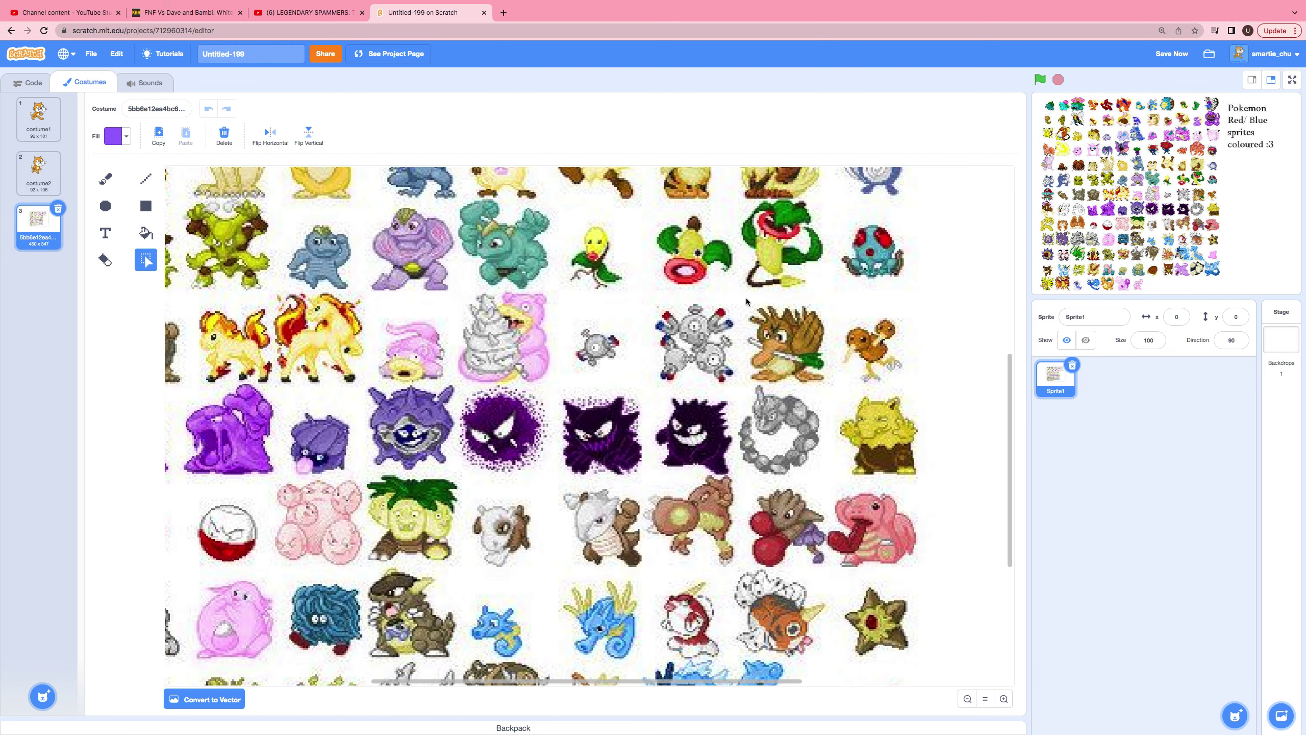
pyautogui.click(961, 701)
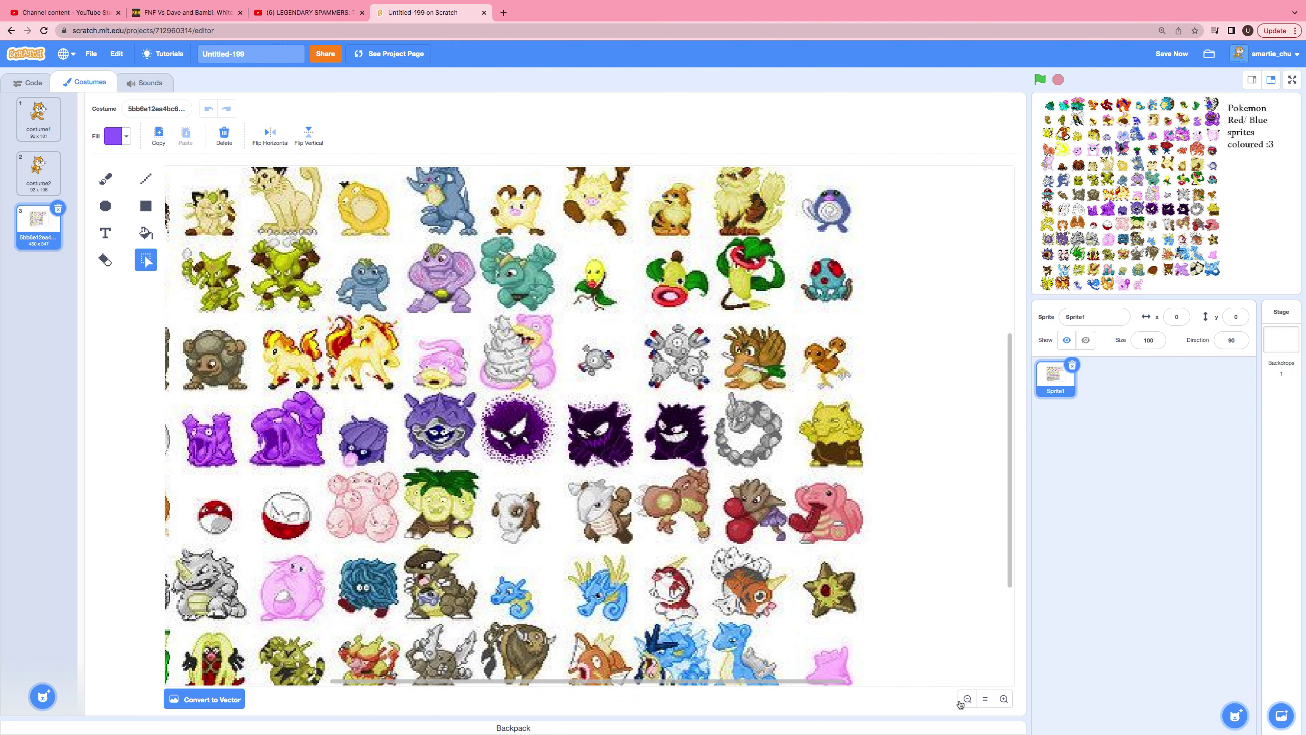
pyautogui.click(961, 700)
pyautogui.click(961, 701)
pyautogui.click(968, 699)
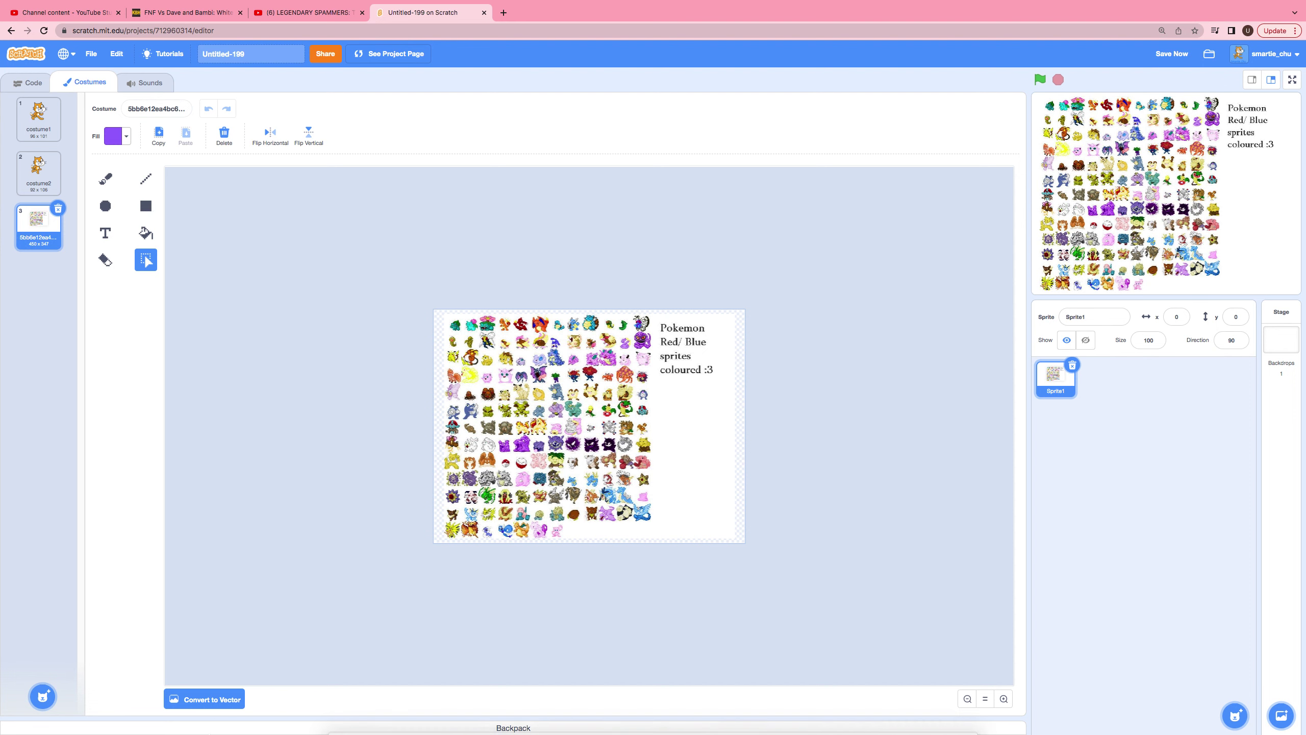
pyautogui.click(203, 699)
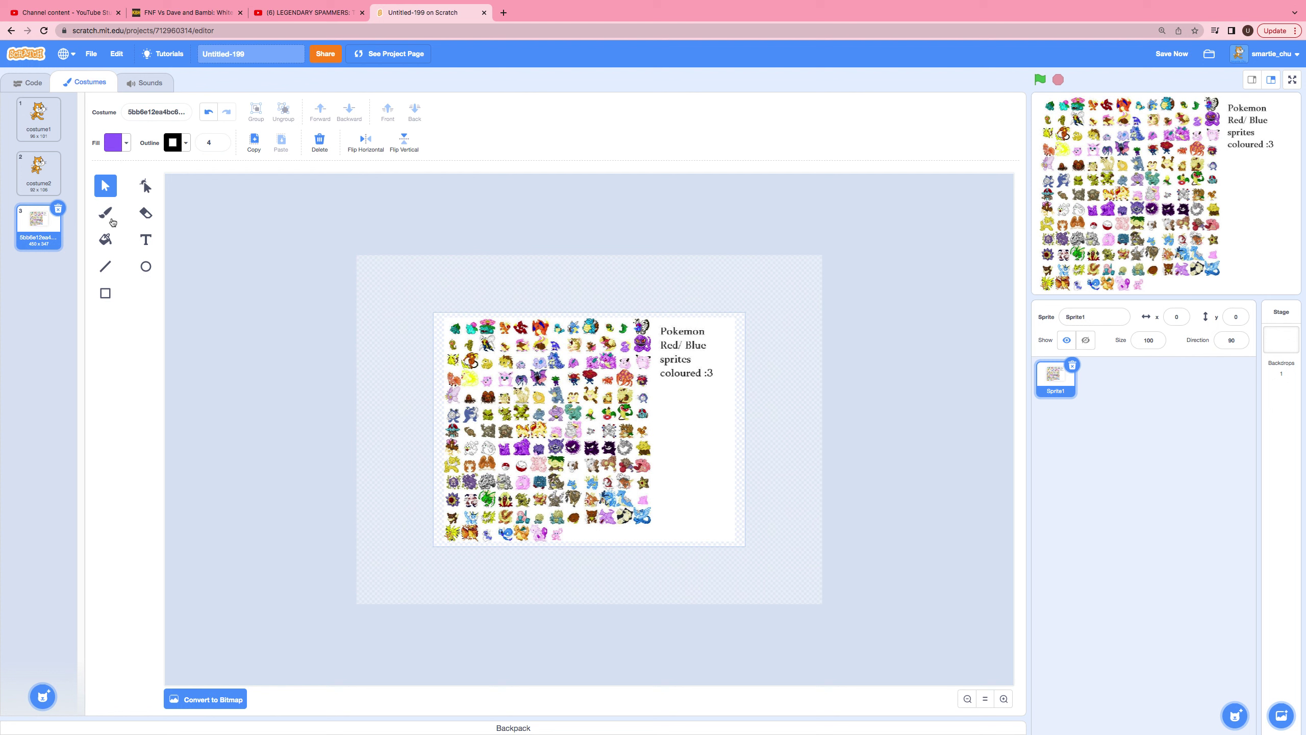
# - Try to erase the caption text and the empty white area beside the sprites with the Eraser at size 40
pyautogui.click(146, 212)
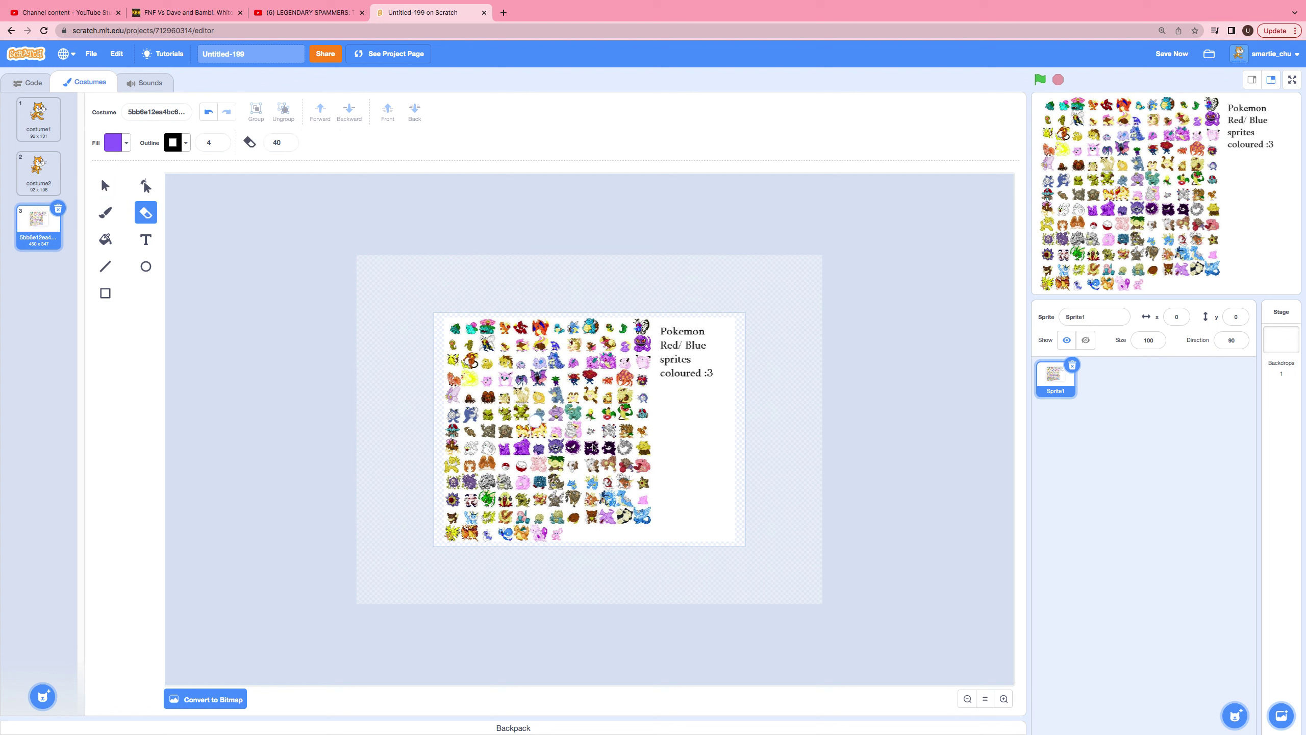
pyautogui.moveTo(675, 326)
pyautogui.mouseDown()
pyautogui.moveTo(680, 363)
pyautogui.moveTo(686, 344)
pyautogui.moveTo(700, 374)
pyautogui.moveTo(728, 300)
pyautogui.moveTo(740, 540)
pyautogui.moveTo(684, 507)
pyautogui.moveTo(659, 539)
pyautogui.mouseUp()
pyautogui.moveTo(666, 390)
pyautogui.mouseDown()
pyautogui.moveTo(672, 311)
pyautogui.moveTo(662, 355)
pyautogui.moveTo(690, 481)
pyautogui.mouseUp()
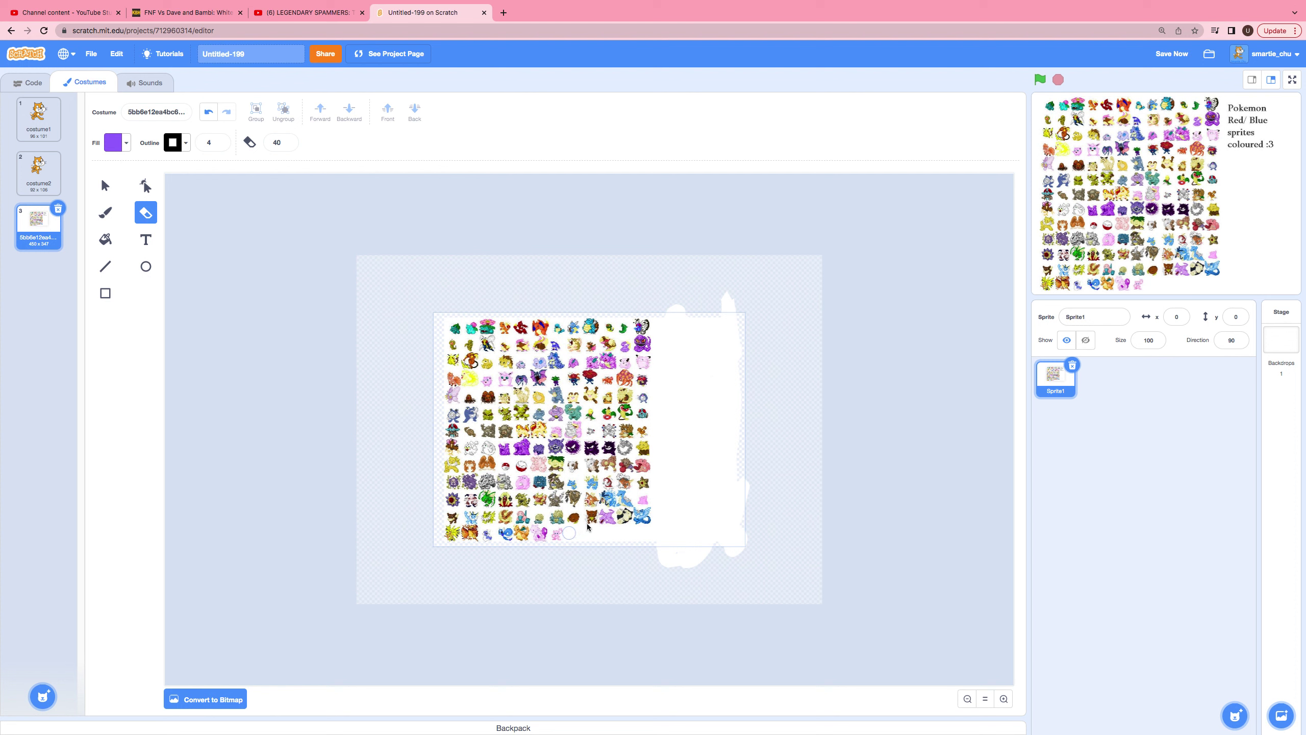
pyautogui.moveTo(587, 526); pyautogui.dragTo(607, 516)
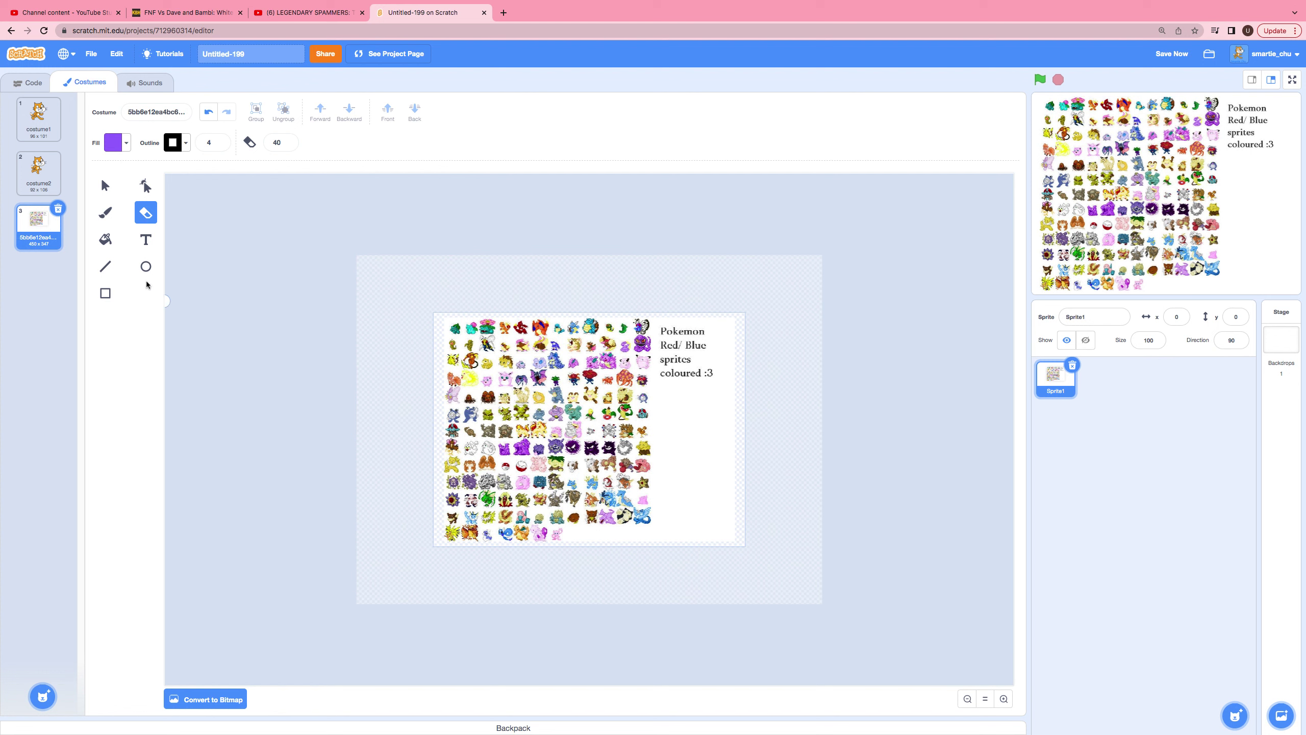
# - Try a purple brush stroke of size 10 over the caption text, then undo it
pyautogui.click(105, 211)
pyautogui.moveTo(672, 321); pyautogui.dragTo(680, 353)
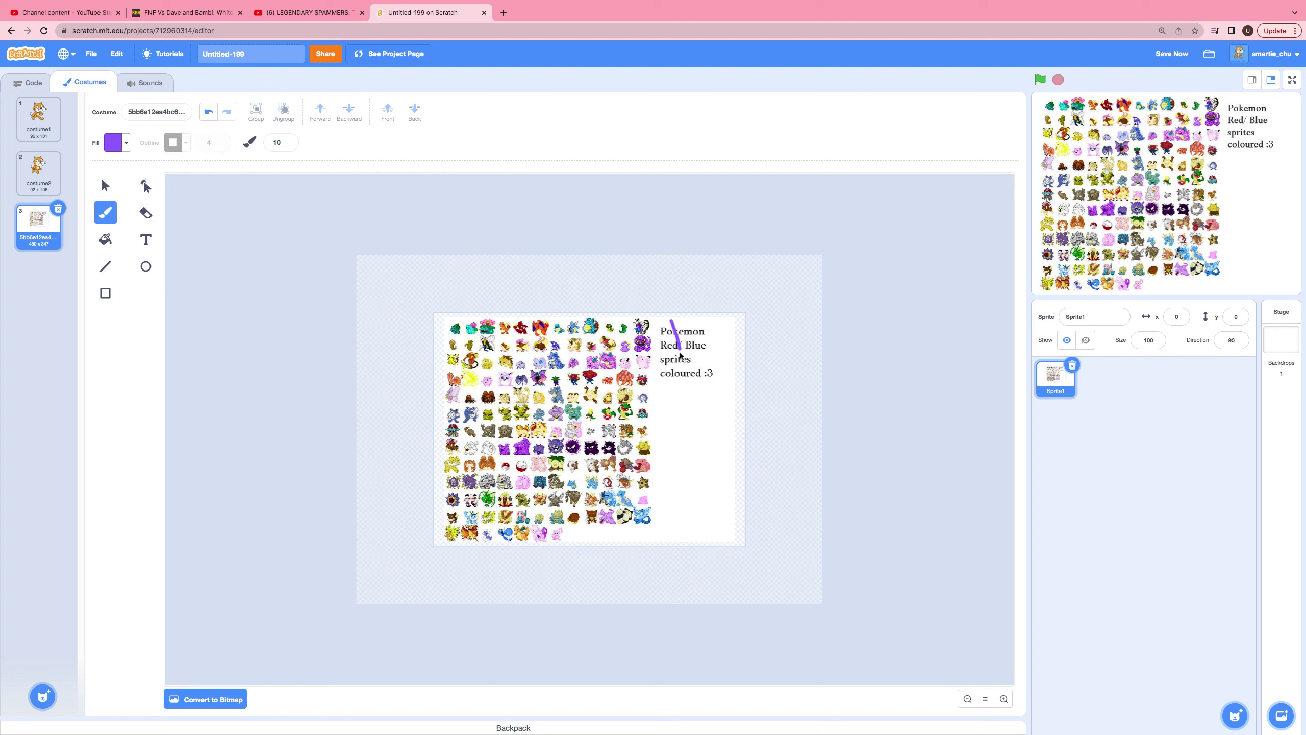
pyautogui.click(212, 112)
pyautogui.click(211, 111)
# - Draw a black vertical line of width 1 between the sprite grid and the caption text
pyautogui.click(105, 185)
pyautogui.click(676, 400)
pyautogui.click(677, 399)
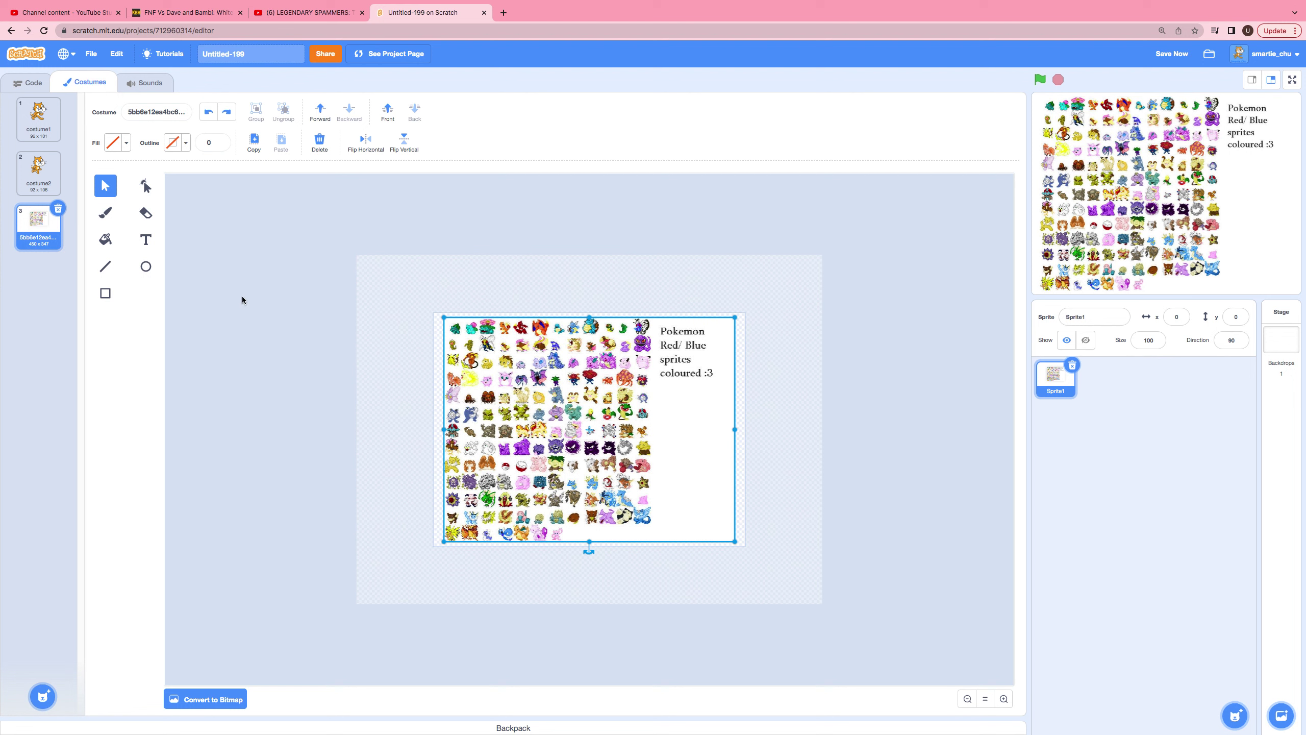
pyautogui.click(105, 266)
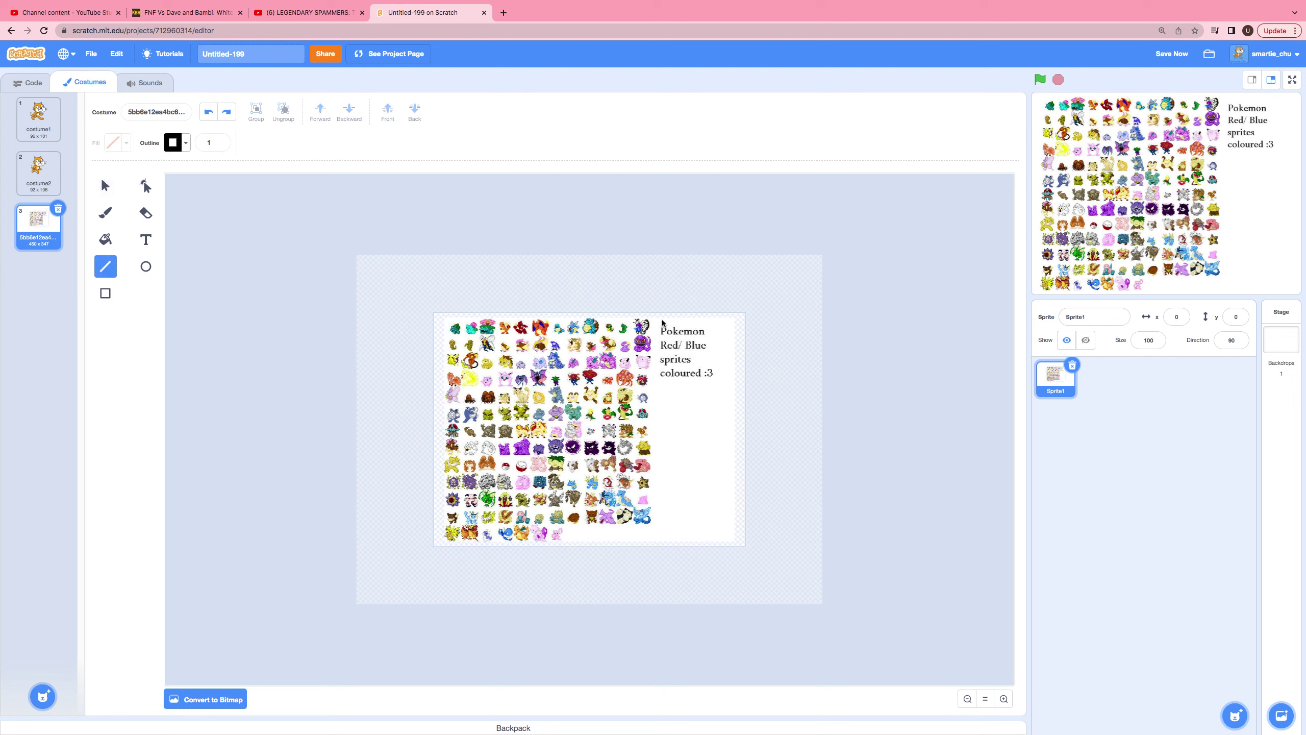
pyautogui.moveTo(657, 339); pyautogui.dragTo(655, 539)
pyautogui.moveTo(656, 539); pyautogui.dragTo(653, 545)
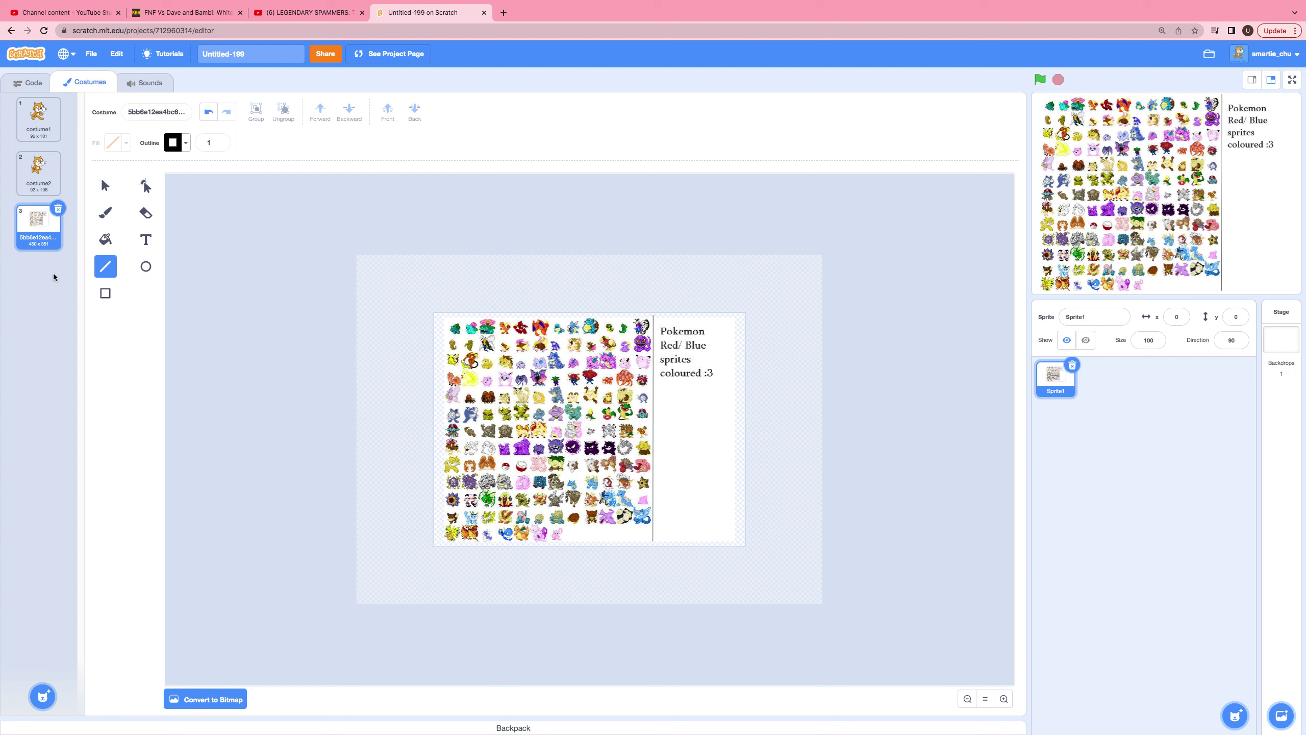
# - Draw short black lines of width 1 along the side and lower edge of the first sprite in the sheet
pyautogui.click(105, 294)
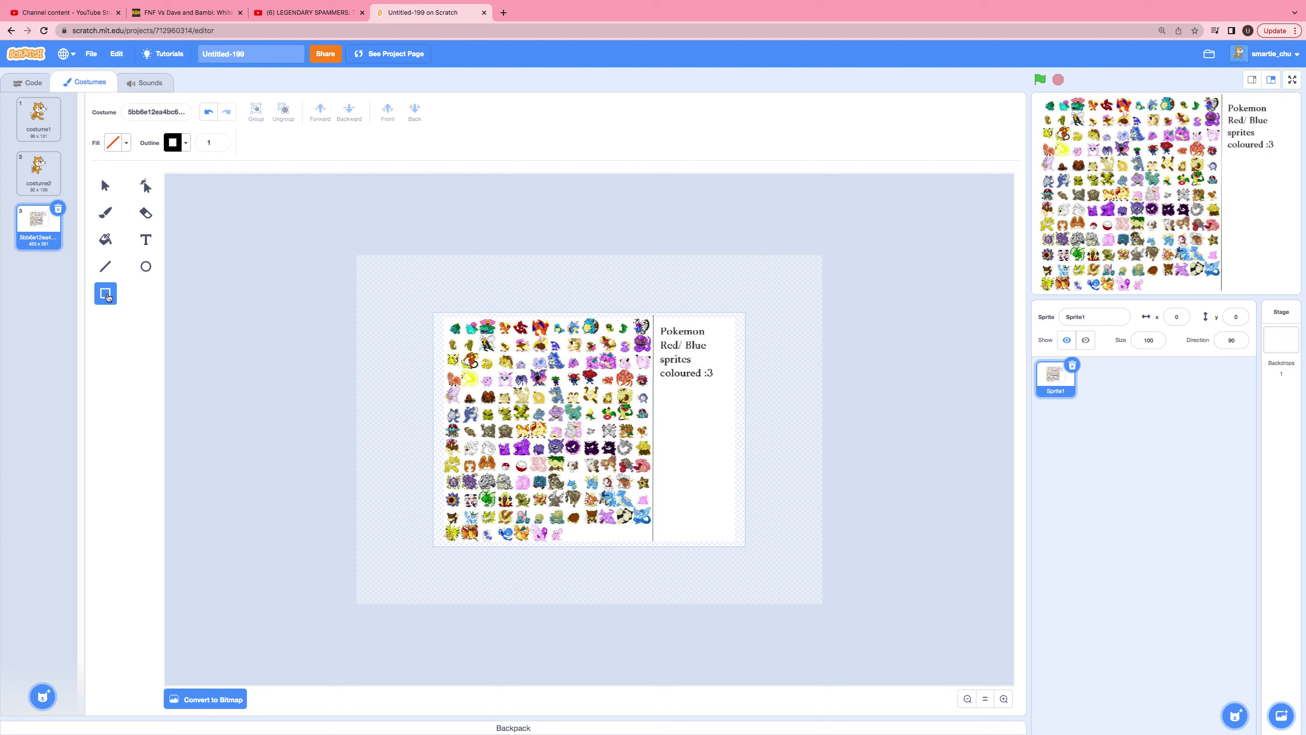
pyautogui.click(106, 266)
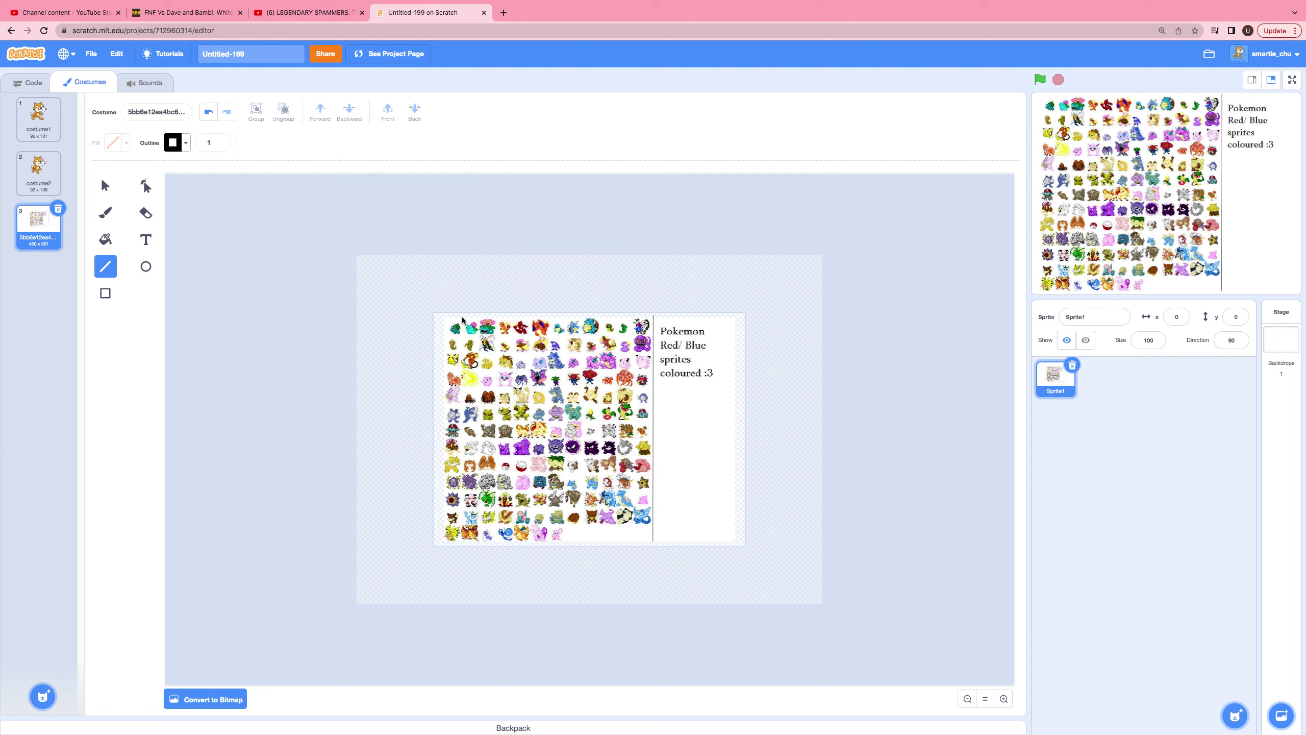
pyautogui.moveTo(463, 317); pyautogui.dragTo(462, 335)
pyautogui.click(105, 213)
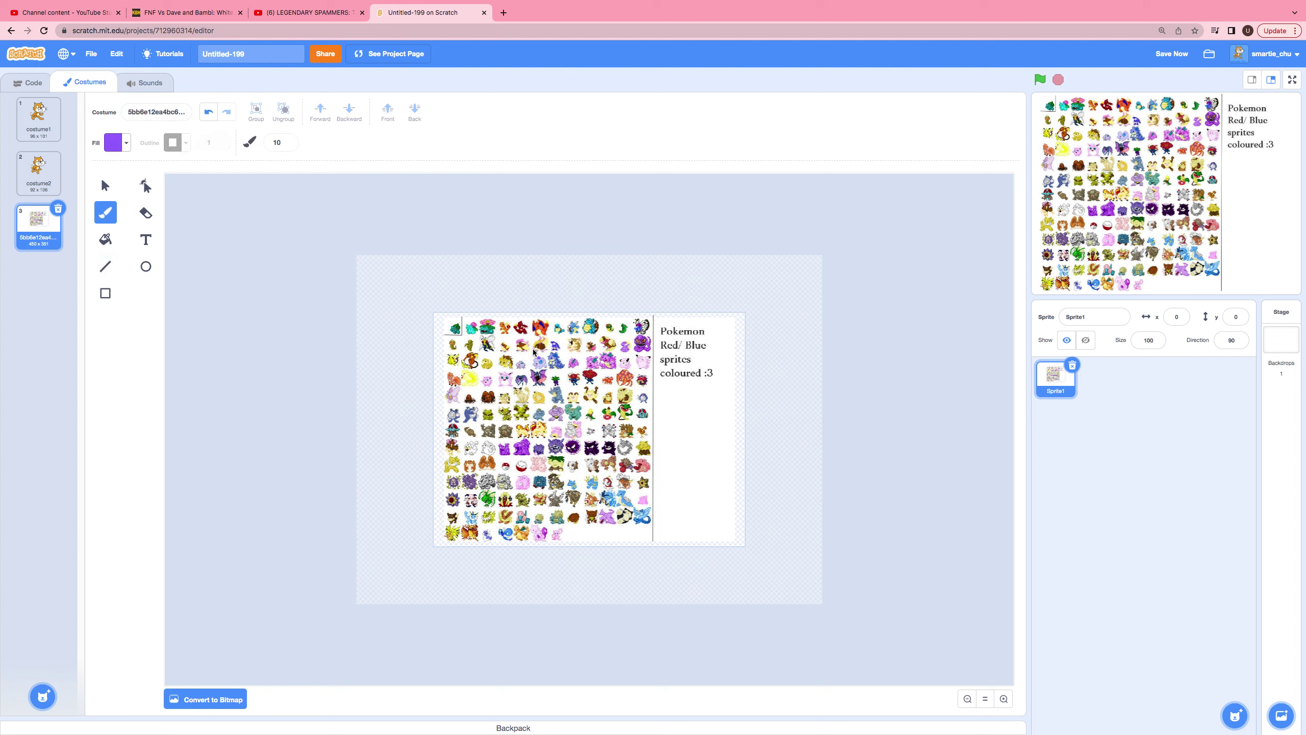
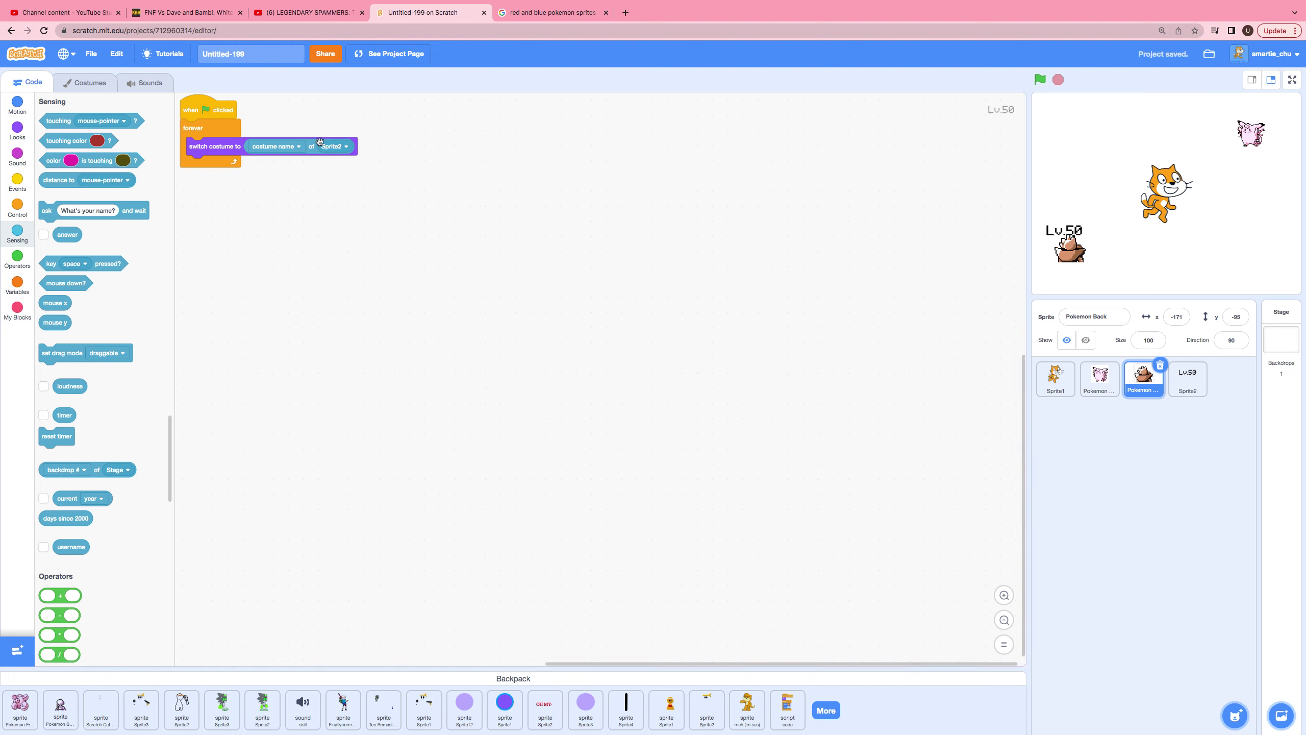
# - Run the project and move the Pokemon Back sprite below the Lv.50 label on the stage, to about y -127
pyautogui.click(1040, 81)
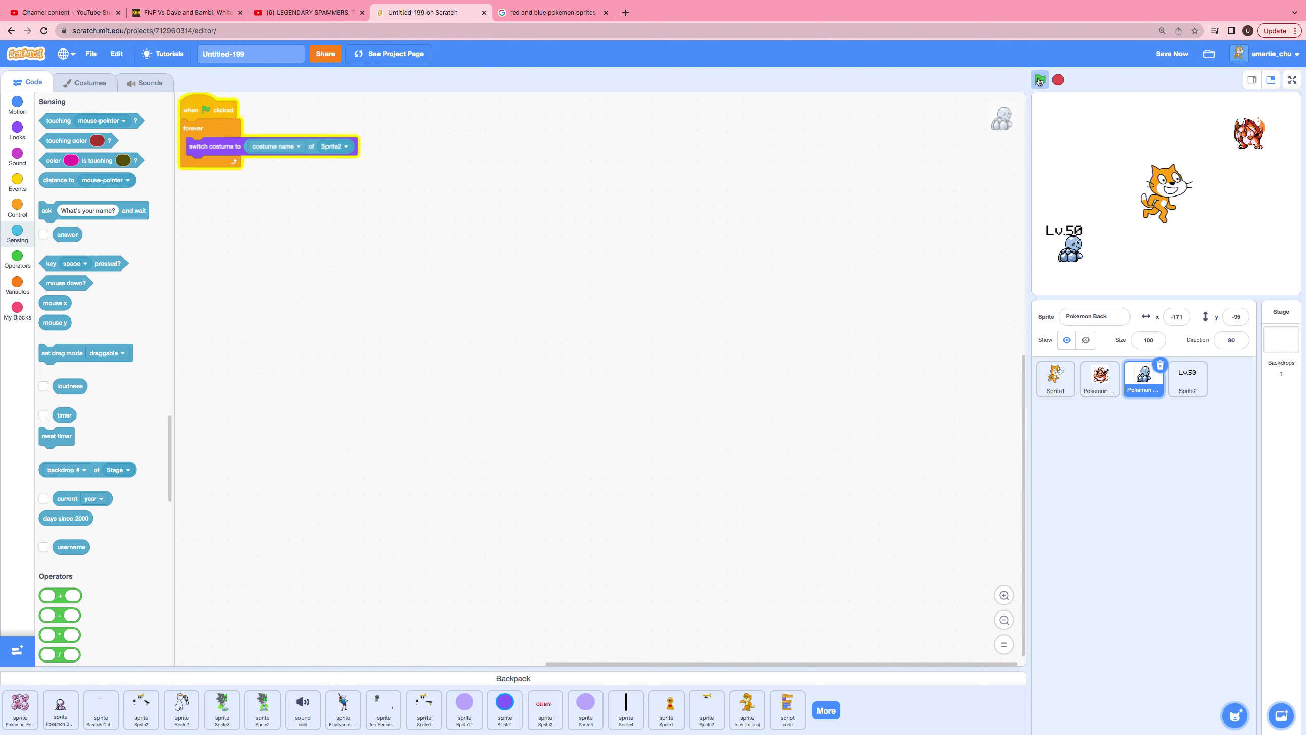
pyautogui.click(1185, 381)
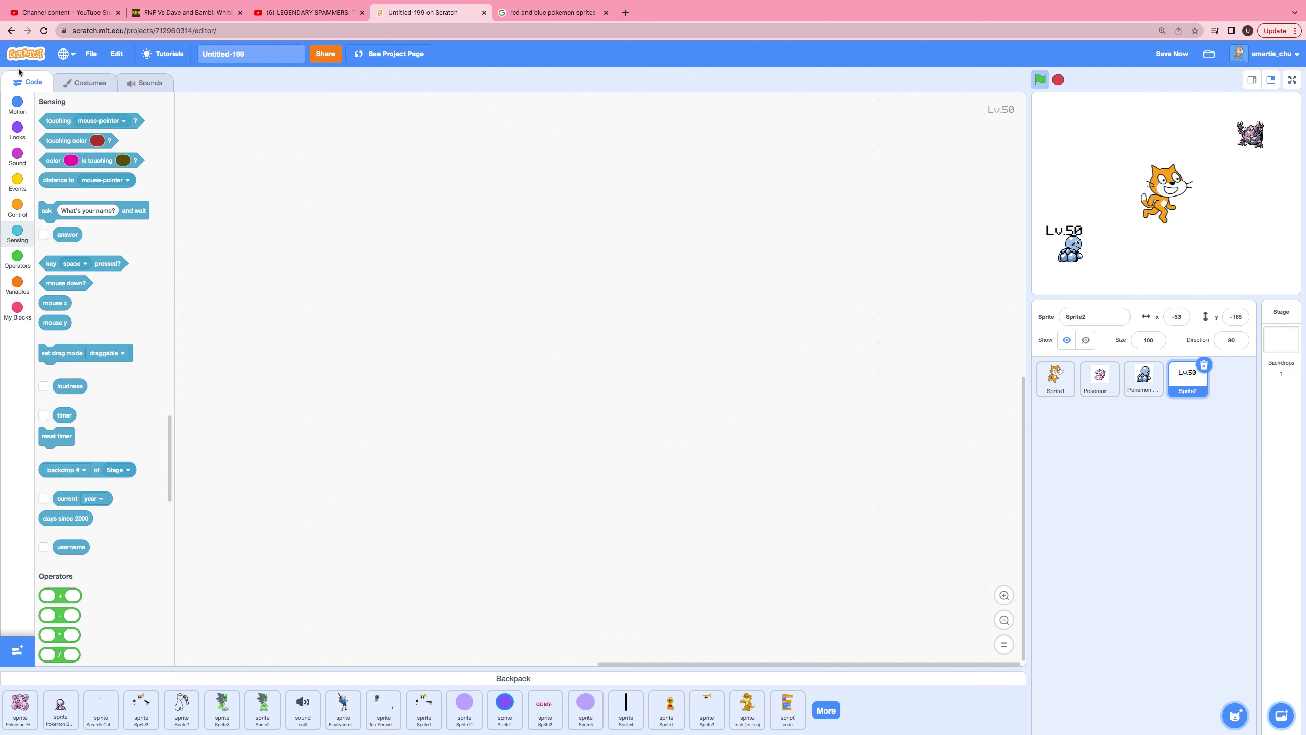
pyautogui.click(85, 82)
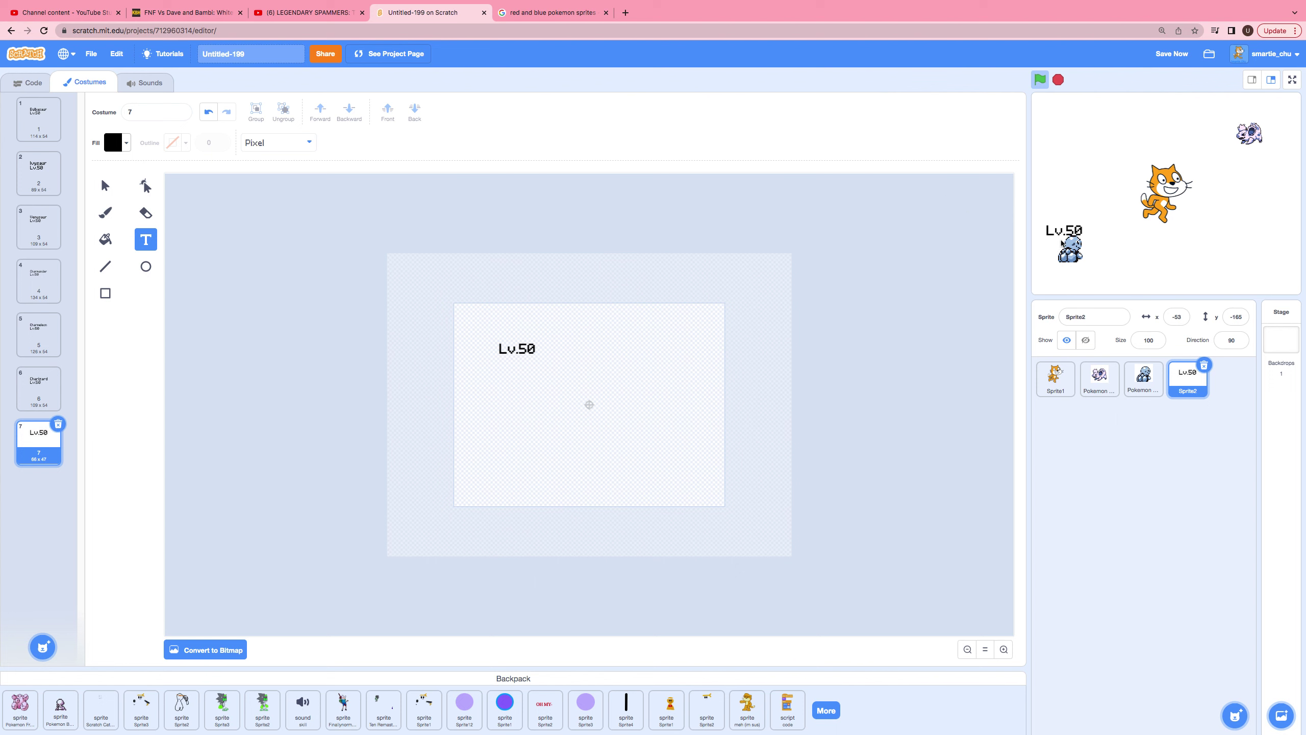
pyautogui.moveTo(1071, 251); pyautogui.dragTo(1061, 267)
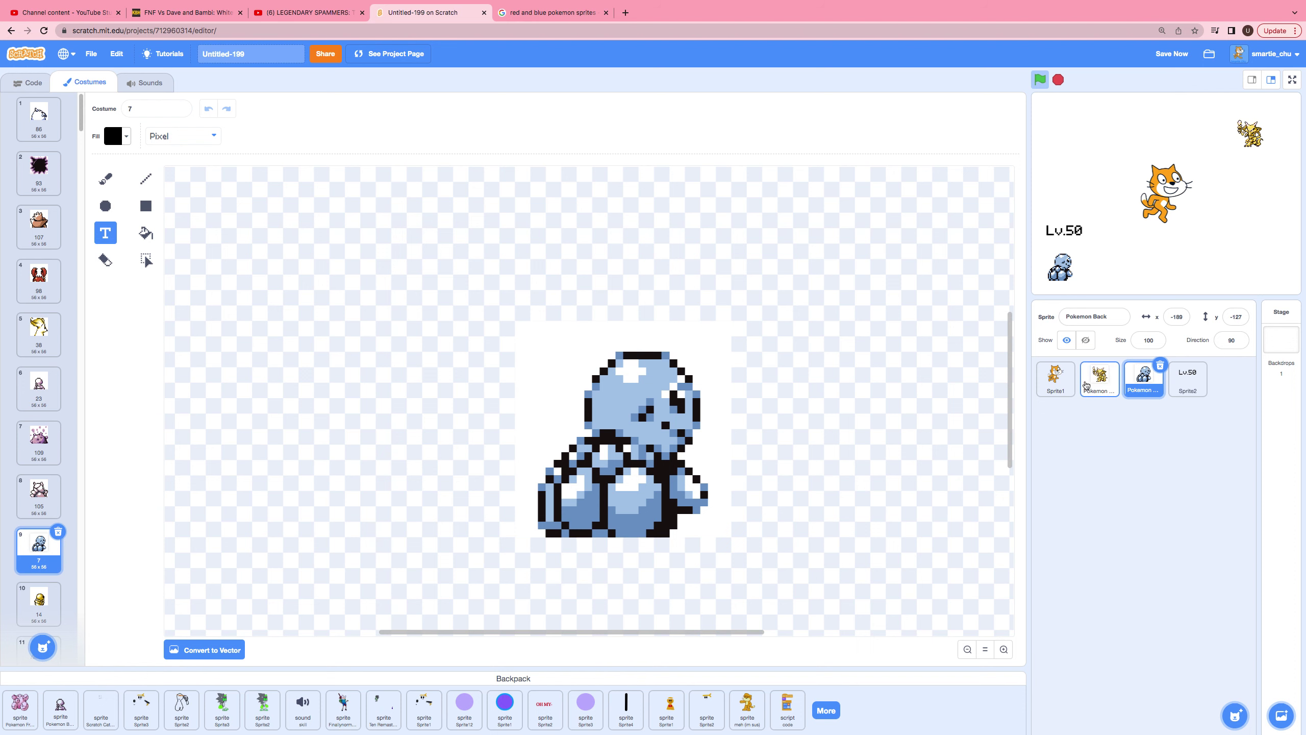
# - Add the name Squirtle on the line above Lv.50 in costume 7 of Sprite2
pyautogui.click(1192, 378)
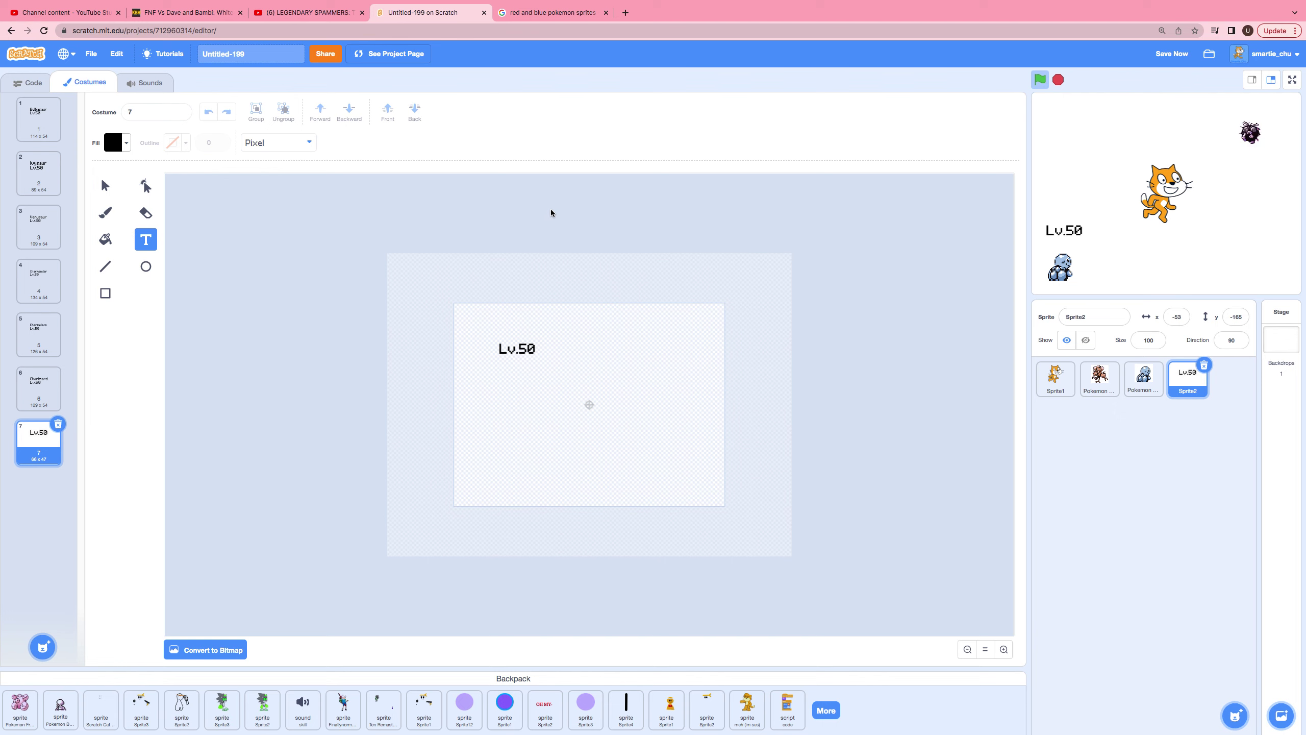
pyautogui.click(512, 344)
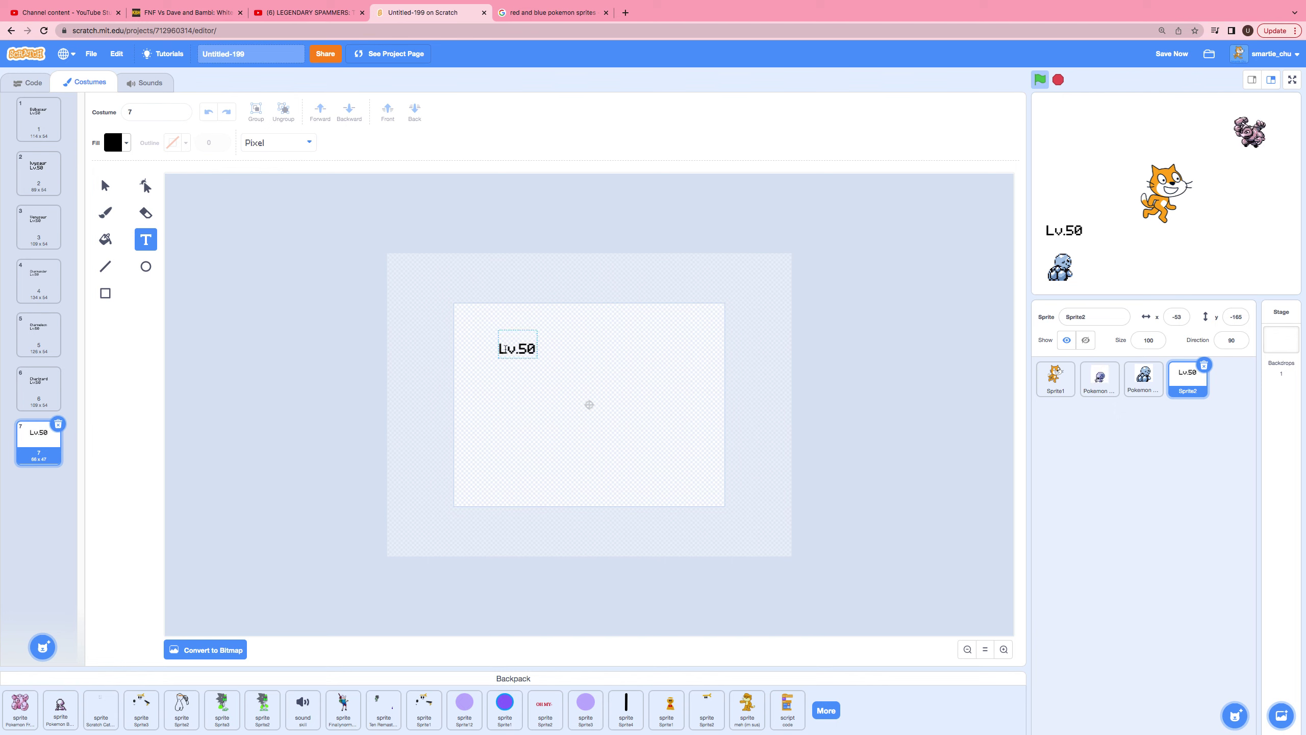
pyautogui.write('S')
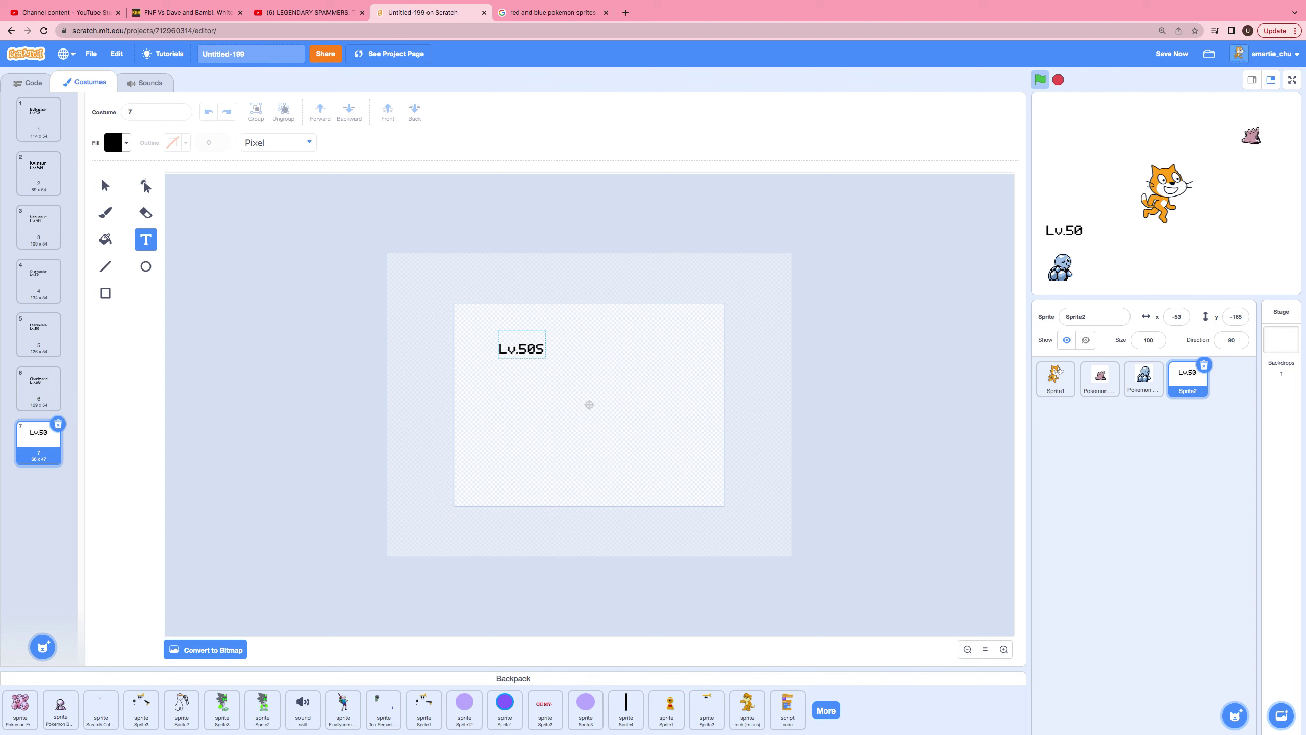
pyautogui.press('BackSpace')
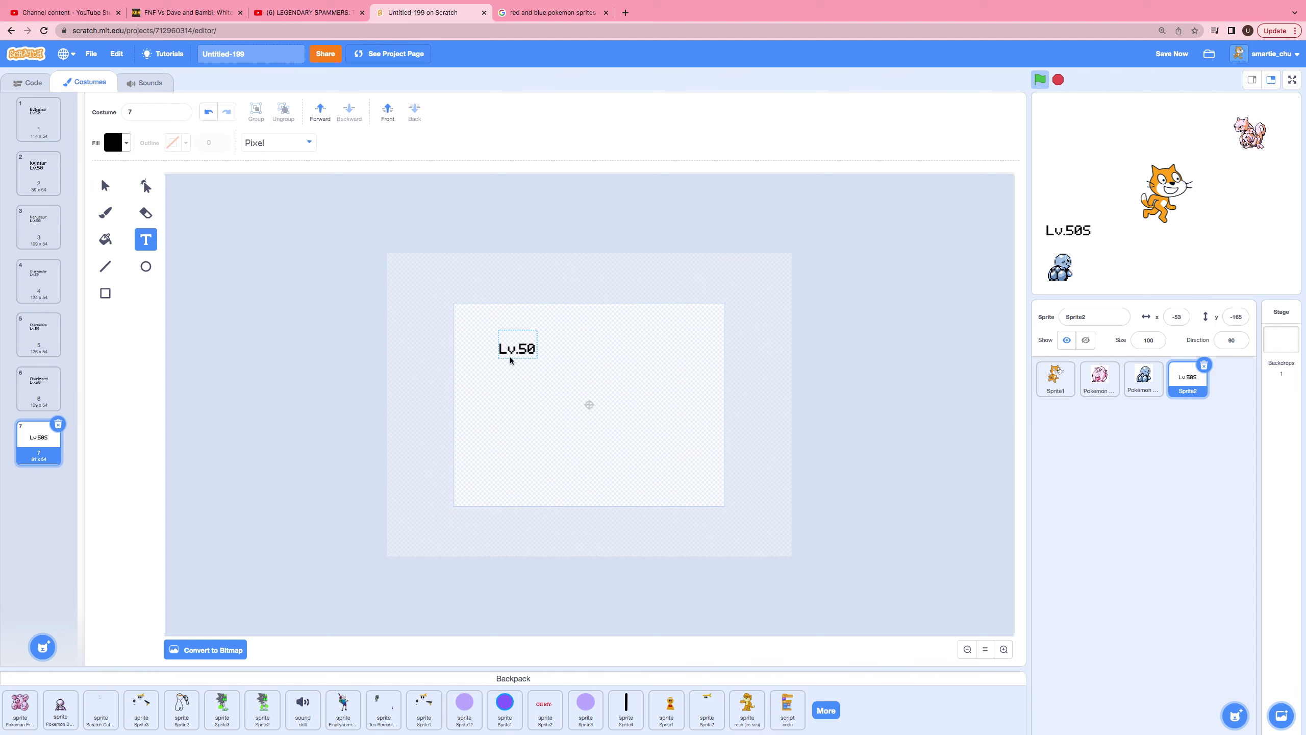
pyautogui.click(506, 341)
pyautogui.write('Squirtle')
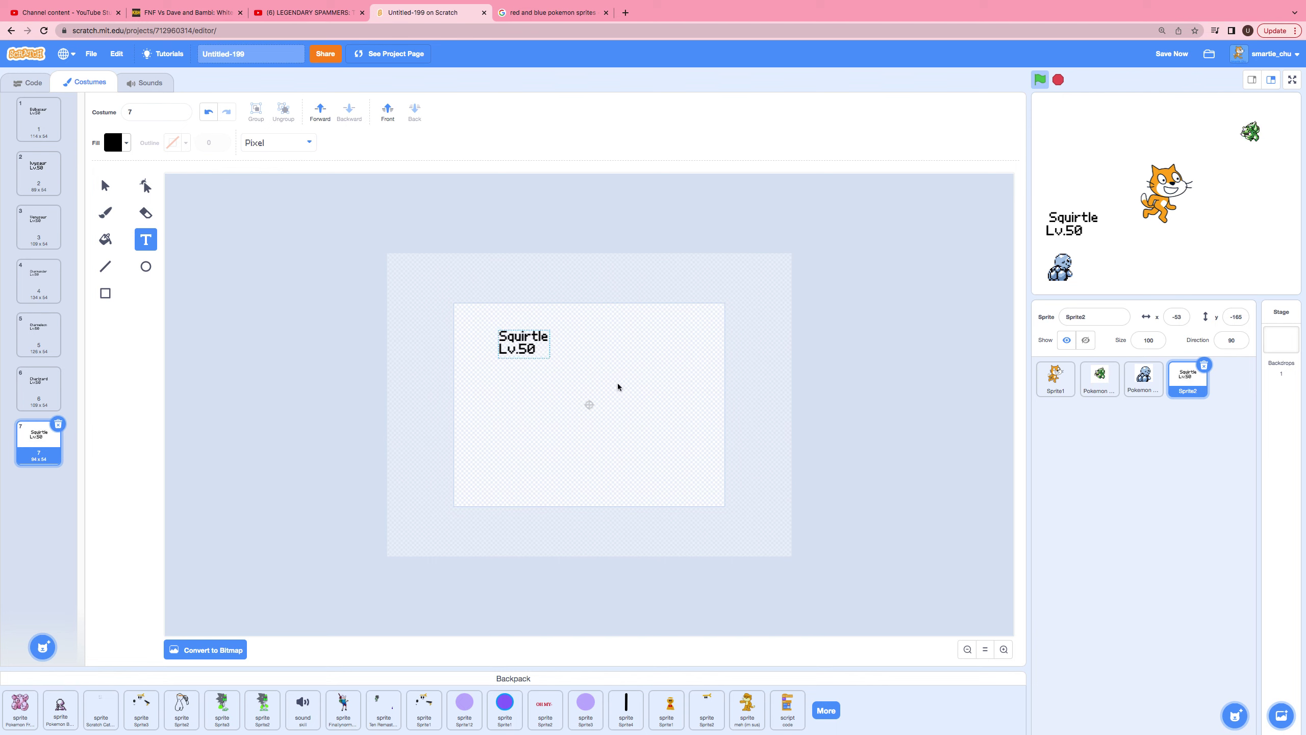
# - Duplicate the Squirtle costume and change the name in the copy to Blastoise
pyautogui.rightClick(35, 442)
pyautogui.click(52, 452)
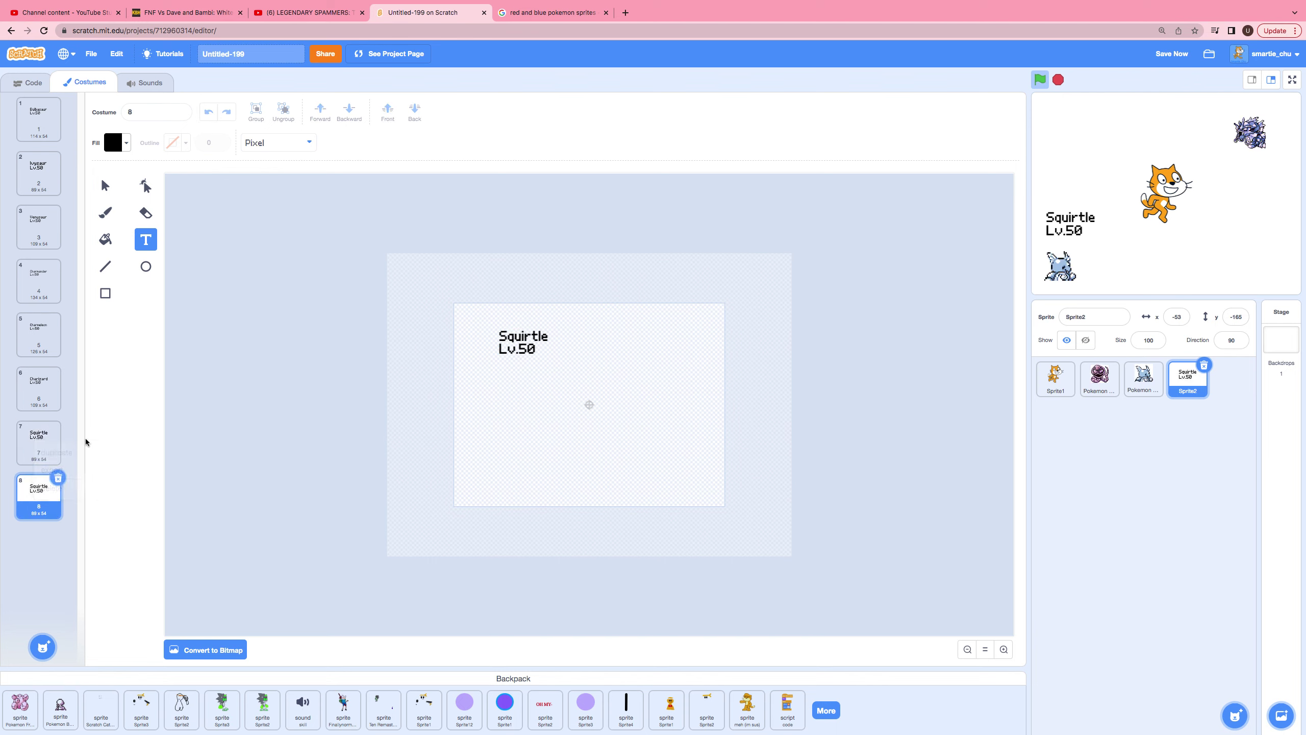
pyautogui.click(554, 344)
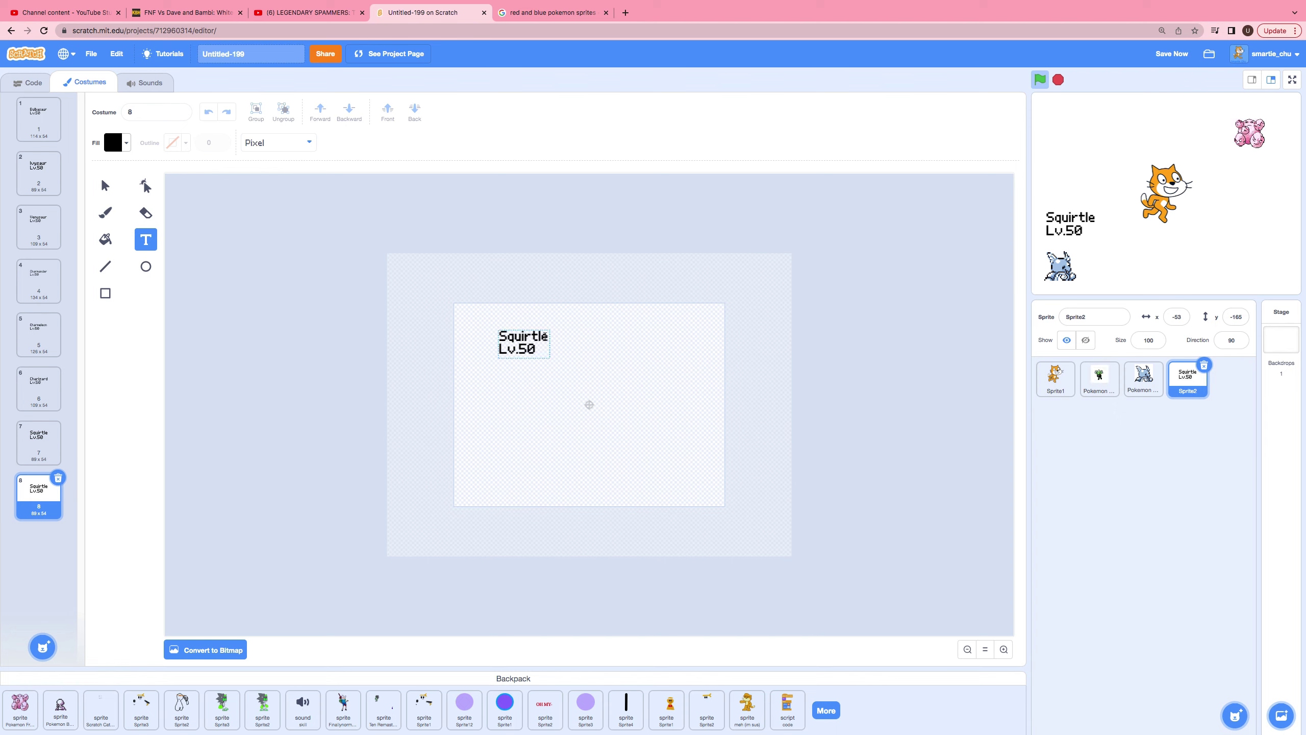
pyautogui.press('BackSpace')
pyautogui.press('BackSpace')
pyautogui.press('BackSpace')
pyautogui.press('BackSpace')
pyautogui.press('BackSpace')
pyautogui.press('BackSpace')
pyautogui.press('BackSpace')
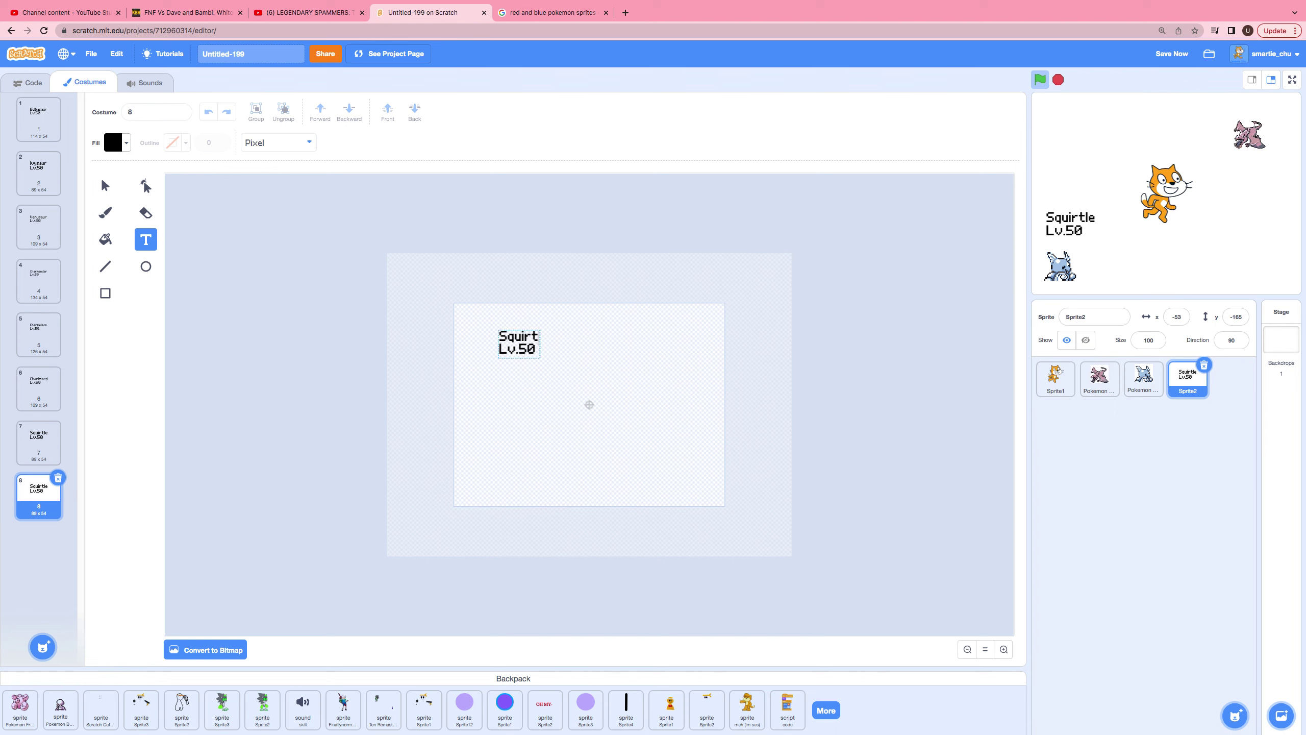
pyautogui.press('BackSpace')
pyautogui.write('B')
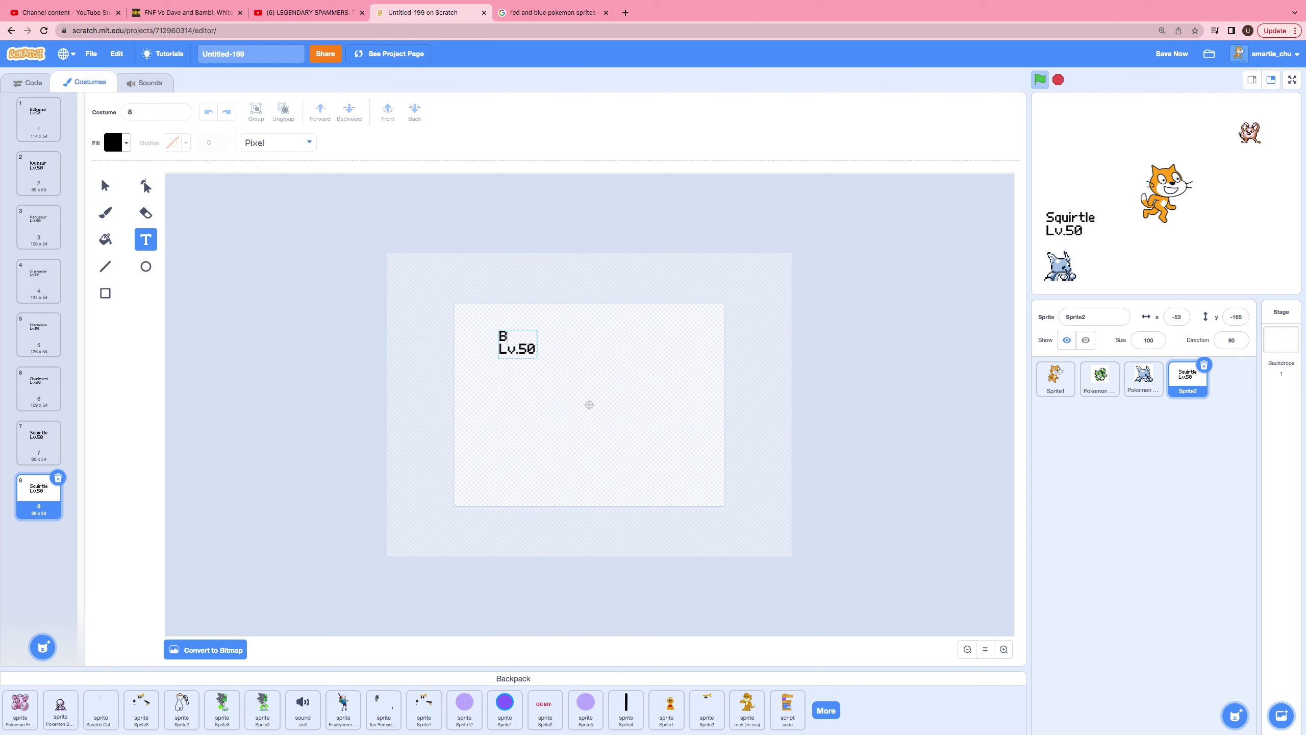
pyautogui.write('lastoise')
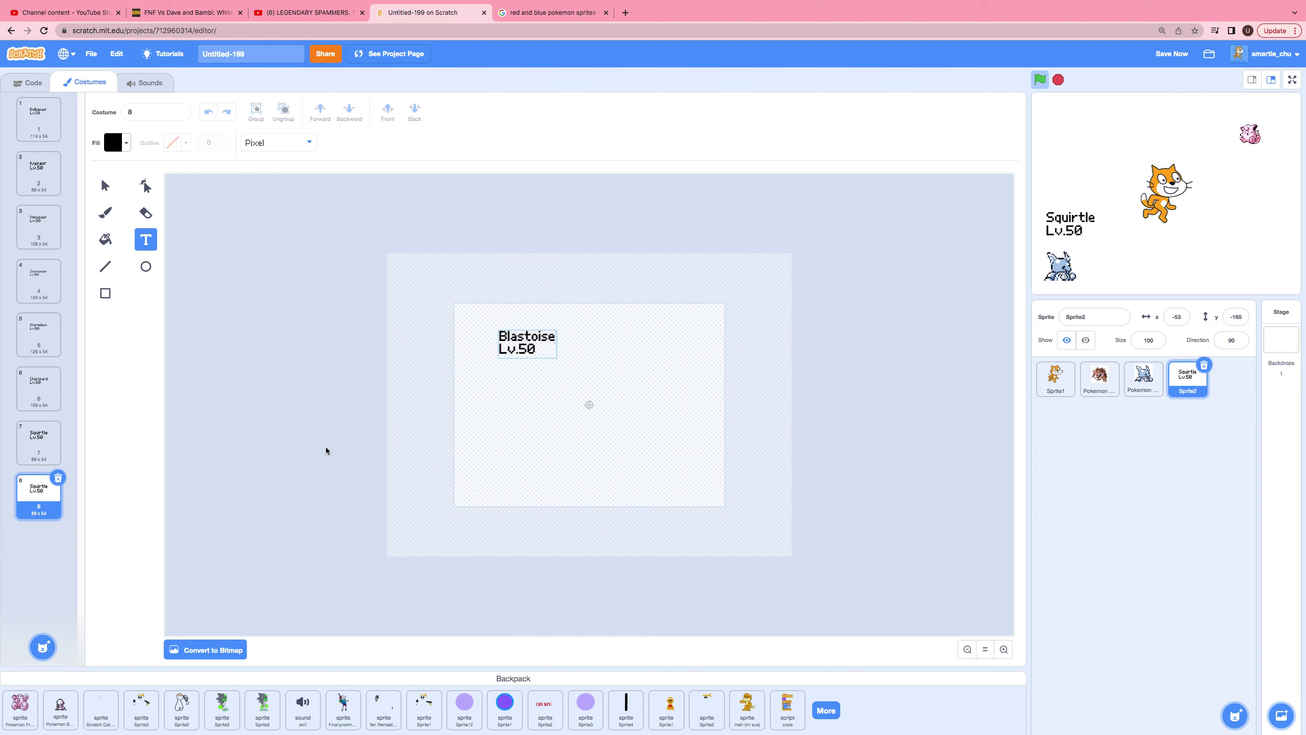
# - Replace the name in costume 8 with Wartortle, keeping the Lv.50 line
pyautogui.press('BackSpace')
pyautogui.press('BackSpace')
pyautogui.press('BackSpace')
pyautogui.press('BackSpace')
pyautogui.press('BackSpace')
pyautogui.press('BackSpace')
pyautogui.press('BackSpace')
pyautogui.press('BackSpace')
pyautogui.press('BackSpace')
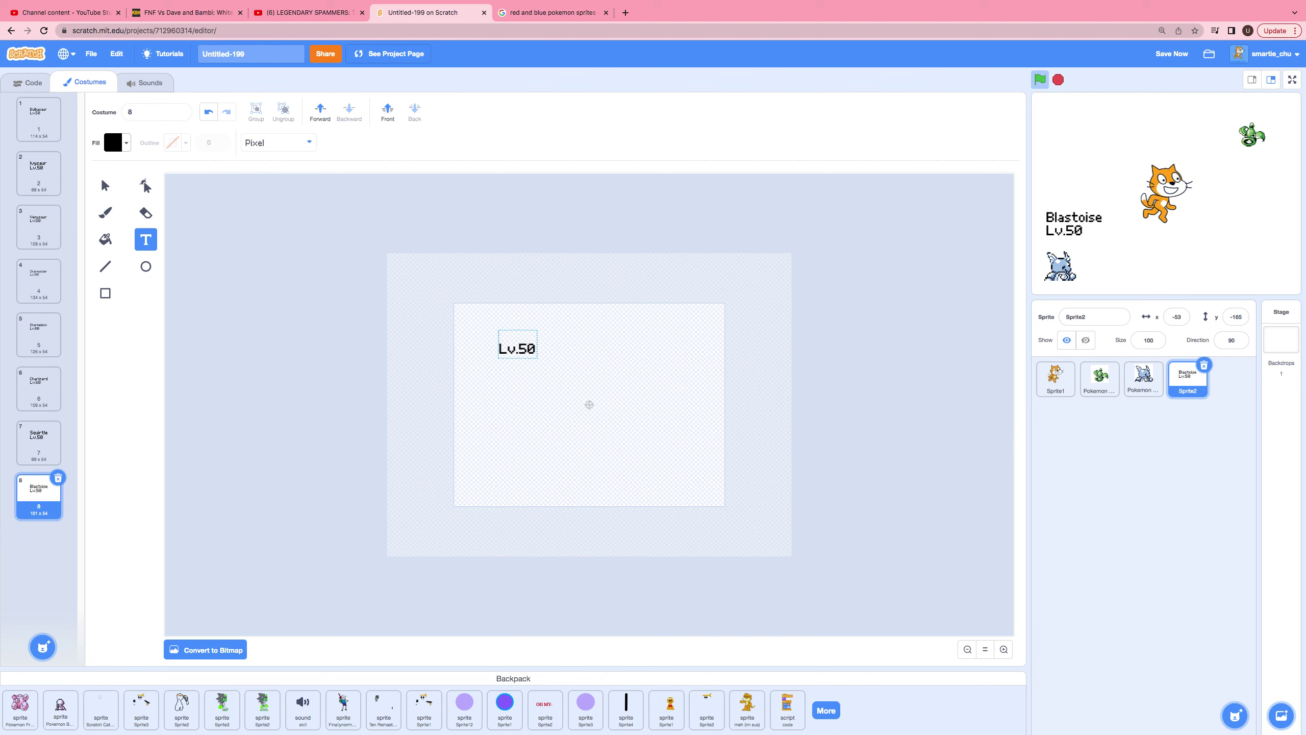
pyautogui.write('Wa')
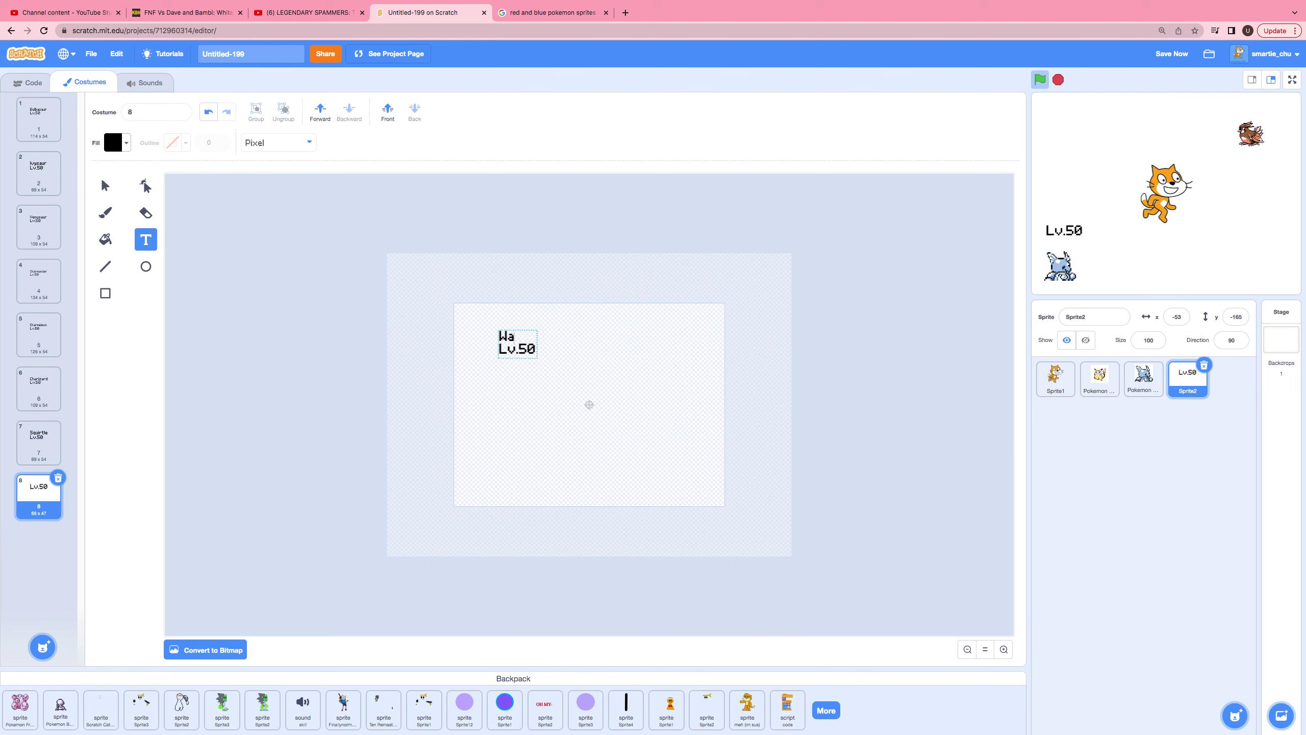
pyautogui.write('rtortle')
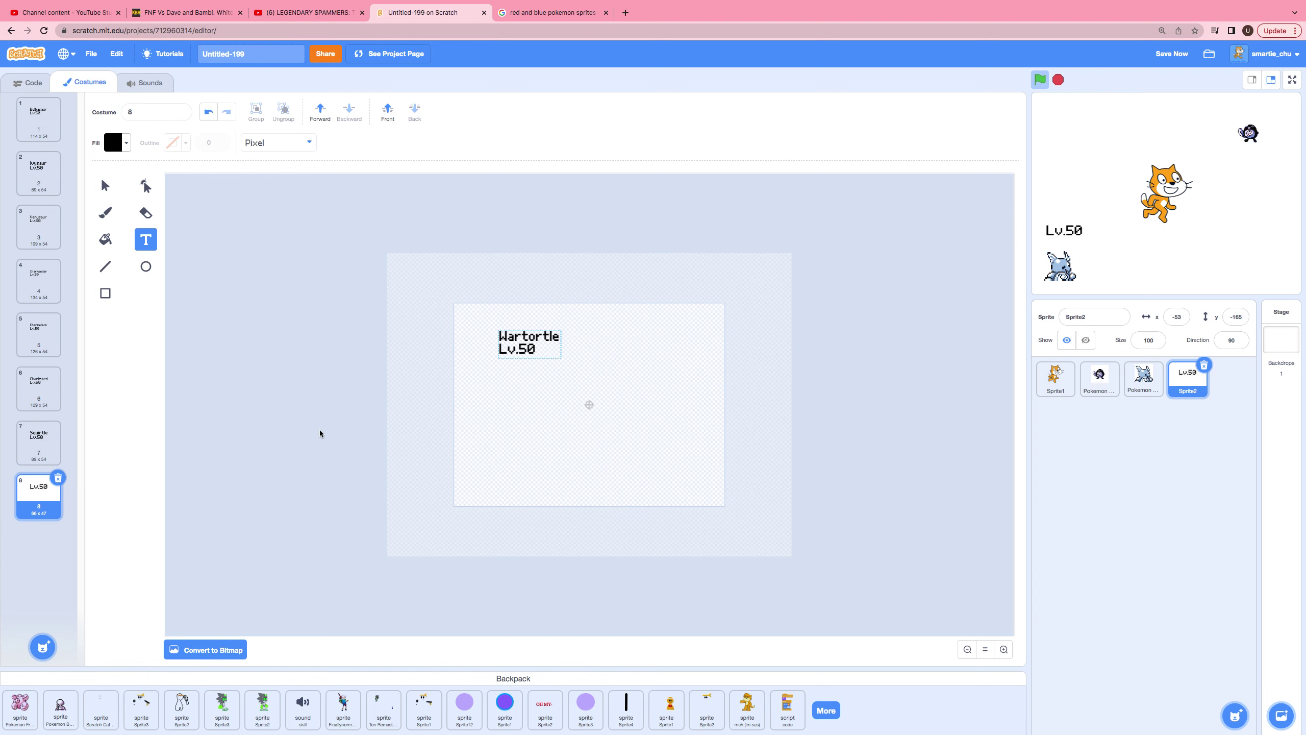
# - Duplicate the Wartortle costume and change the name in the copy to Blastoise
pyautogui.rightClick(41, 506)
pyautogui.click(57, 516)
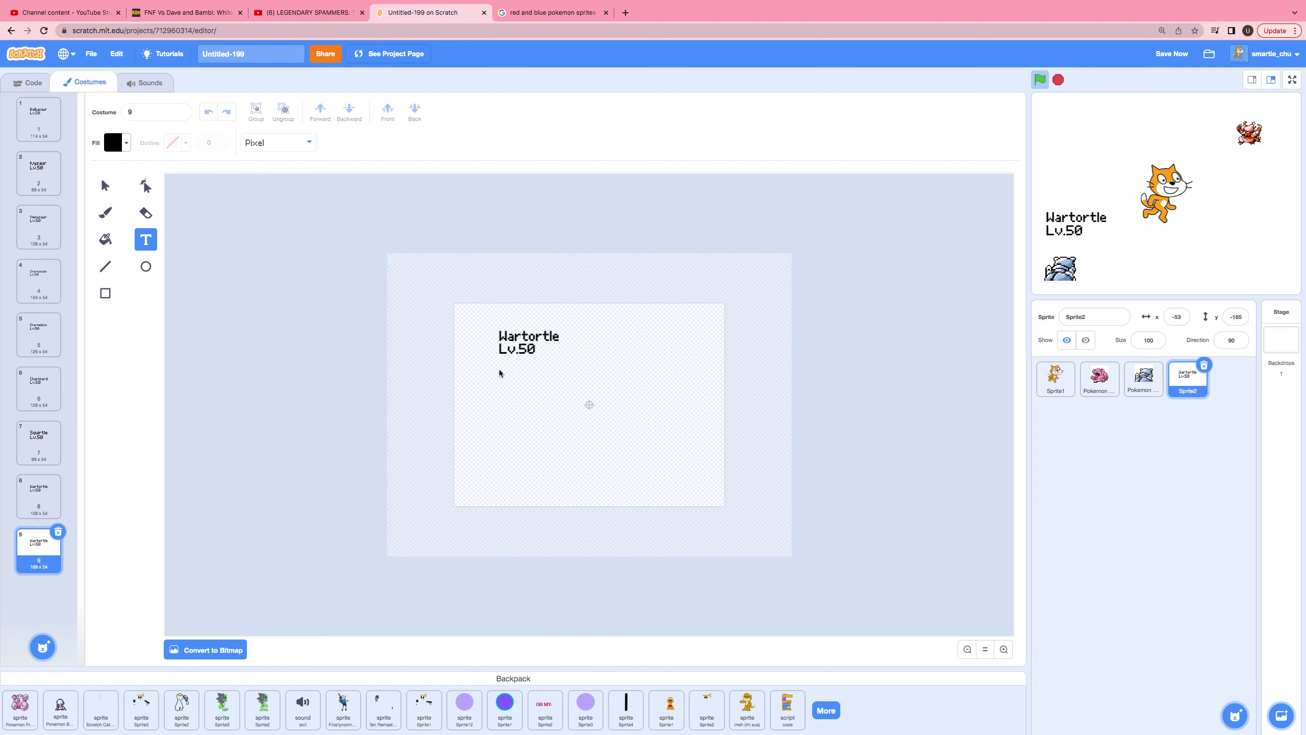
pyautogui.click(558, 337)
pyautogui.press('BackSpace')
pyautogui.press('BackSpace')
pyautogui.press('BackSpace')
pyautogui.press('BackSpace')
pyautogui.press('BackSpace')
pyautogui.press('BackSpace')
pyautogui.press('BackSpace')
pyautogui.press('BackSpace')
pyautogui.press('BackSpace')
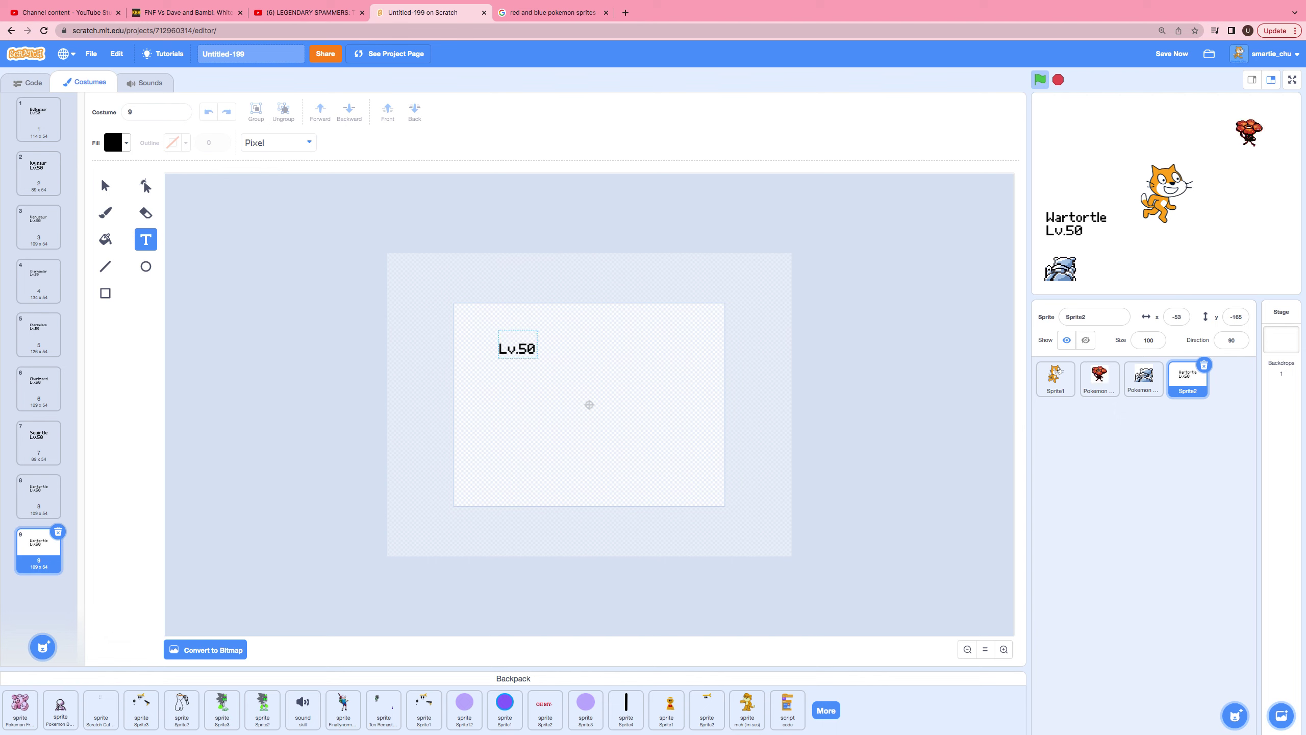
pyautogui.write('Blastoi')
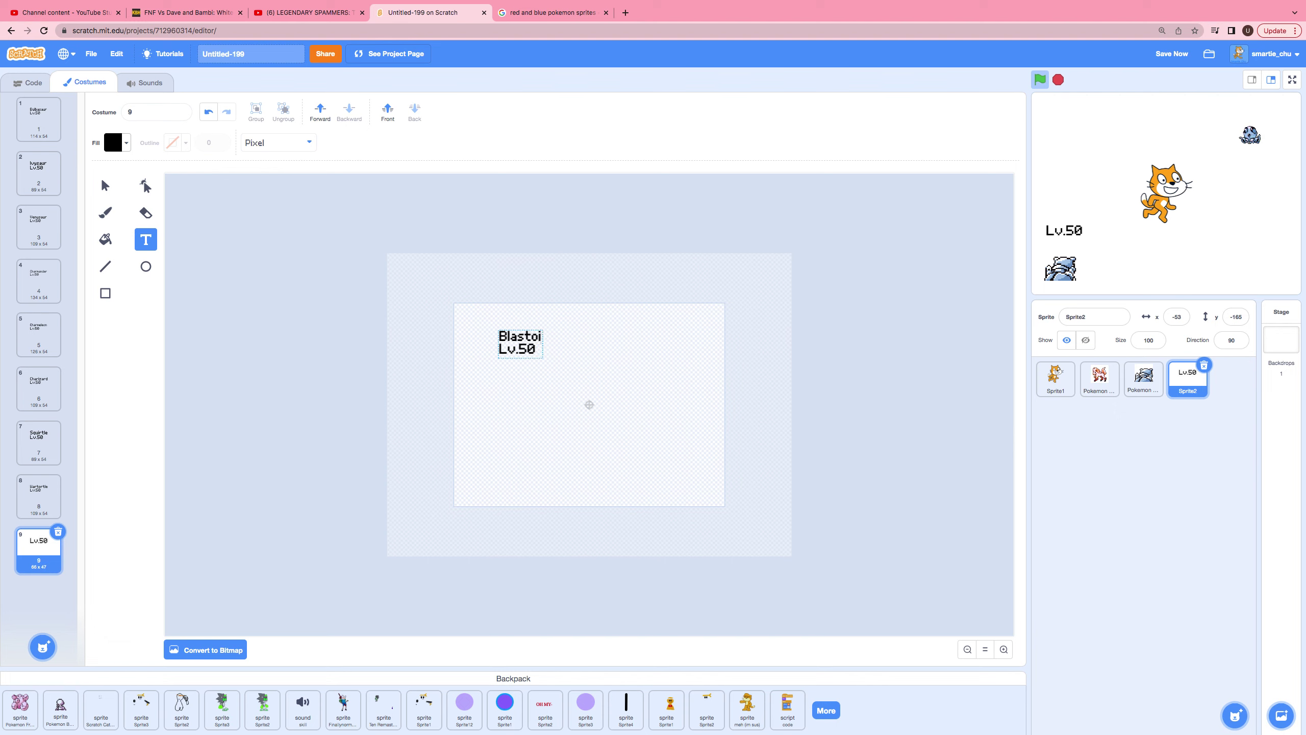
pyautogui.write('se')
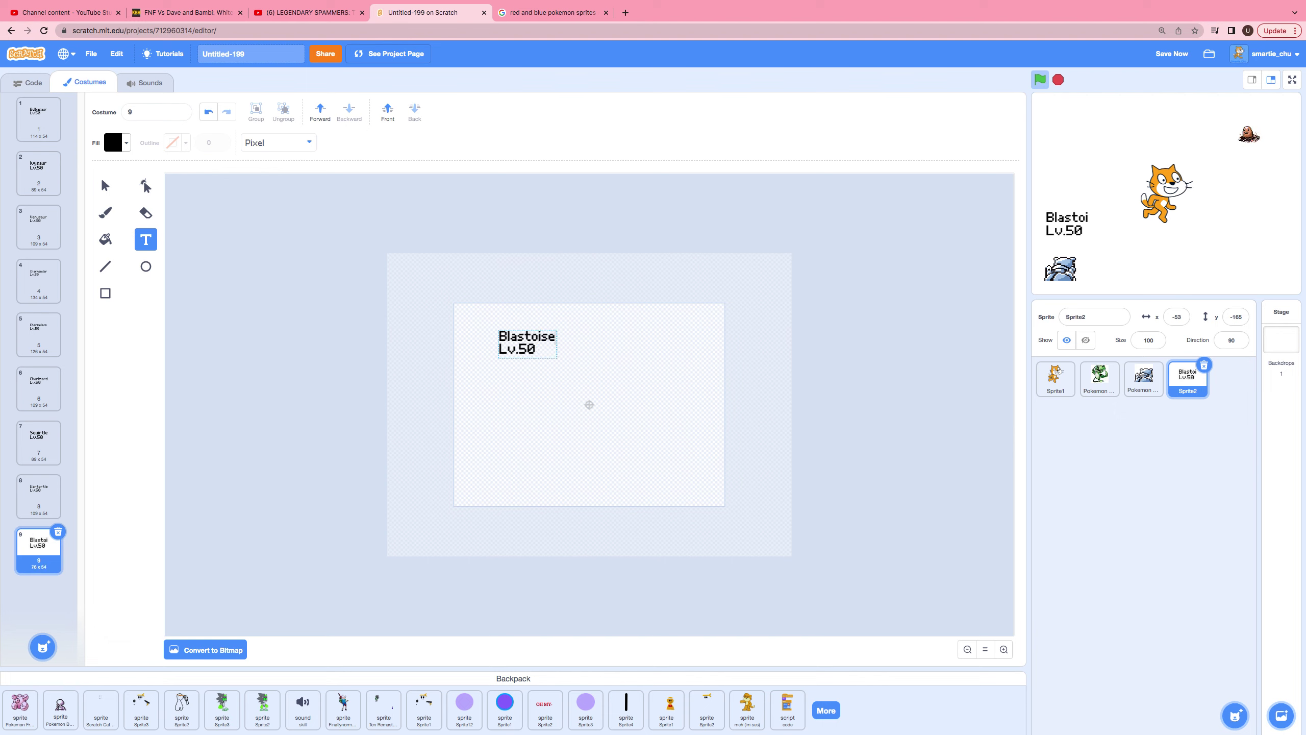
# - Duplicate the Blastoise costume and replace the name in the copy with Caterpie, keeping the Lv.50 line
pyautogui.rightClick(49, 561)
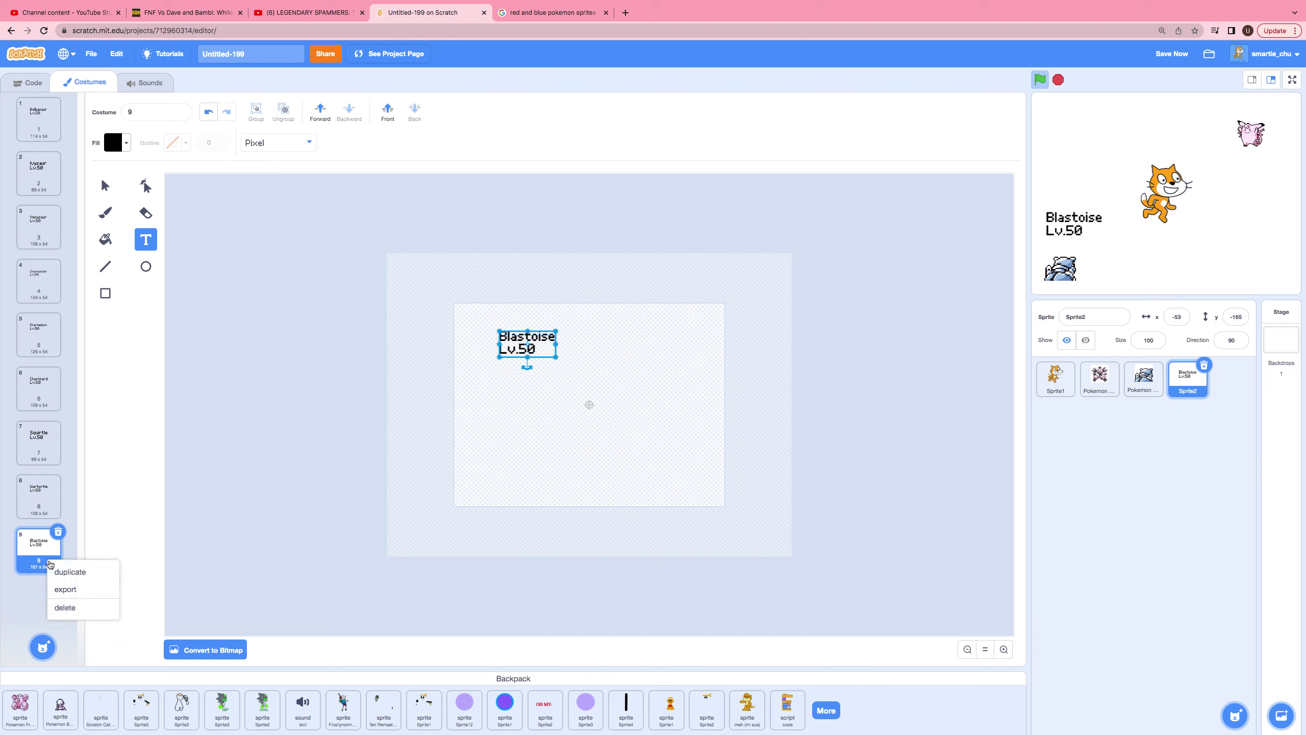
pyautogui.click(81, 570)
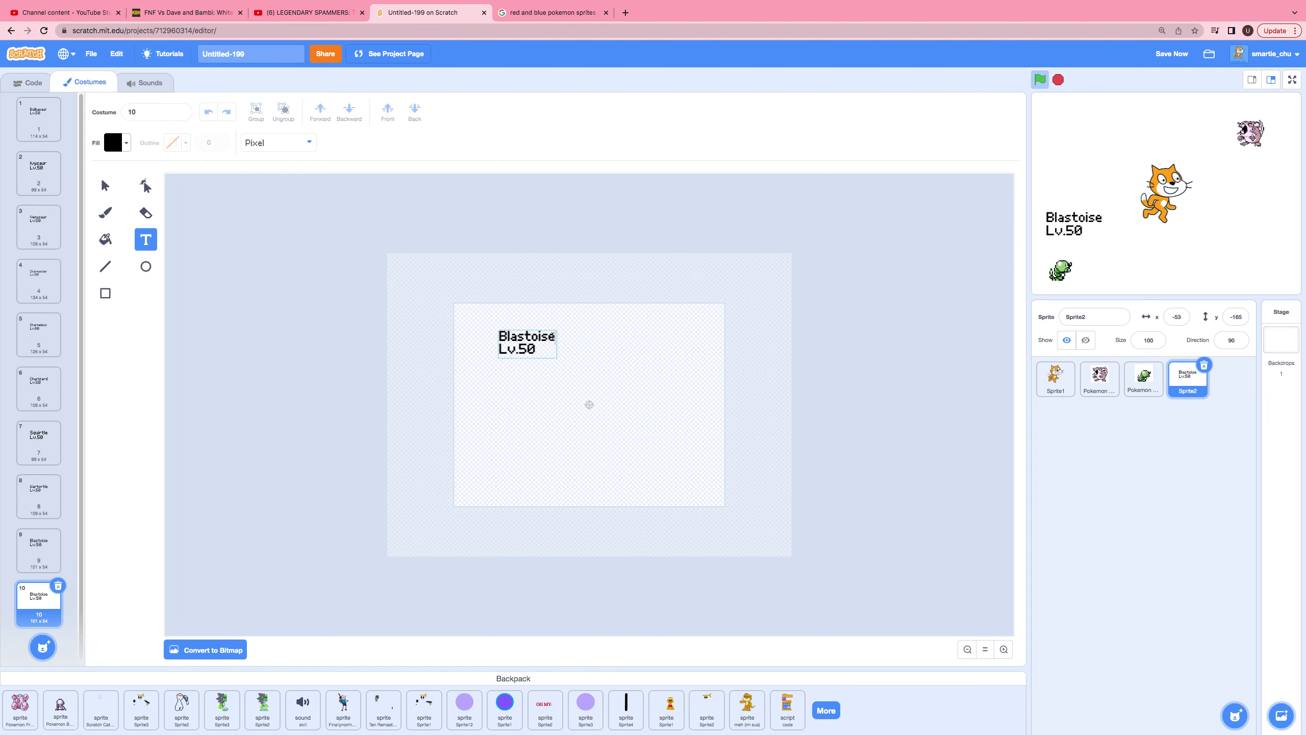
pyautogui.press('BackSpace')
pyautogui.press('BackSpace')
pyautogui.press('BackSpace')
pyautogui.press('BackSpace')
pyautogui.press('BackSpace')
pyautogui.press('BackSpace')
pyautogui.press('BackSpace')
pyautogui.press('BackSpace')
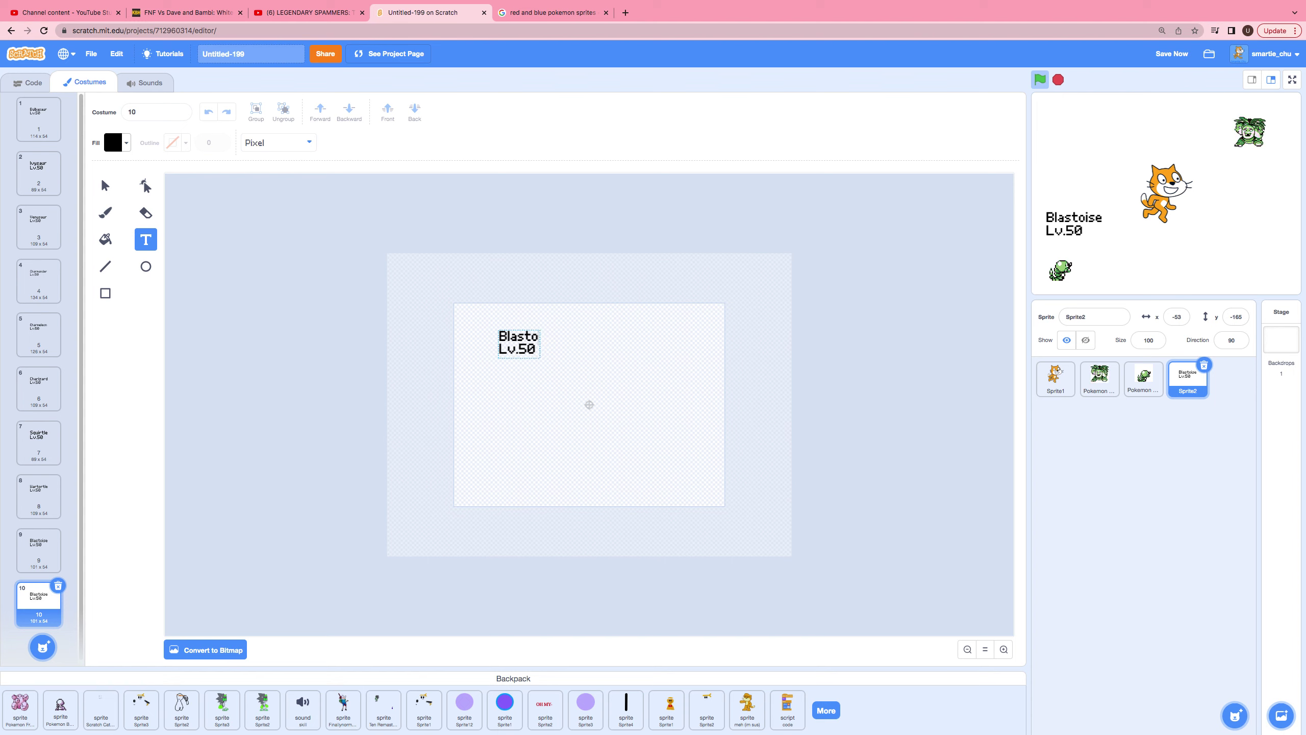
pyautogui.press('BackSpace')
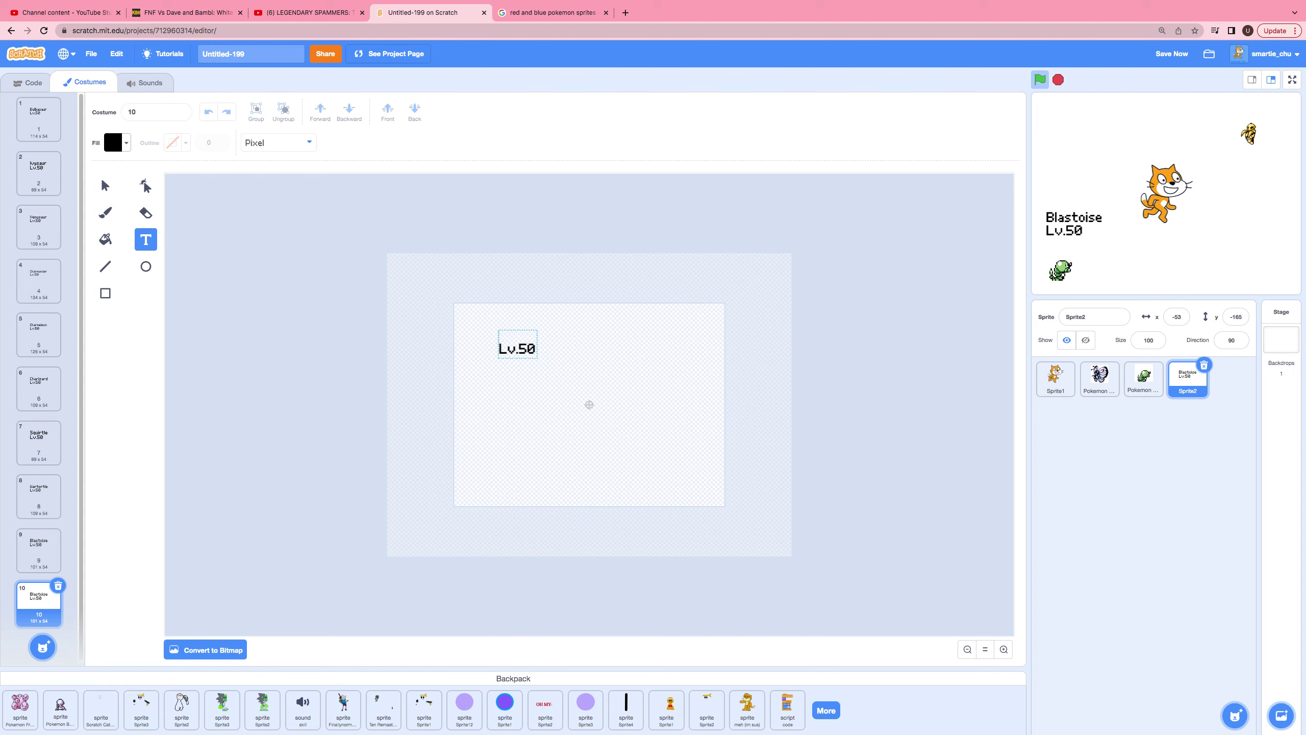
pyautogui.write('Caterpie')
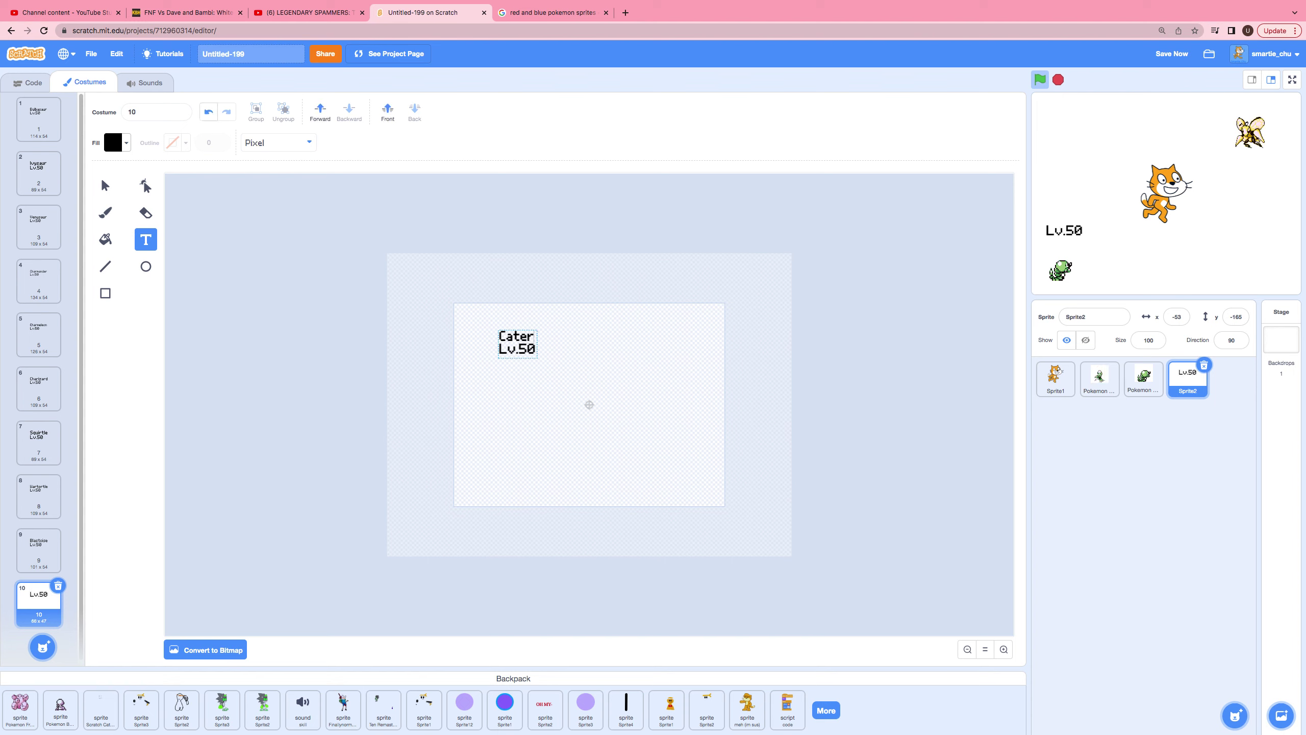
pyautogui.click(633, 340)
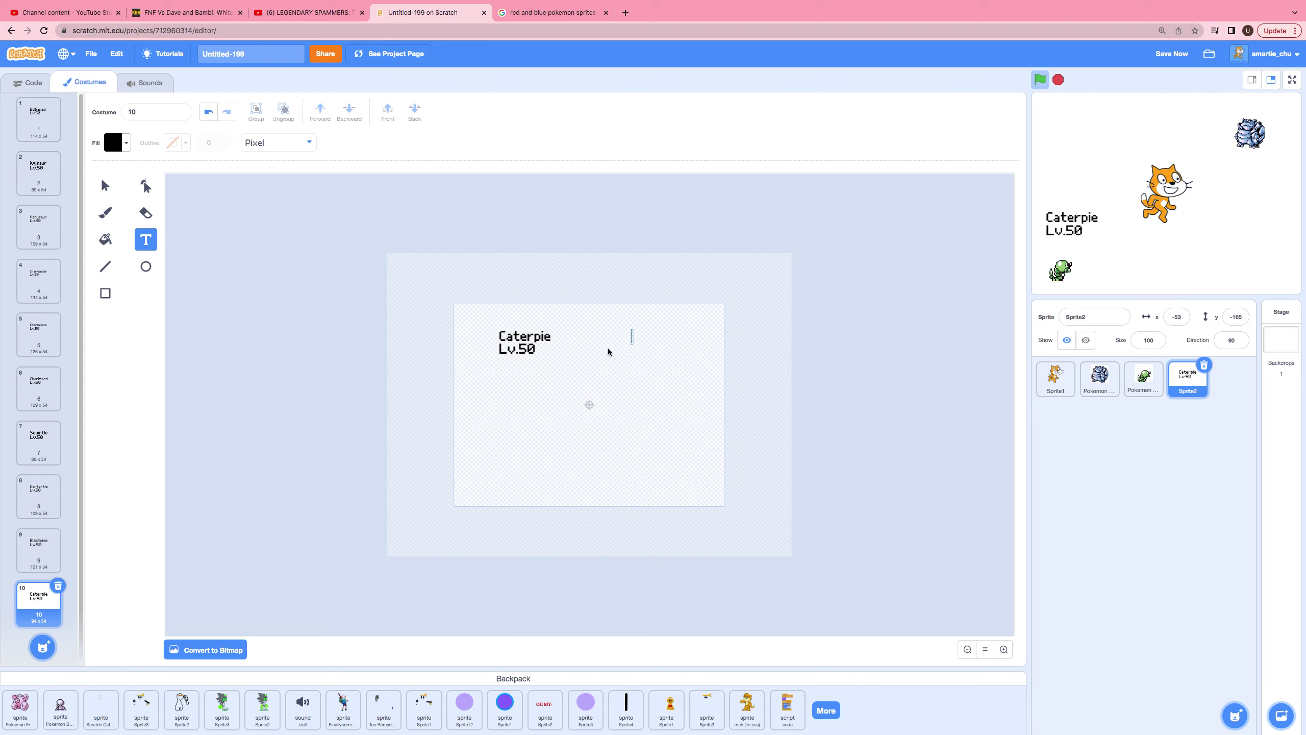
# - Duplicate the Caterpie costume and replace the name in the copy with Metapod above Lv.50
pyautogui.rightClick(30, 611)
pyautogui.click(52, 619)
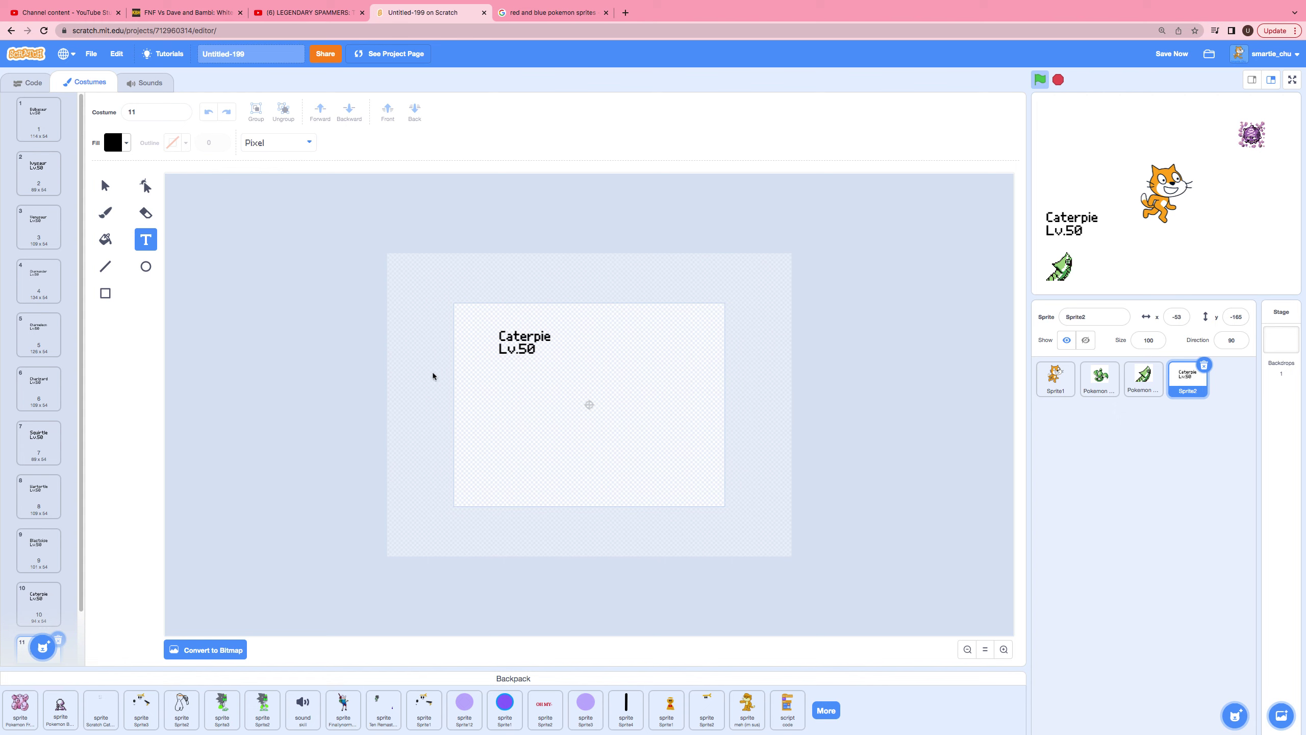
pyautogui.click(549, 338)
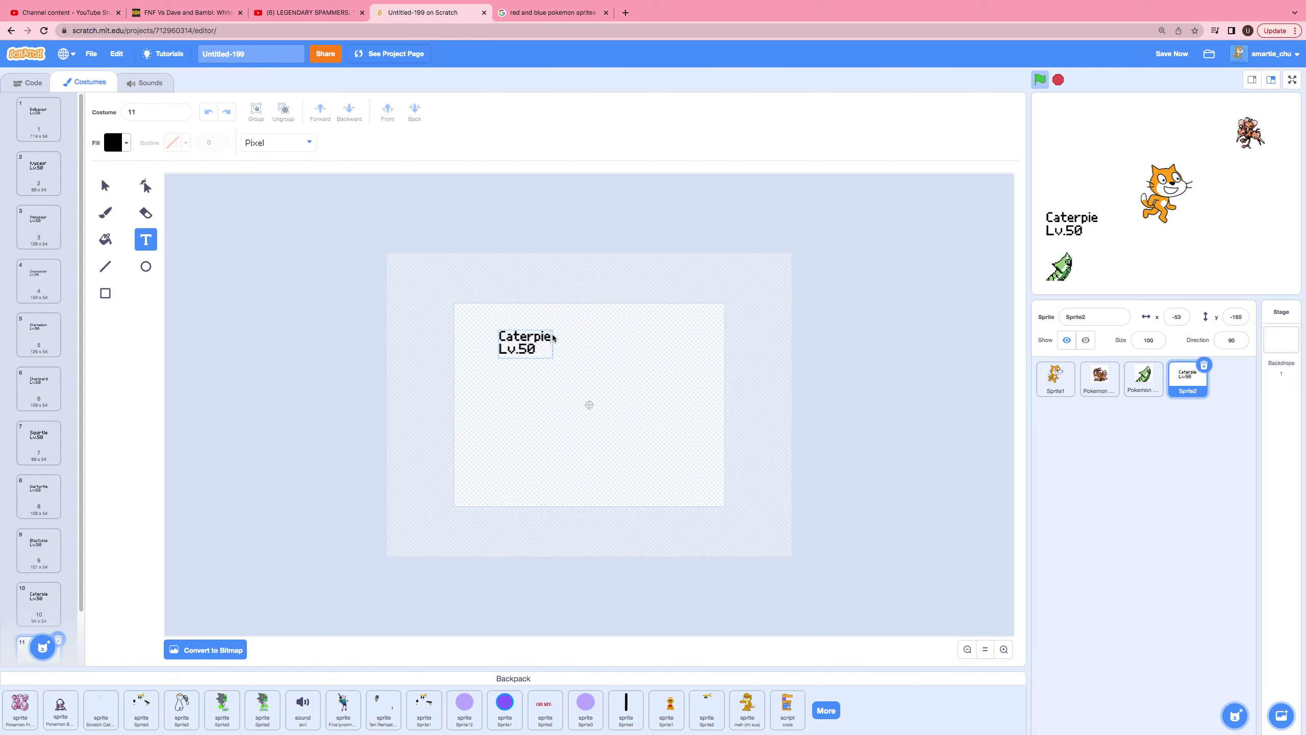
pyautogui.press('BackSpace')
pyautogui.press('BackSpace')
pyautogui.press('BackSpace')
pyautogui.press('BackSpace')
pyautogui.press('BackSpace')
pyautogui.press('BackSpace')
pyautogui.press('BackSpace')
pyautogui.press('BackSpace')
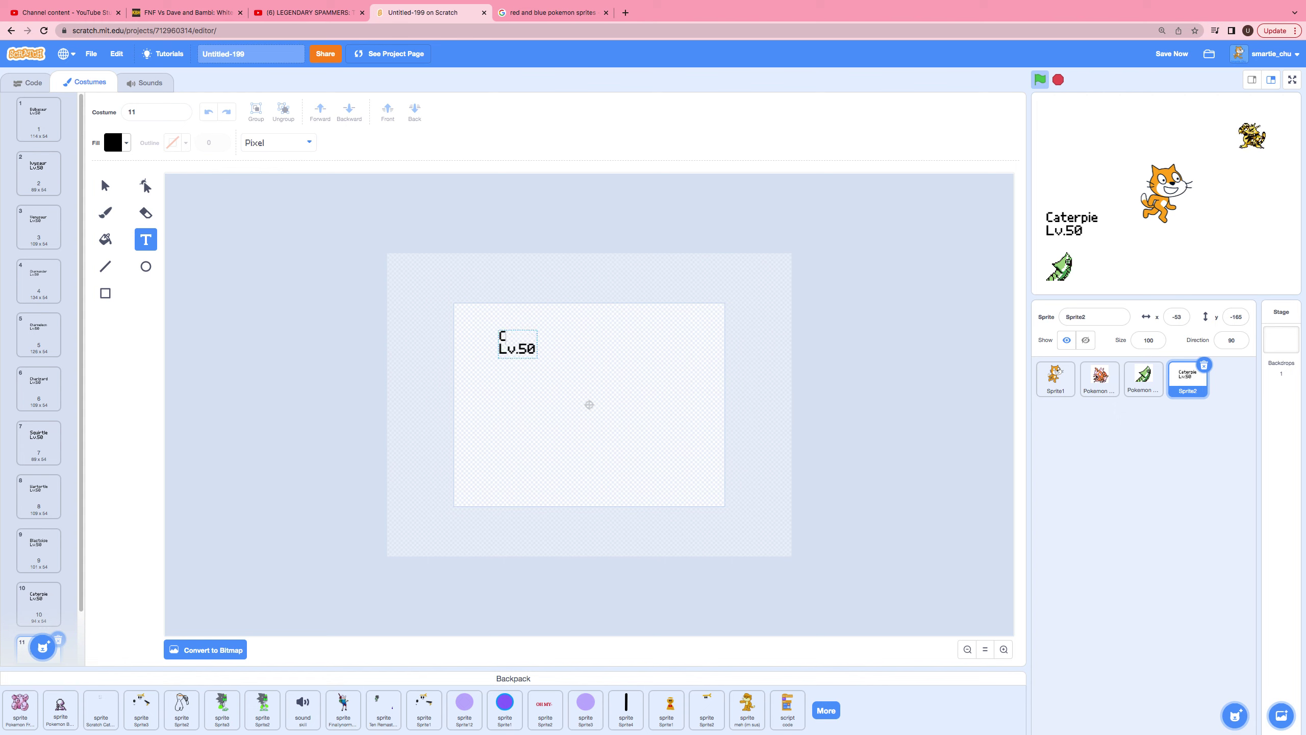
pyautogui.write('Me')
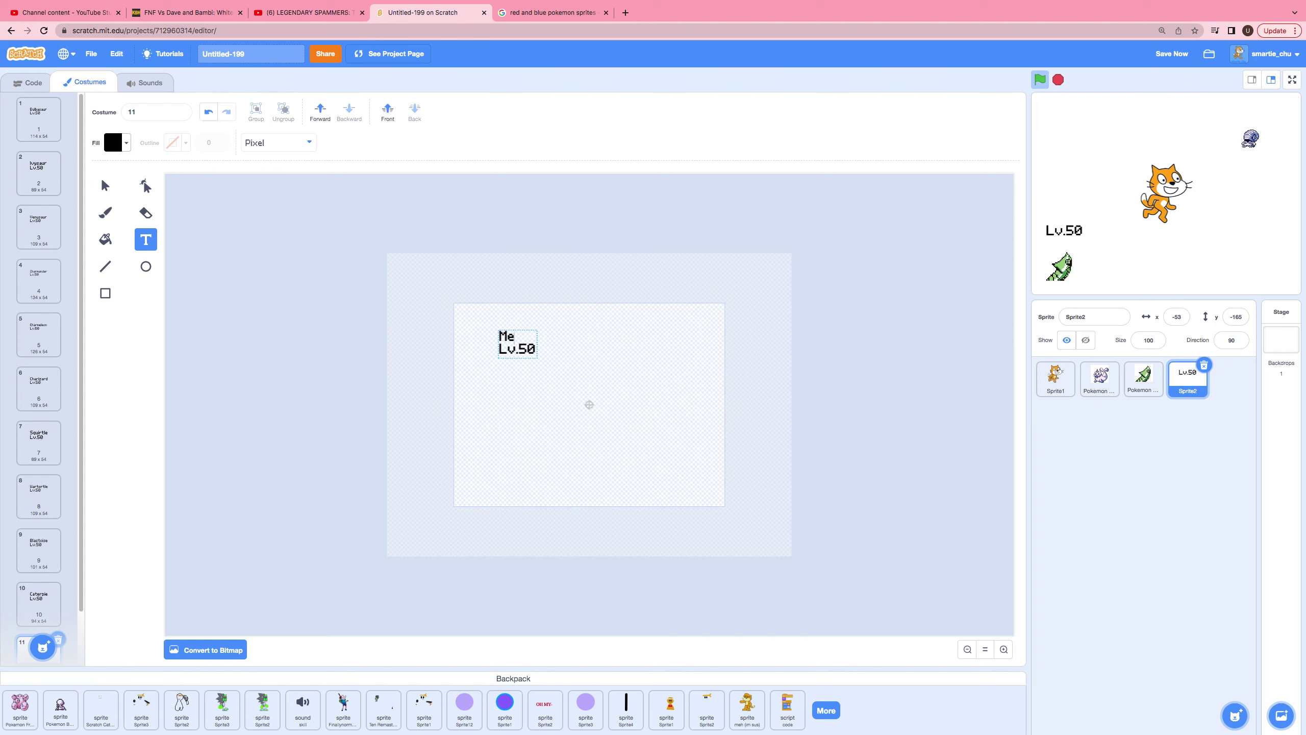
pyautogui.write('tapod')
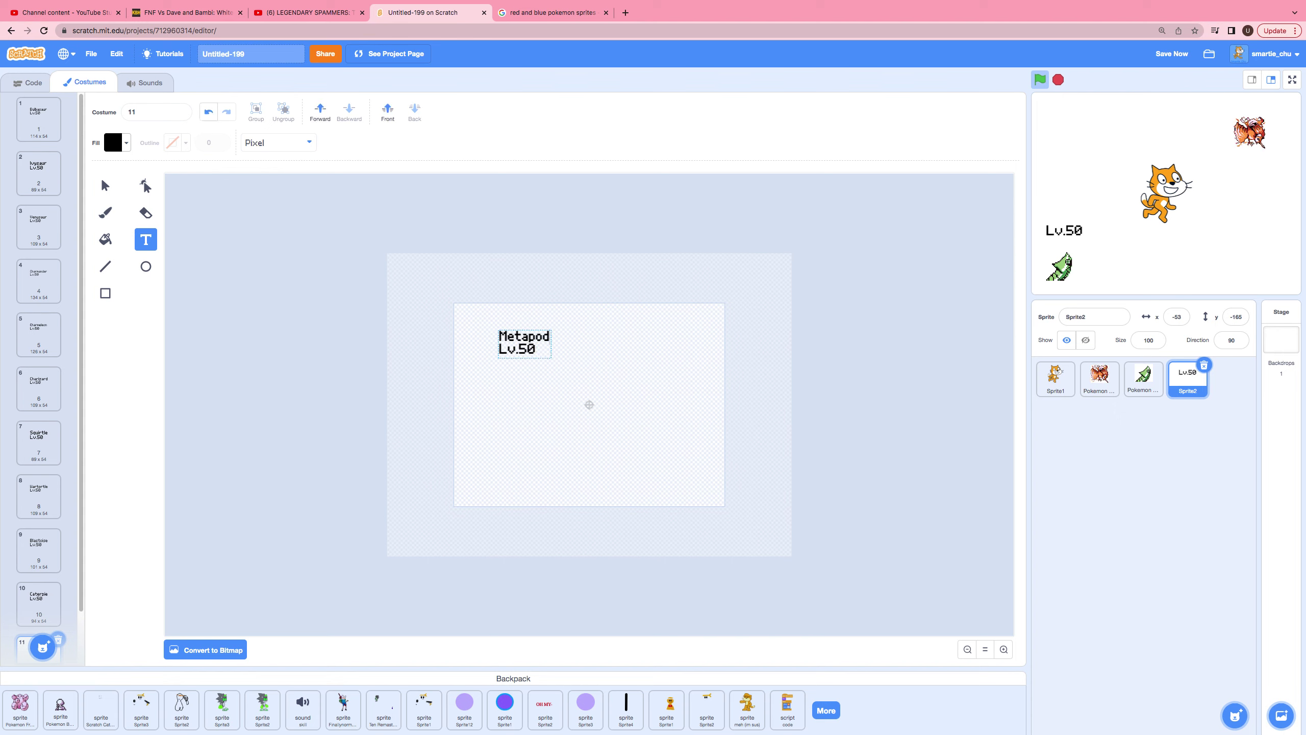
# - Duplicate the Metapod costume and replace the name in the copy with Butterfree above Lv.50
pyautogui.scroll(-1, 39, 612)
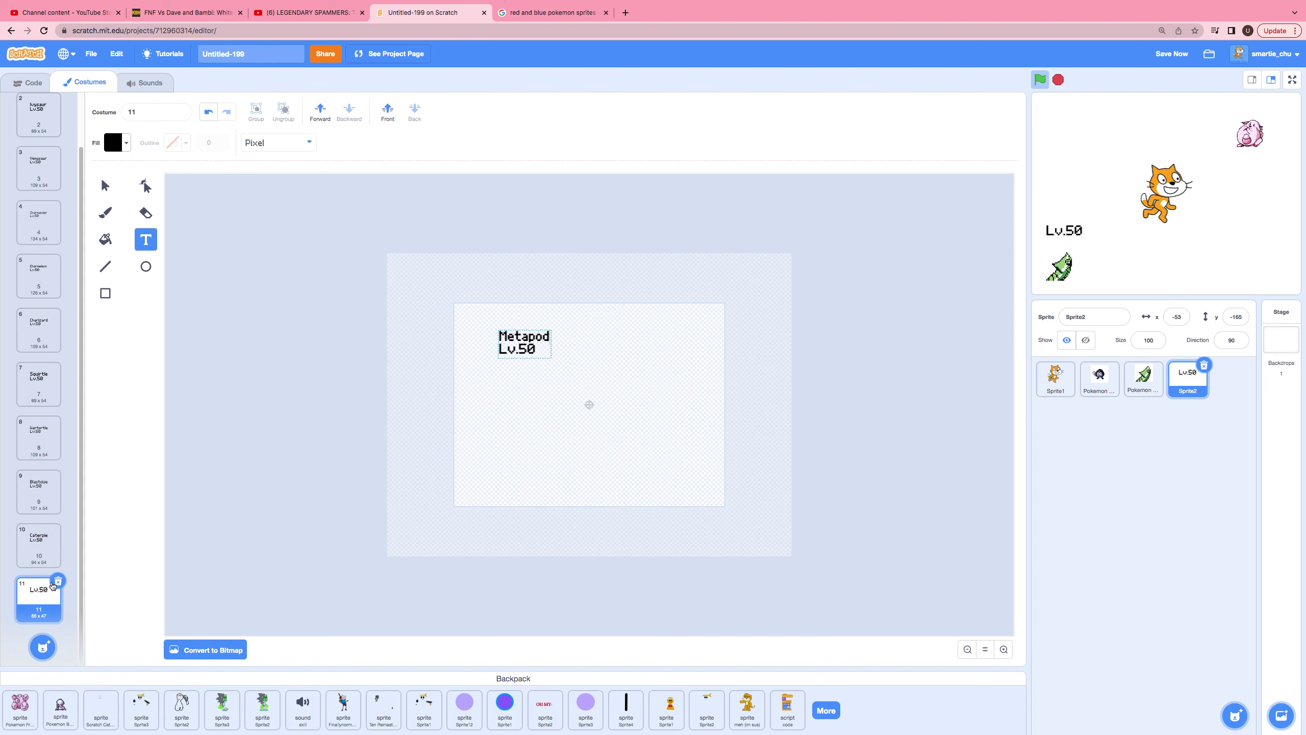
pyautogui.rightClick(41, 606)
pyautogui.click(64, 615)
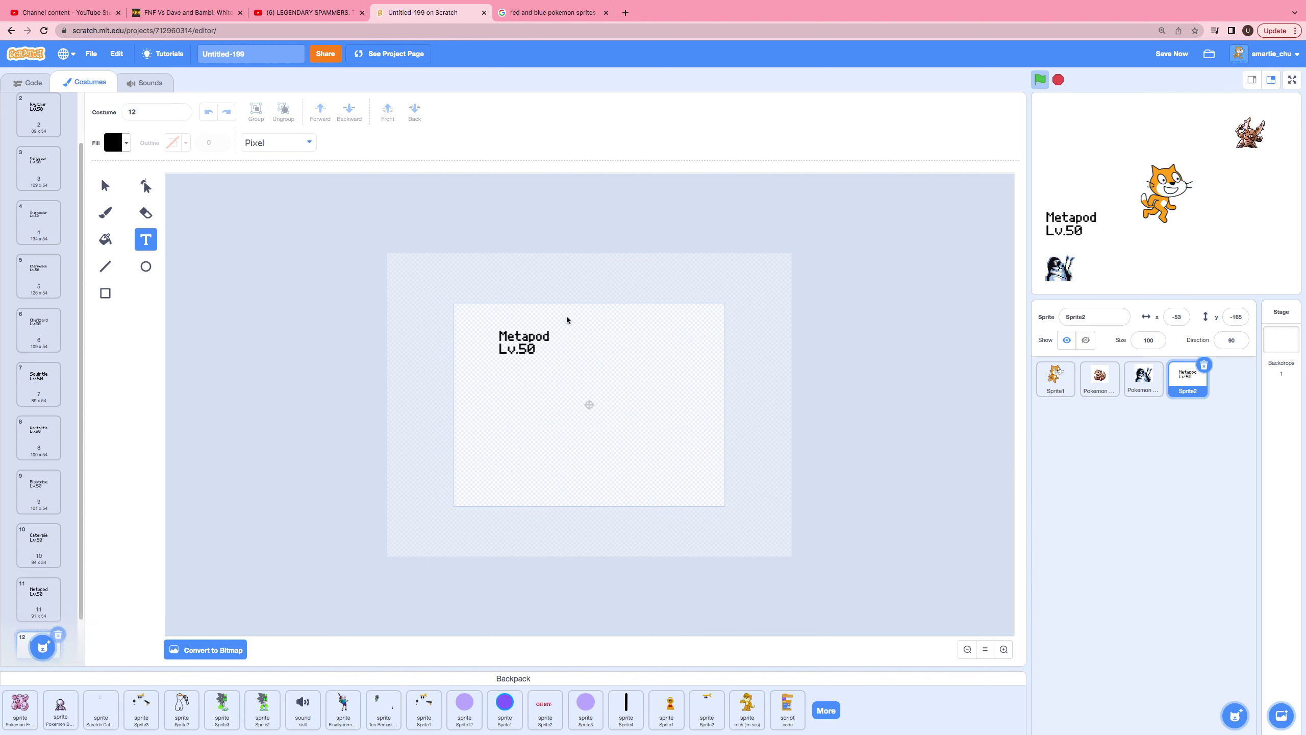
pyautogui.click(556, 339)
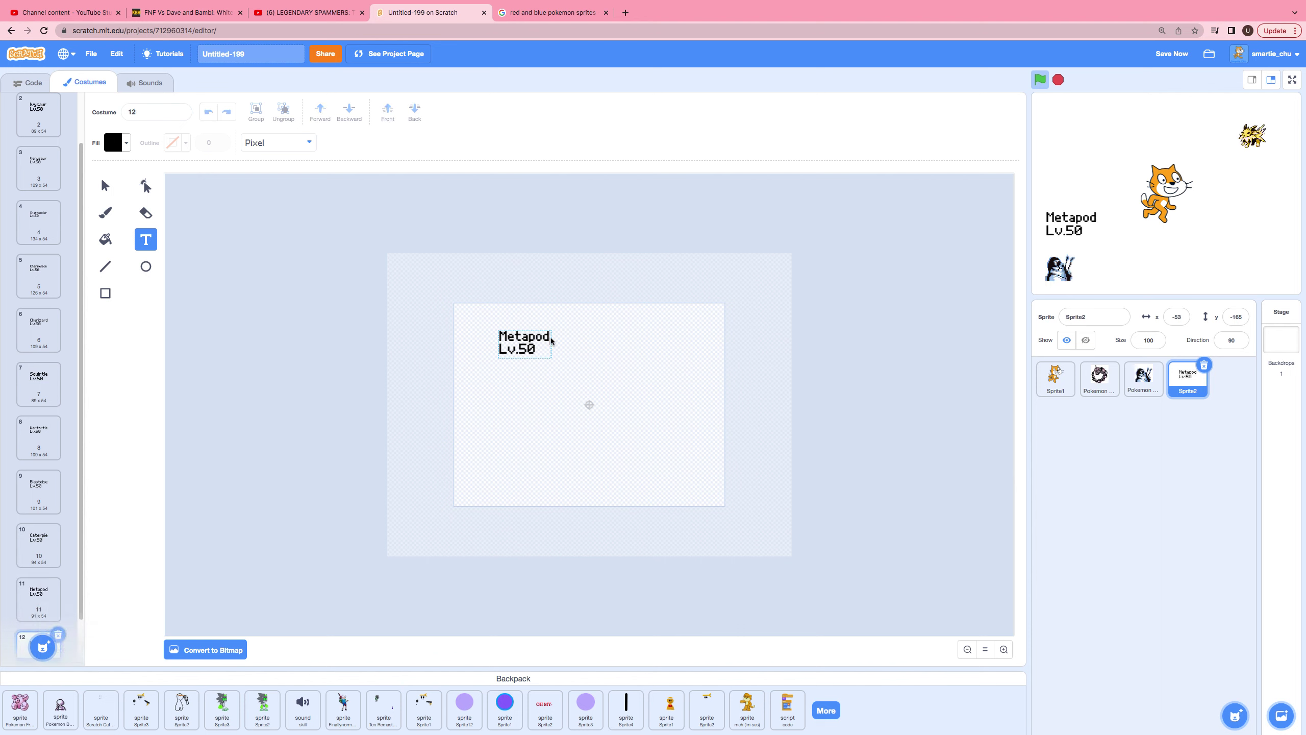
pyautogui.press('BackSpace')
pyautogui.press('BackSpace')
pyautogui.press('BackSpace')
pyautogui.press('BackSpace')
pyautogui.press('BackSpace')
pyautogui.press('BackSpace')
pyautogui.press('BackSpace')
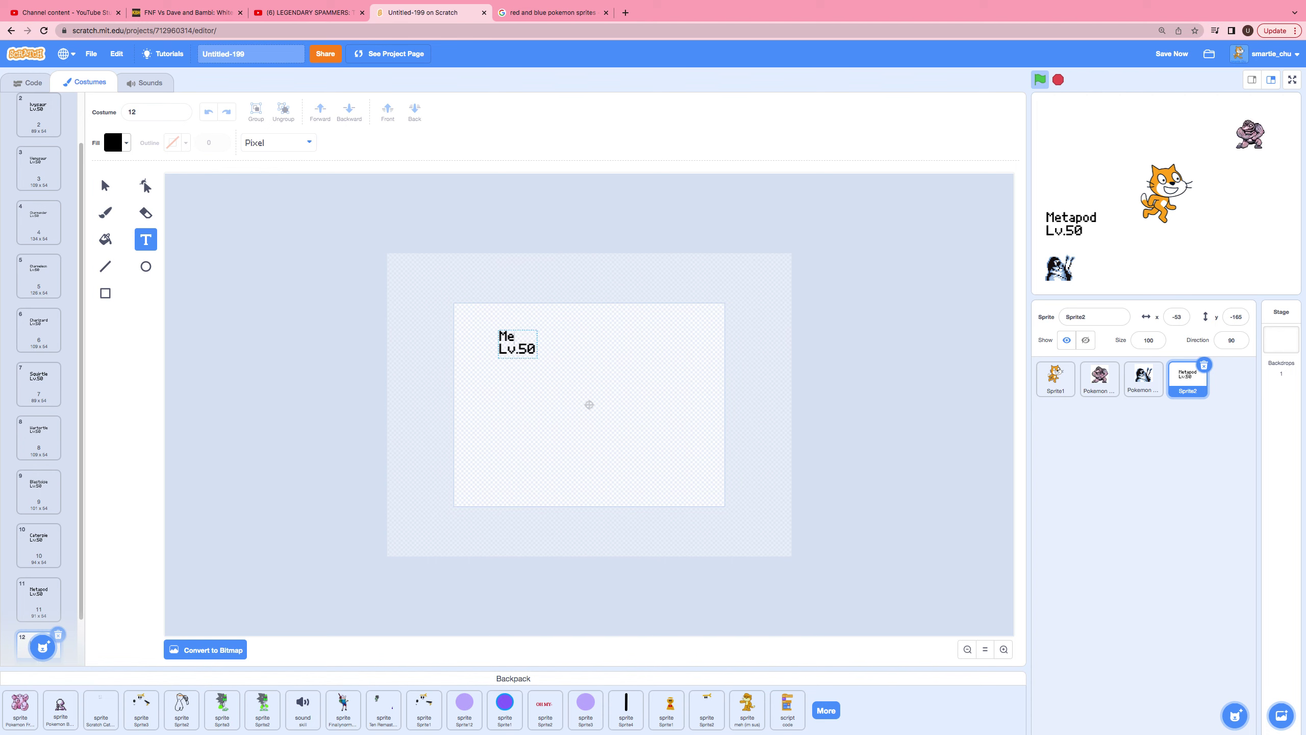
pyautogui.write('Butter')
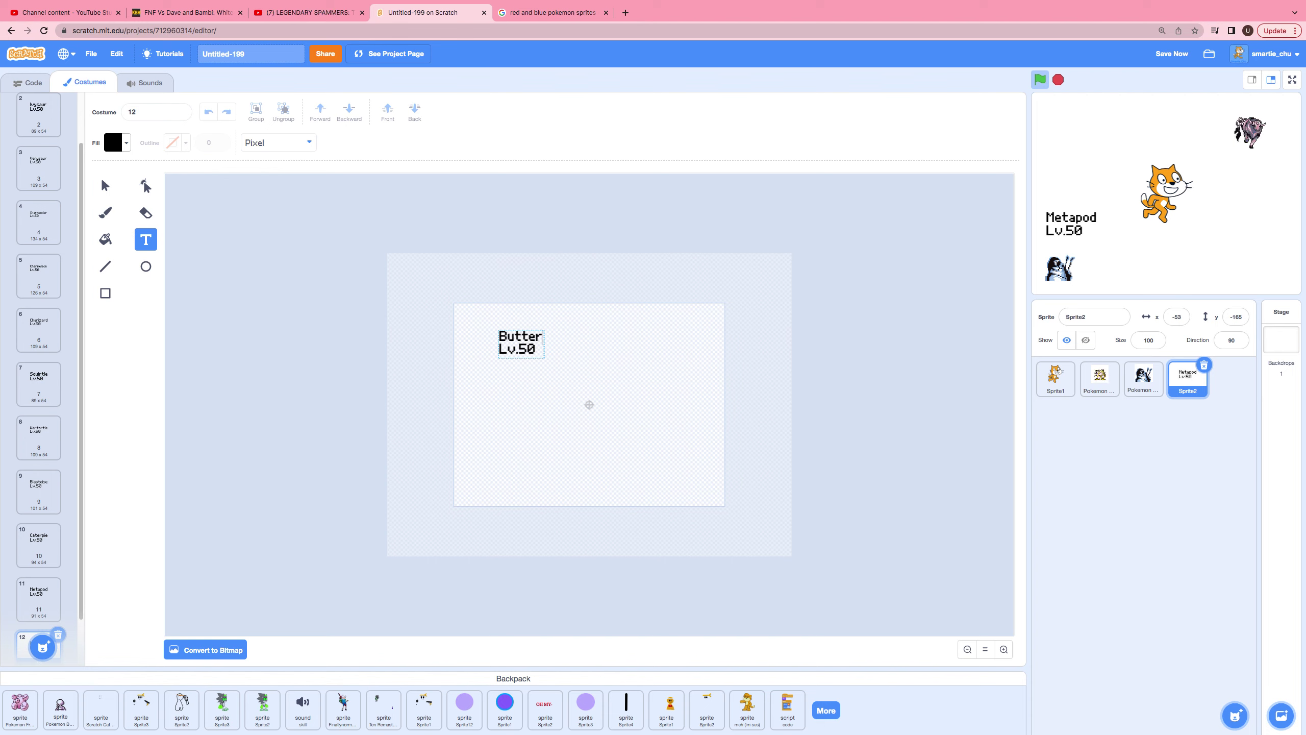
pyautogui.write('free')
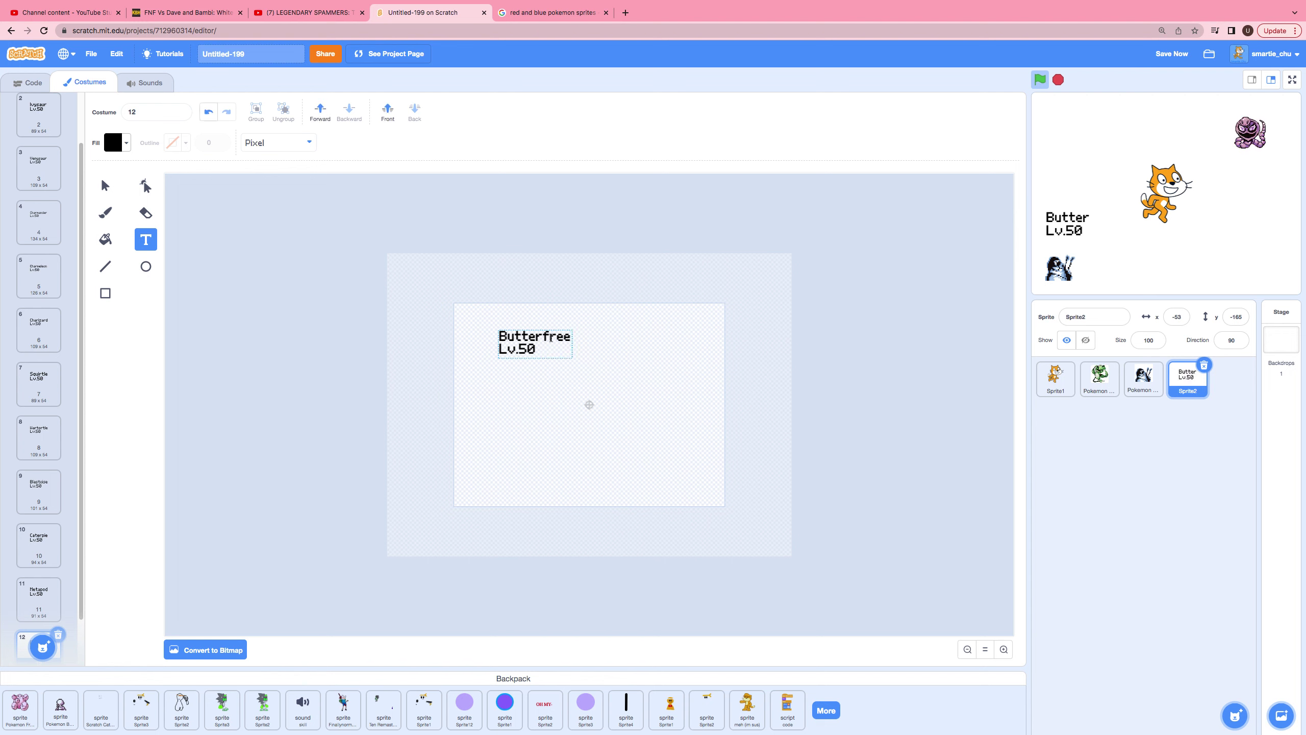
# - Duplicate the Butterfree costume and replace the name in the copy with Weedle above Lv.50
pyautogui.scroll(-1, 20, 376)
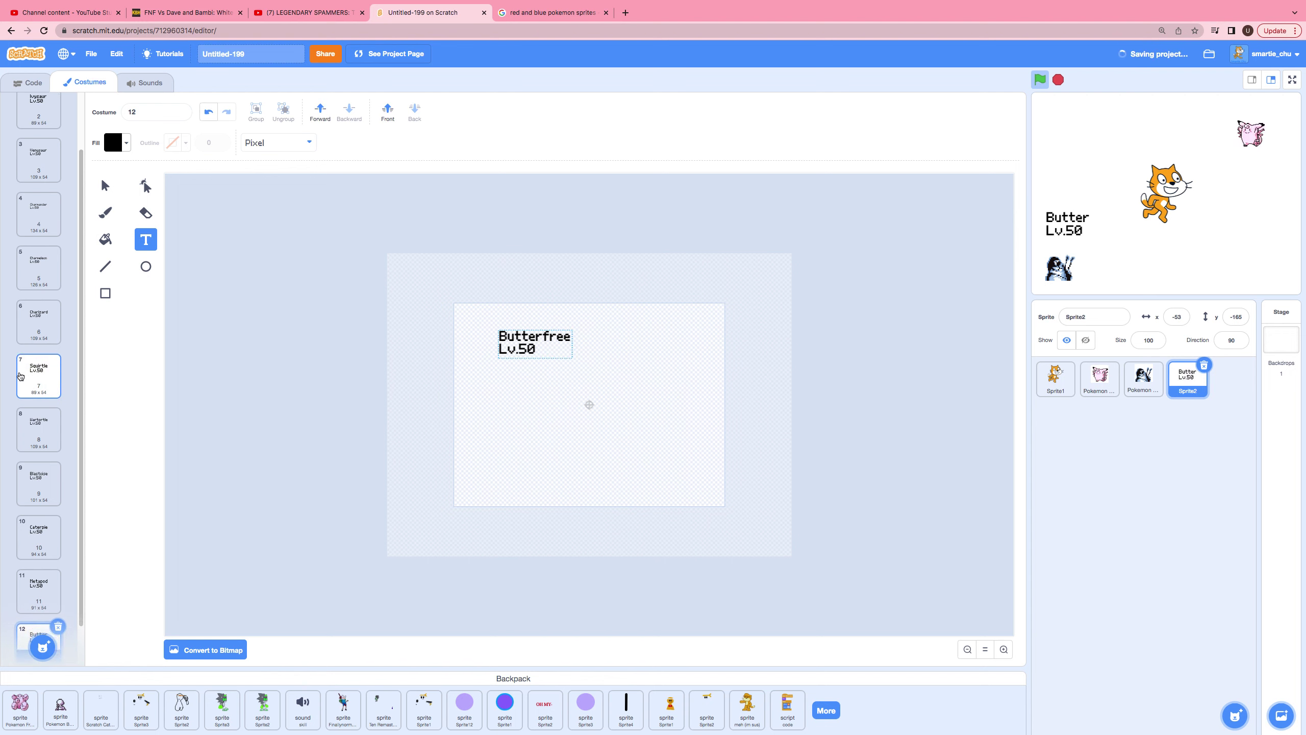
pyautogui.scroll(-3, 21, 376)
pyautogui.rightClick(28, 600)
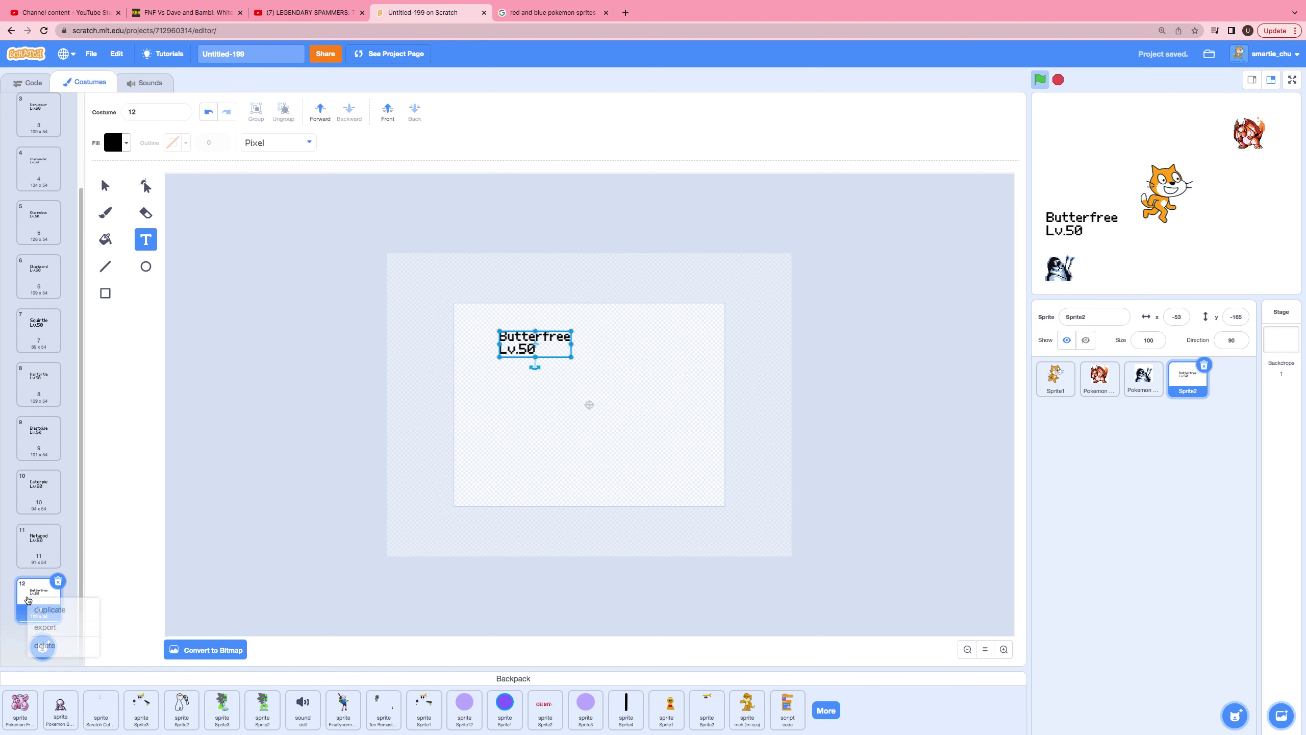
pyautogui.click(48, 609)
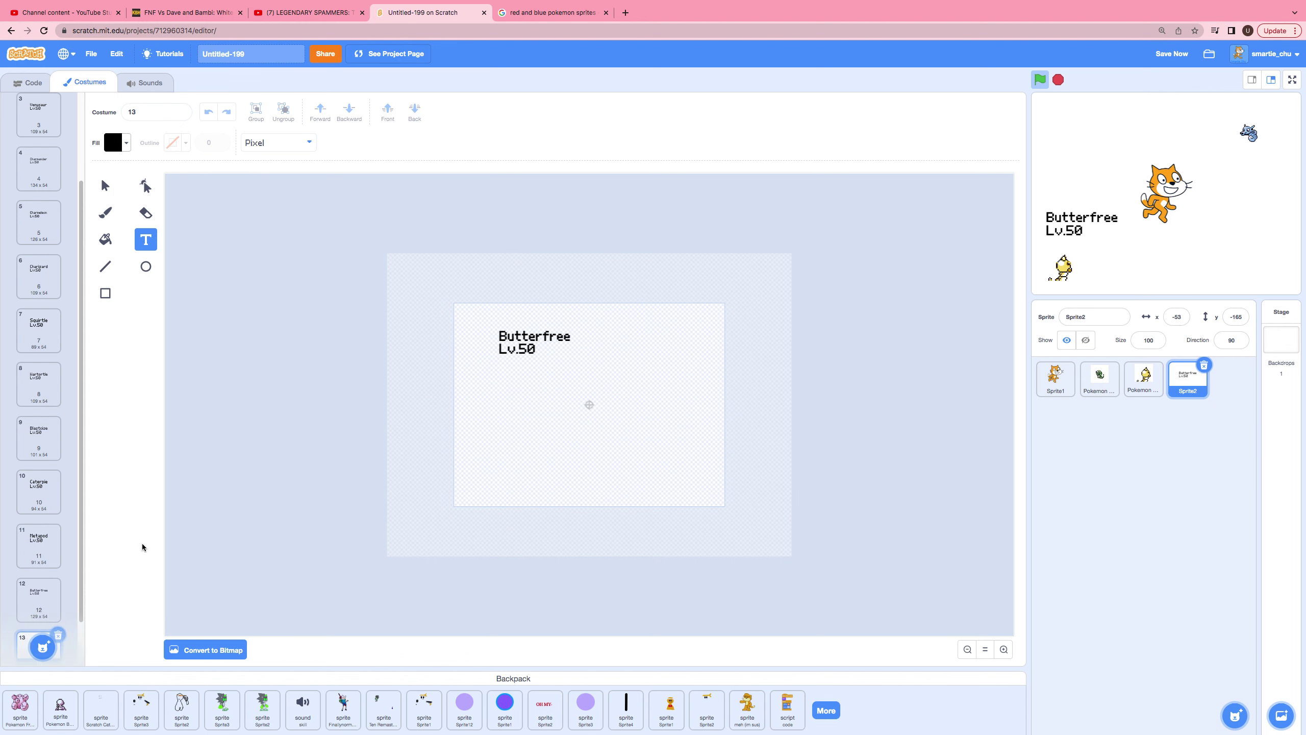
pyautogui.click(564, 338)
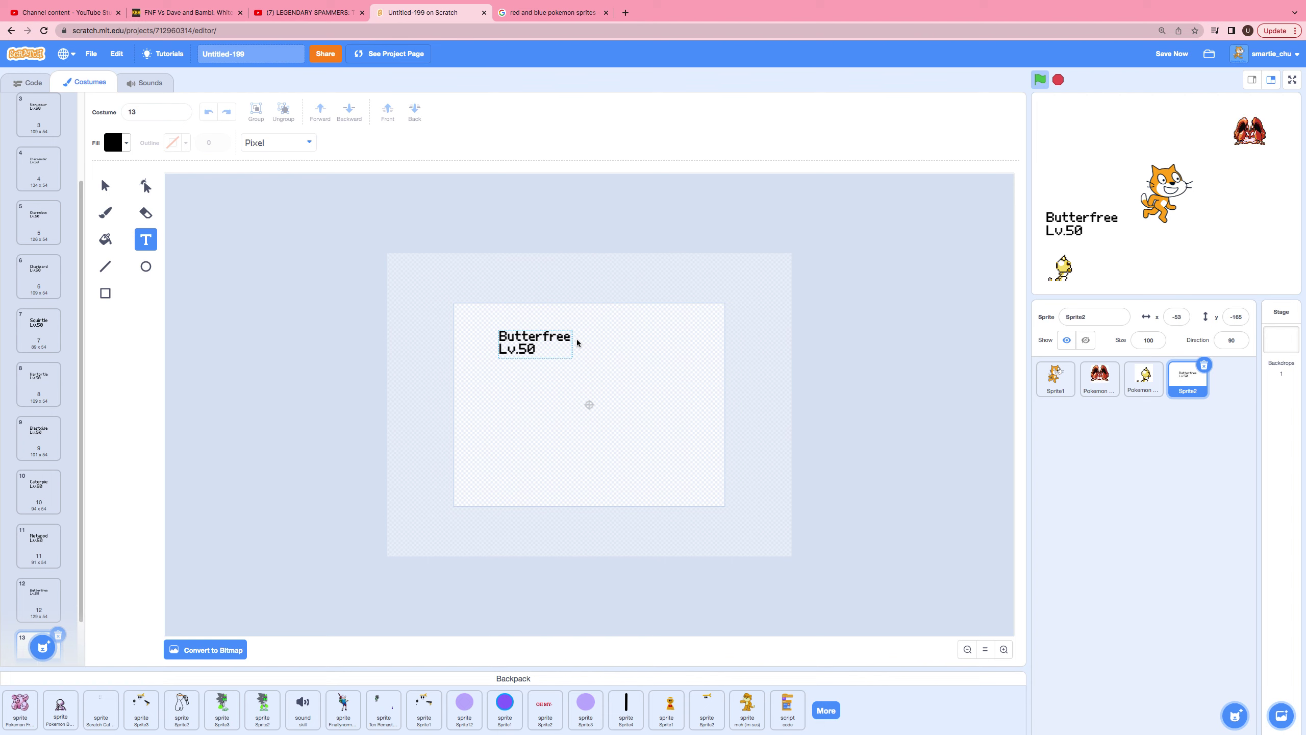
pyautogui.press('BackSpace')
pyautogui.press('BackSpace')
pyautogui.press('BackSpace')
pyautogui.press('BackSpace')
pyautogui.press('BackSpace')
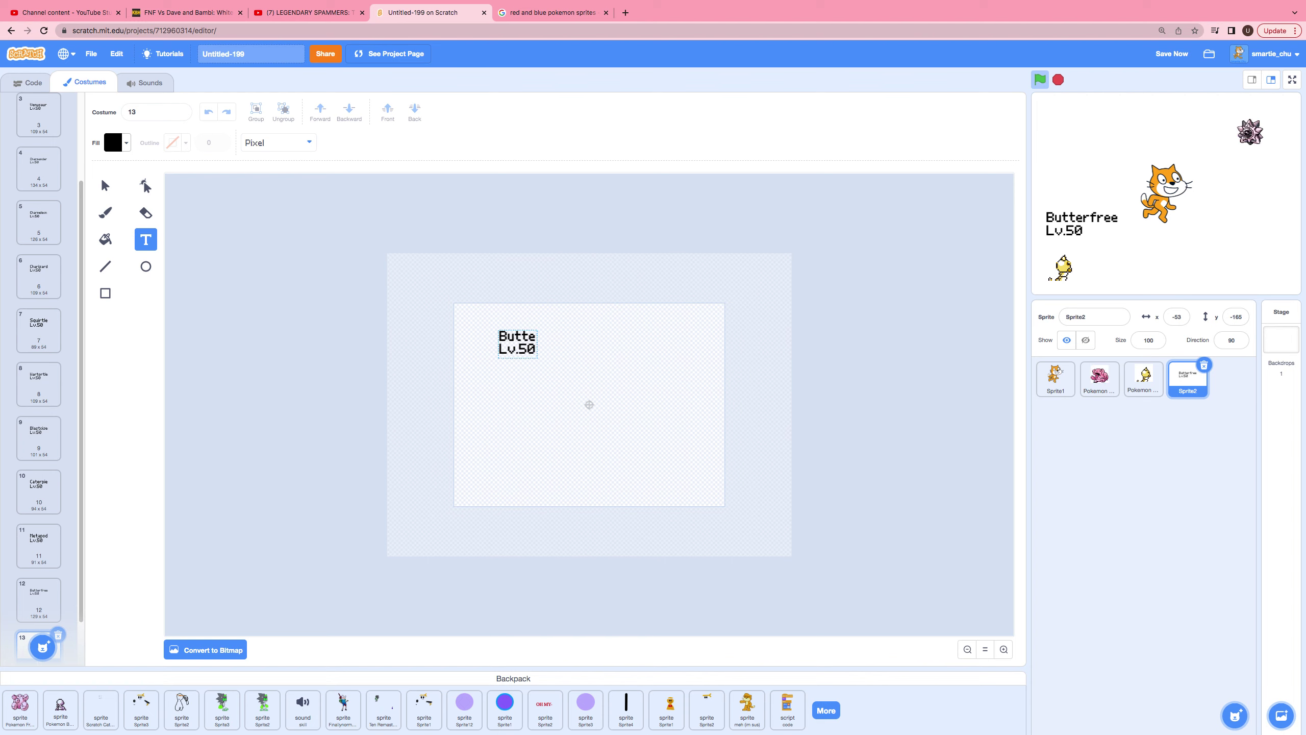
pyautogui.press('BackSpace')
pyautogui.press('BackSpace')
pyautogui.press('BackSpace')
pyautogui.press('BackSpace')
pyautogui.press('BackSpace')
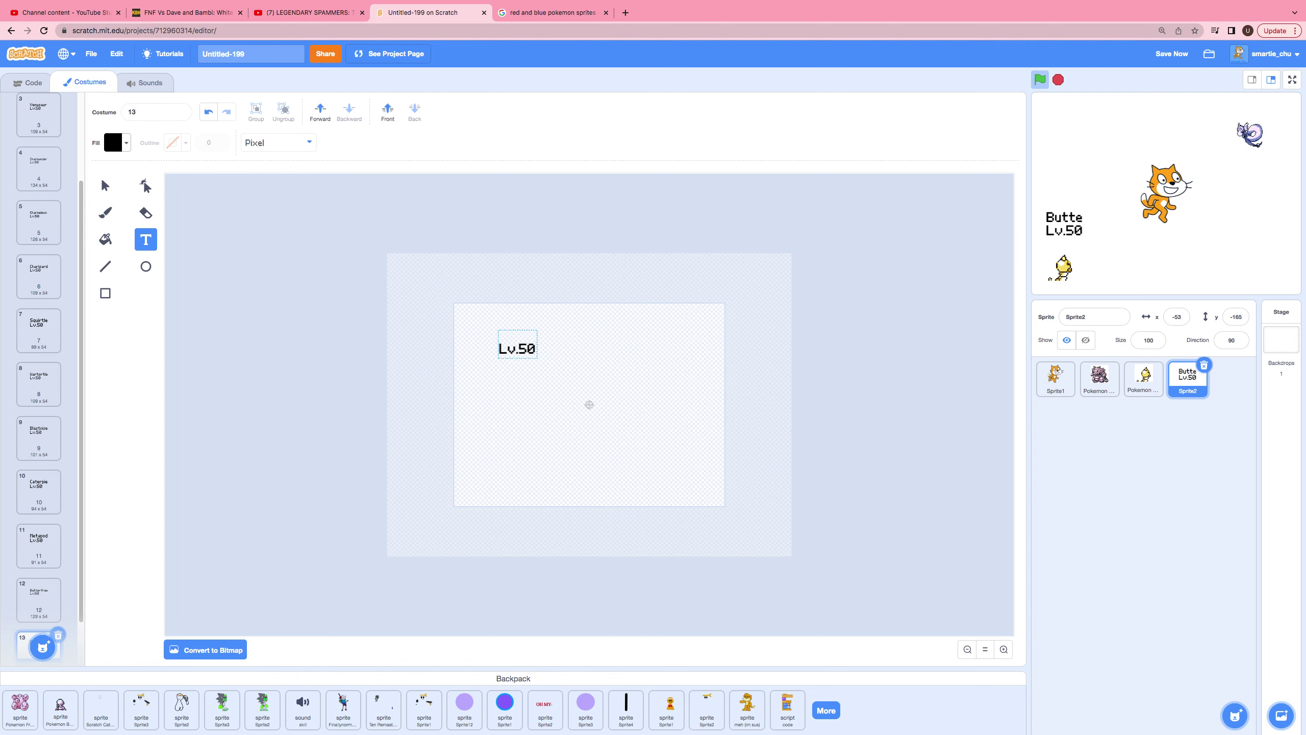
pyautogui.write('Weedle')
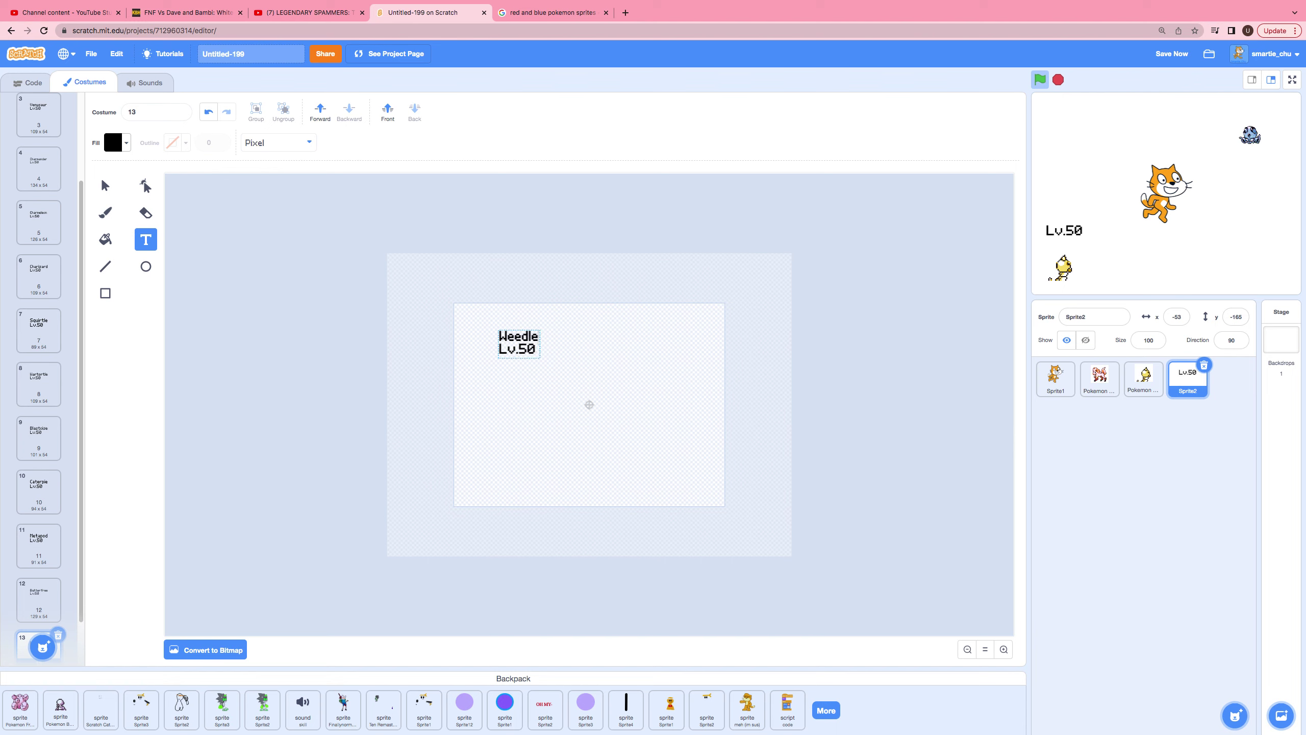
pyautogui.click(592, 374)
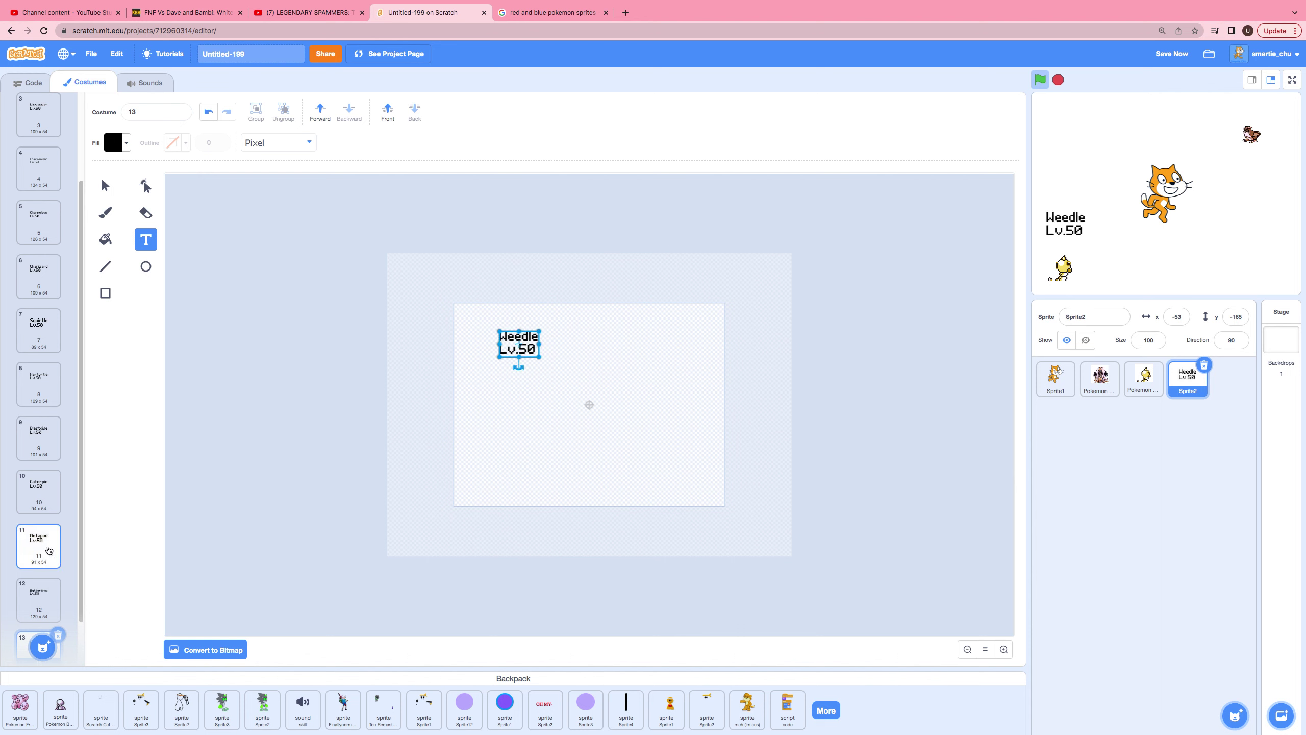
# - Duplicate the Weedle costume and replace the name in the copy with Kakuna above Lv.50
pyautogui.scroll(-1, 39, 565)
pyautogui.rightClick(45, 601)
pyautogui.click(65, 612)
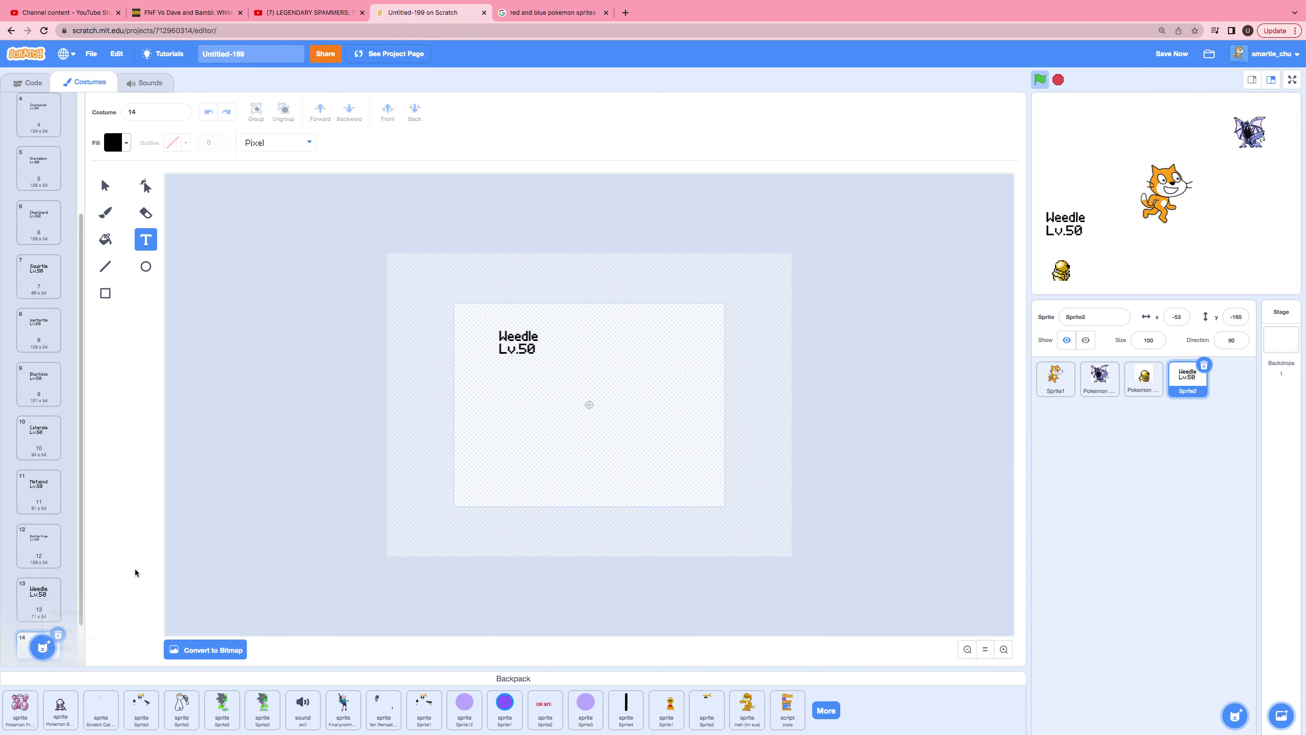
pyautogui.click(539, 338)
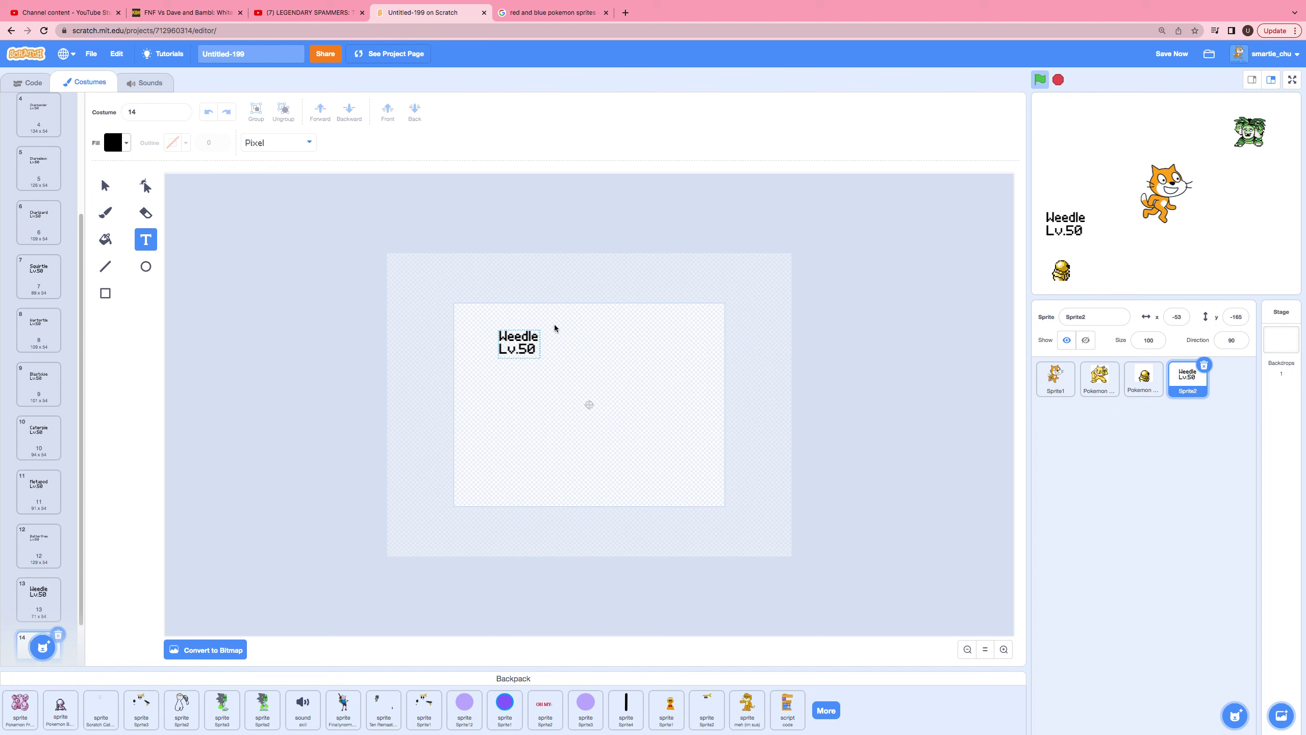
pyautogui.press('BackSpace')
pyautogui.press('BackSpace')
pyautogui.press('BackSpace')
pyautogui.press('BackSpace')
pyautogui.press('BackSpace')
pyautogui.press('BackSpace')
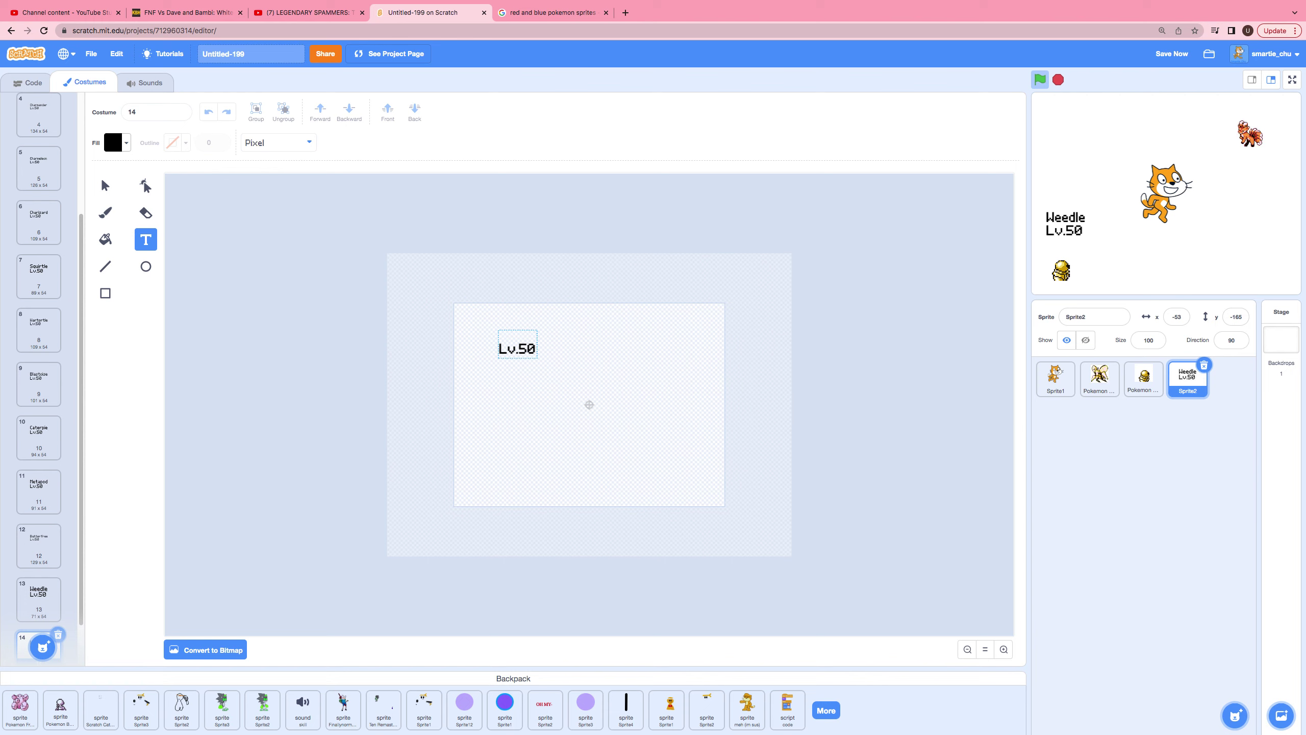
pyautogui.write('Kakuna')
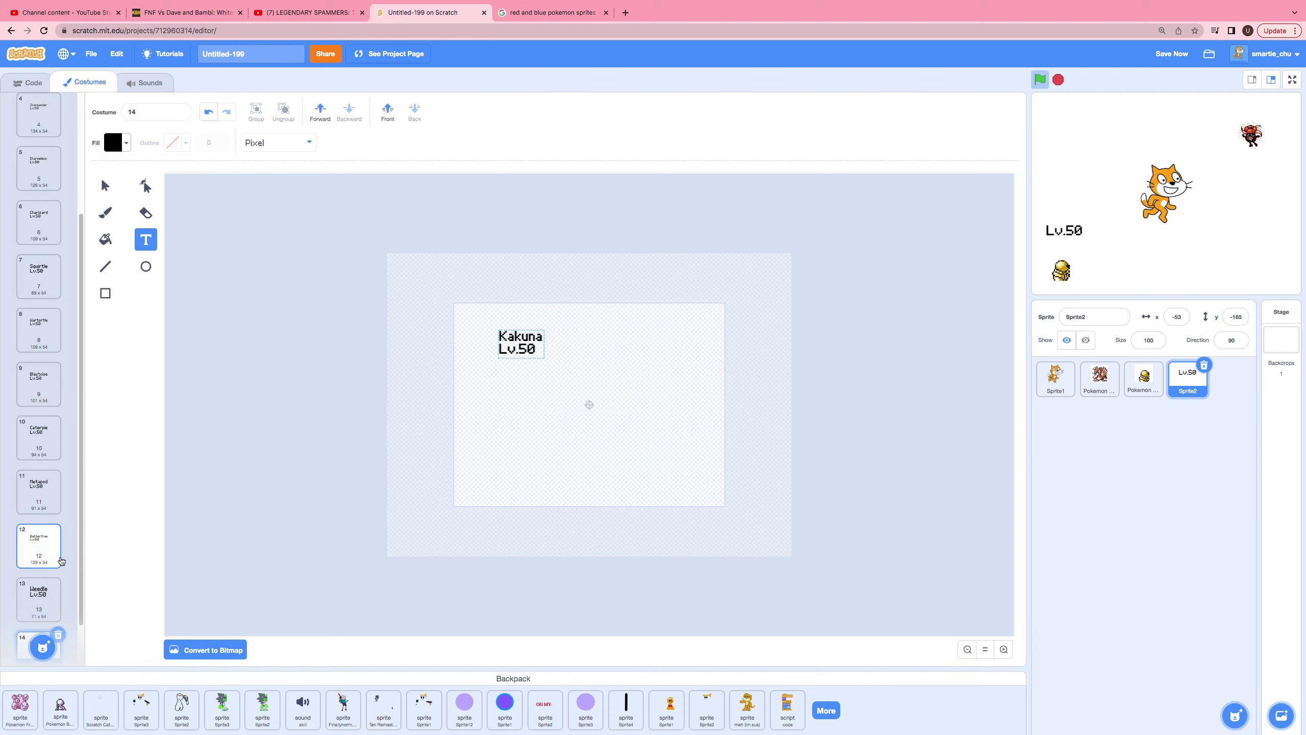
# - Duplicate the Kakuna costume and replace the name in the copy with Beedrill above Lv.50
pyautogui.scroll(-1, 51, 569)
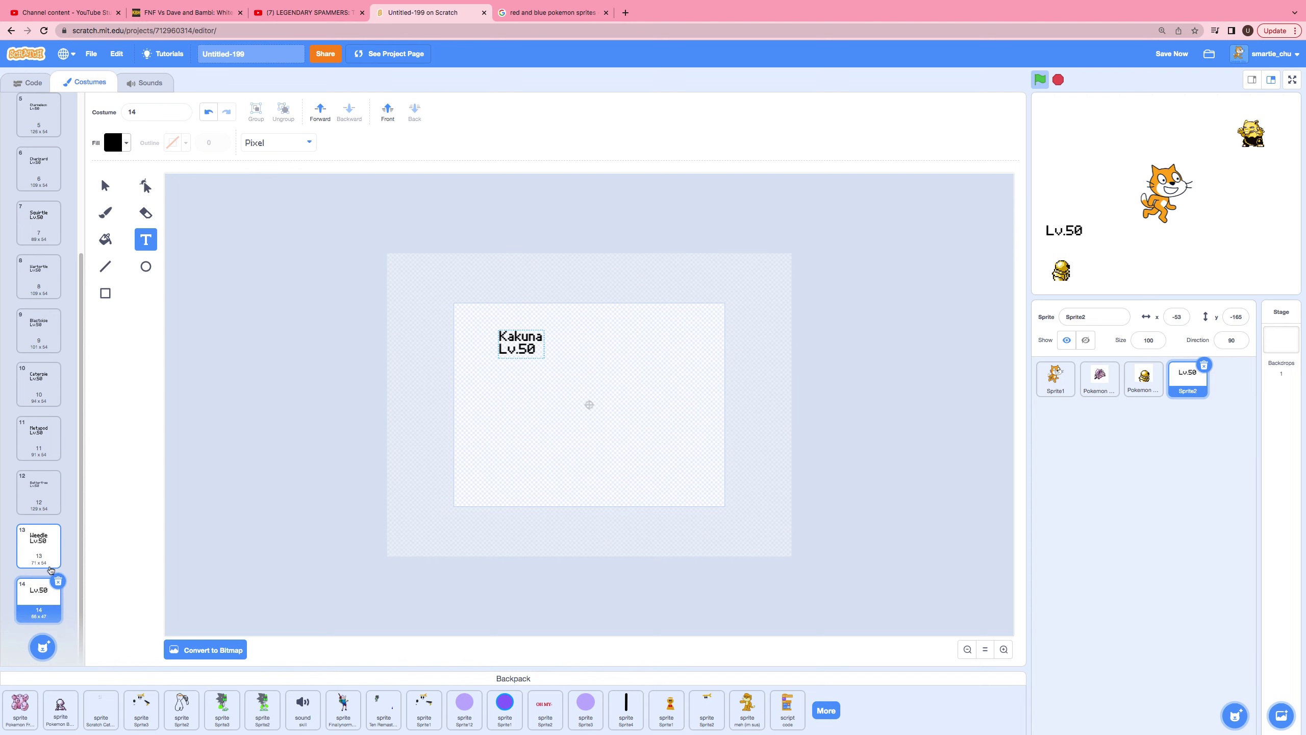
pyautogui.rightClick(46, 611)
pyautogui.click(52, 619)
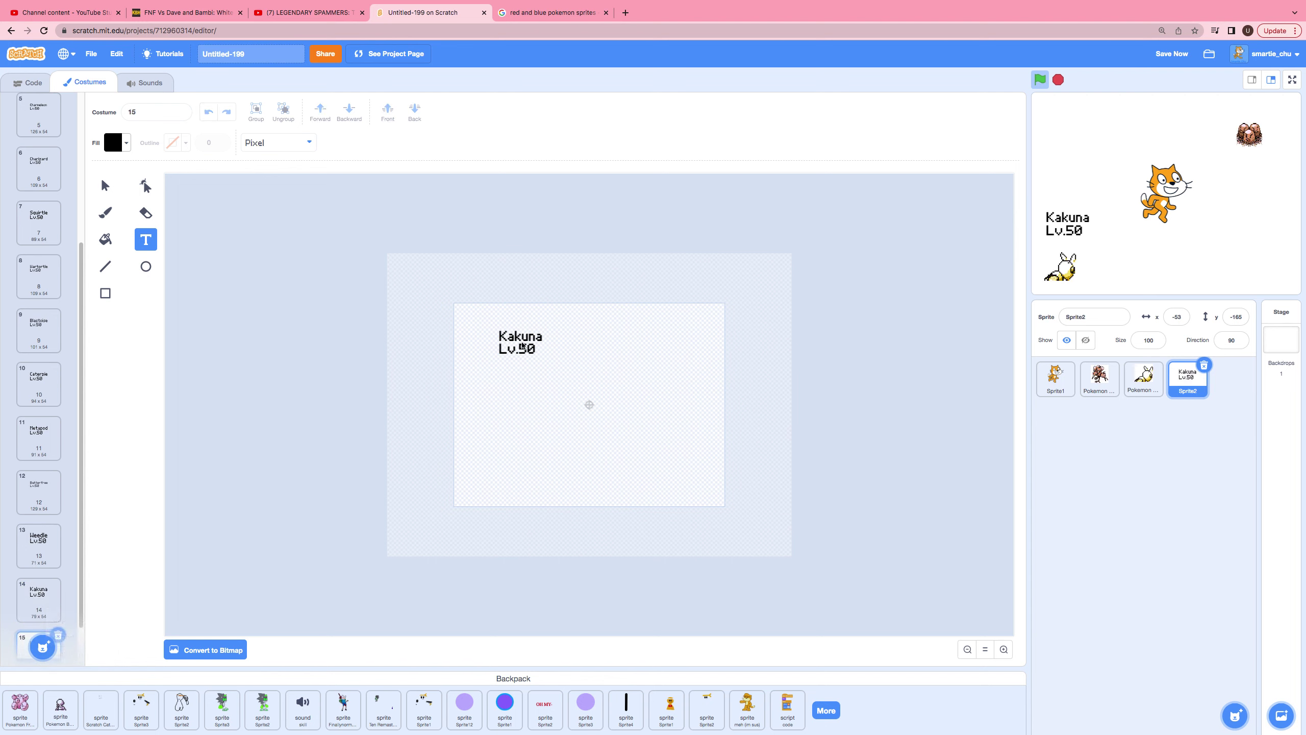
pyautogui.press('BackSpace')
pyautogui.press('BackSpace')
pyautogui.press('BackSpace')
pyautogui.press('BackSpace')
pyautogui.press('BackSpace')
pyautogui.press('BackSpace')
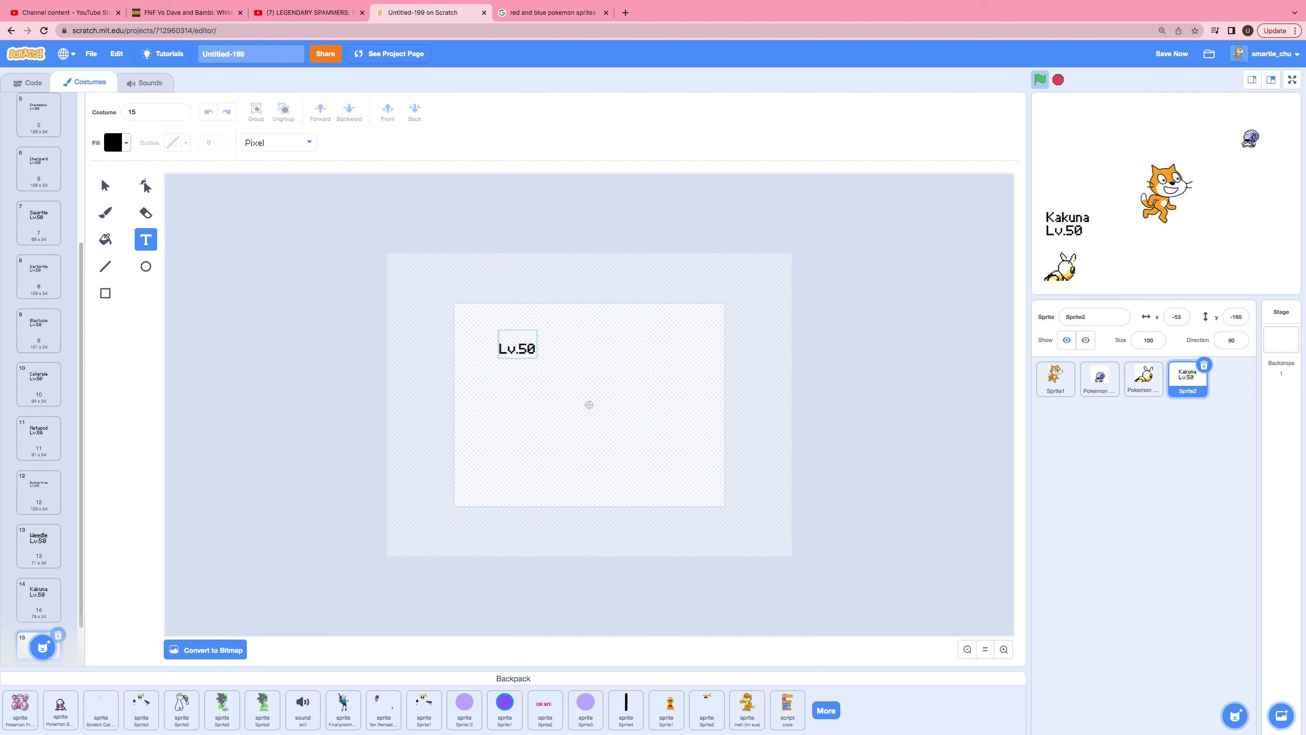
pyautogui.write('Beedrill')
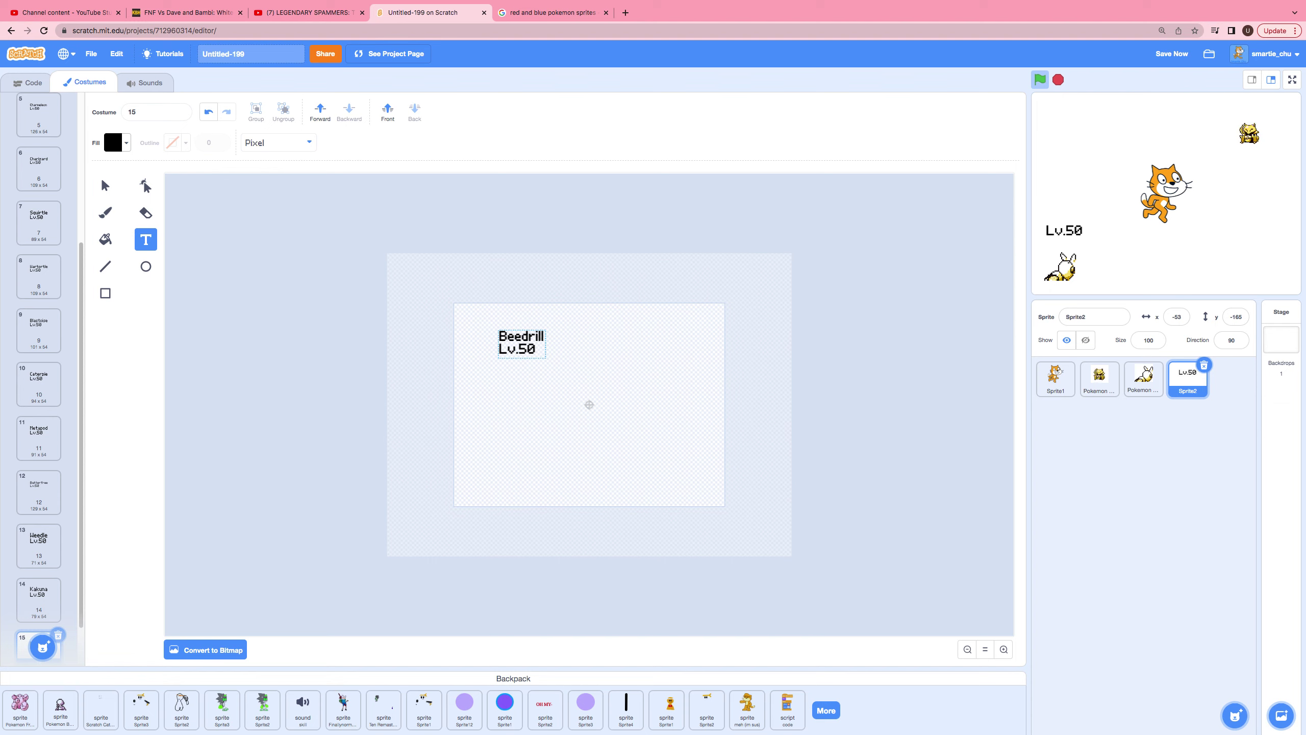
# - Duplicate the Beedrill costume of Sprite2
pyautogui.scroll(-1, 36, 514)
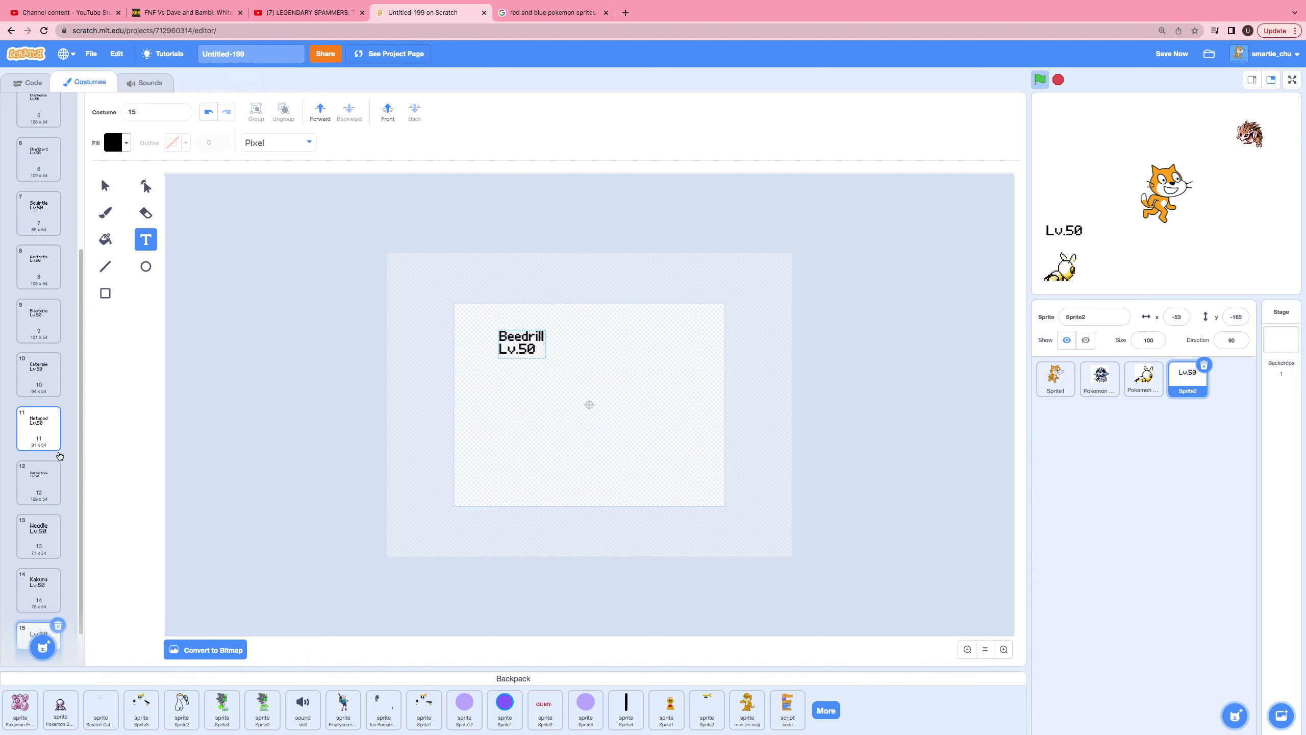
pyautogui.rightClick(42, 602)
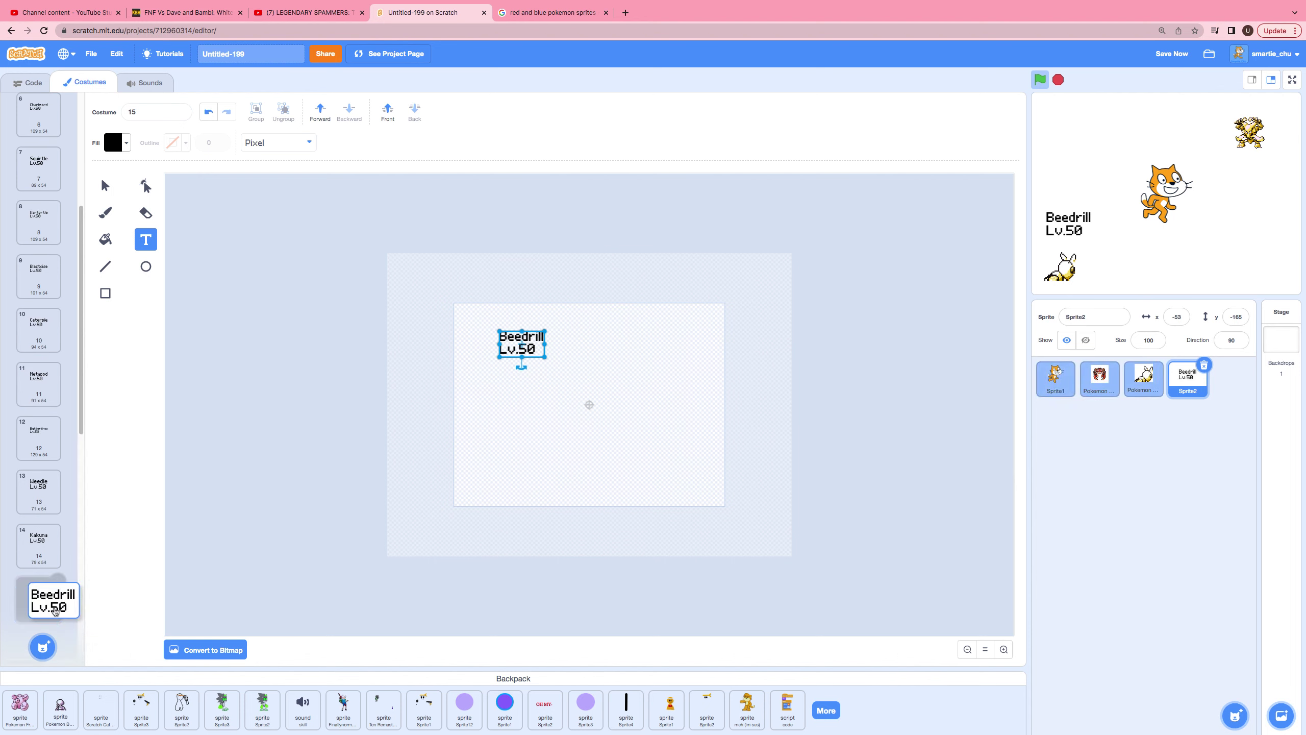